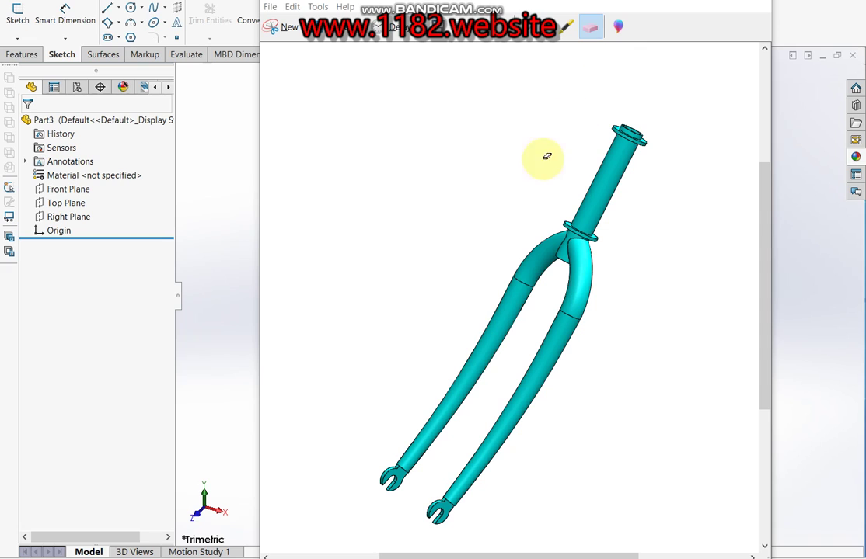
Close the fork preview and start a new sketch on the Front Plane.
click(225, 233)
click(21, 31)
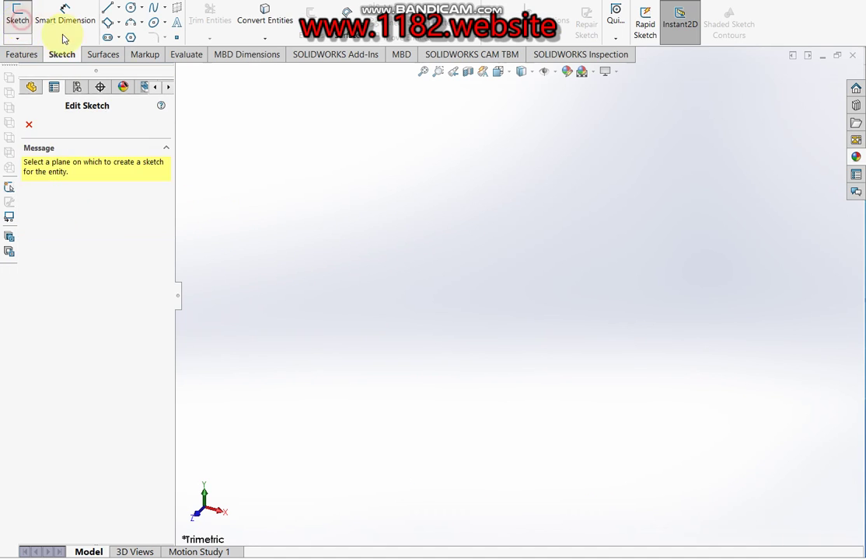
click(344, 154)
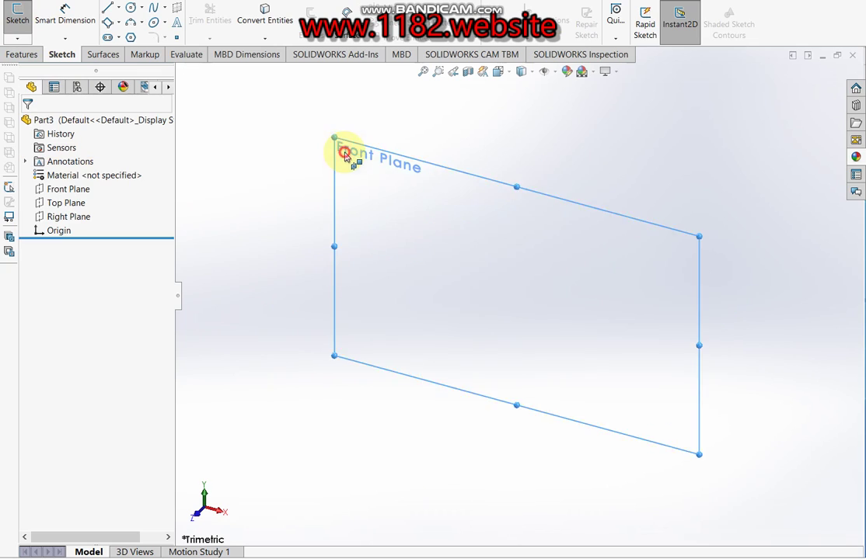
Draw four connected centerlines from the origin, horizontal, vertical, angled, and back to the origin.
click(119, 7)
click(128, 37)
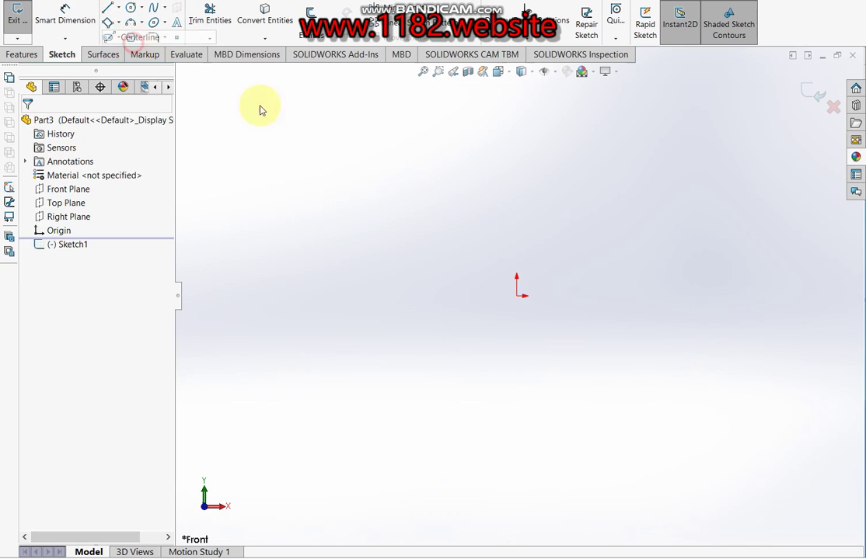
click(518, 296)
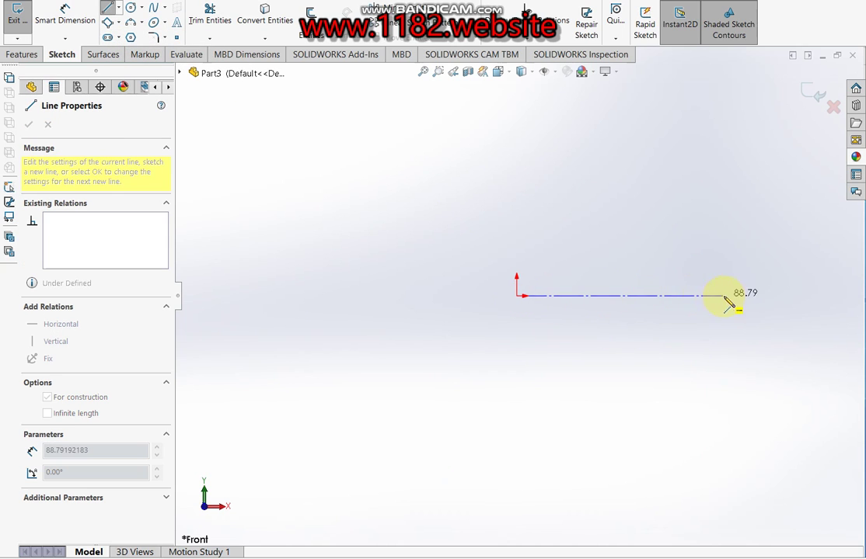
click(764, 297)
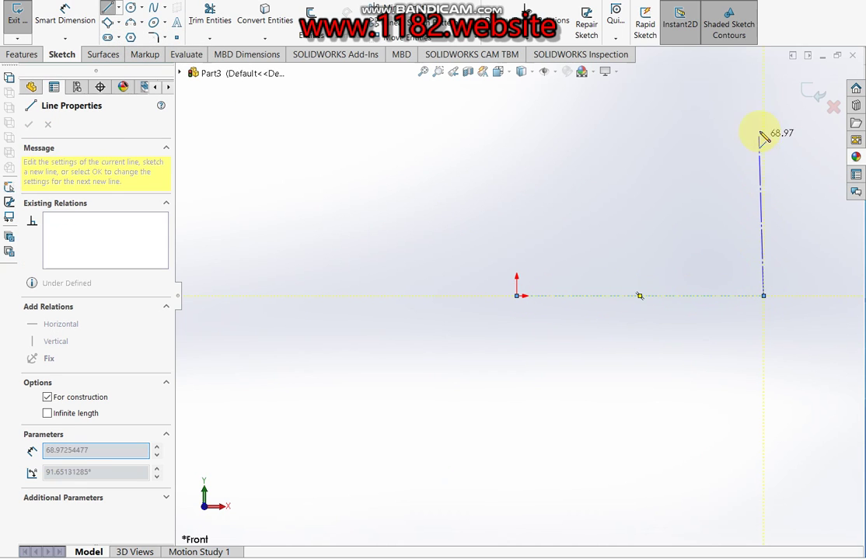
click(763, 69)
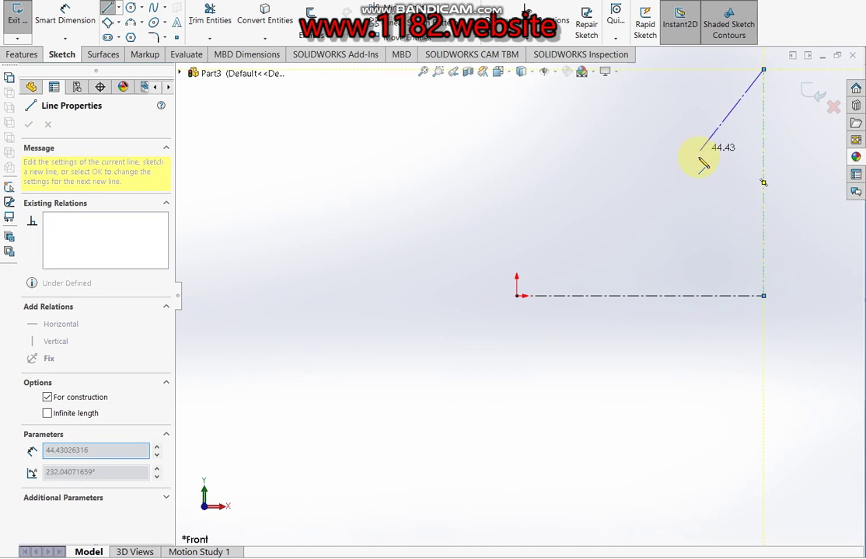
click(673, 214)
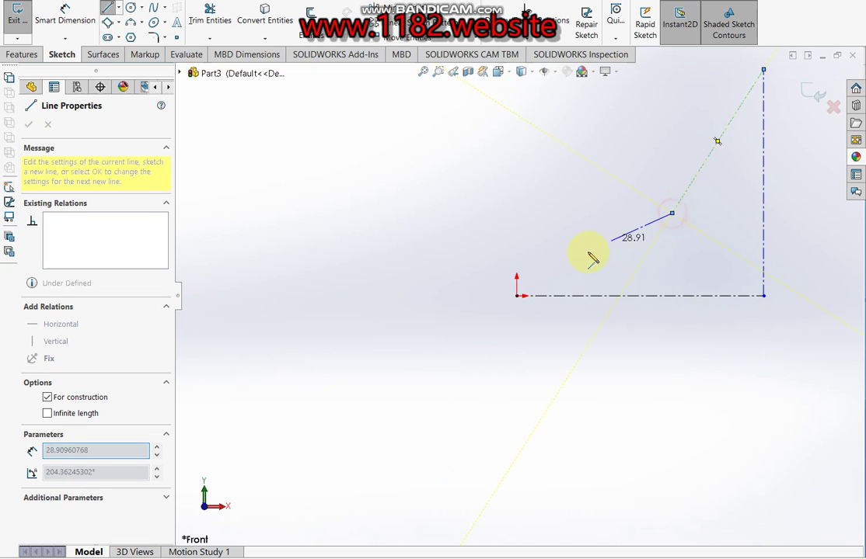
click(518, 297)
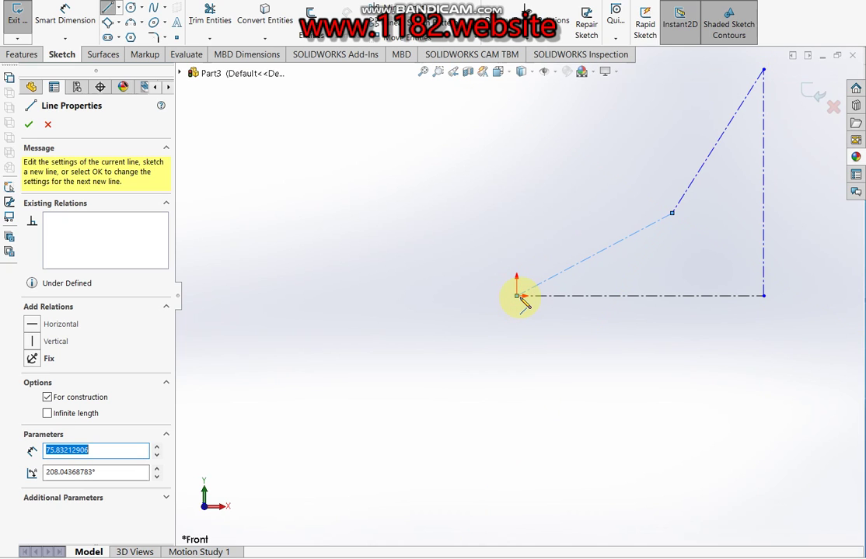
key(Escape)
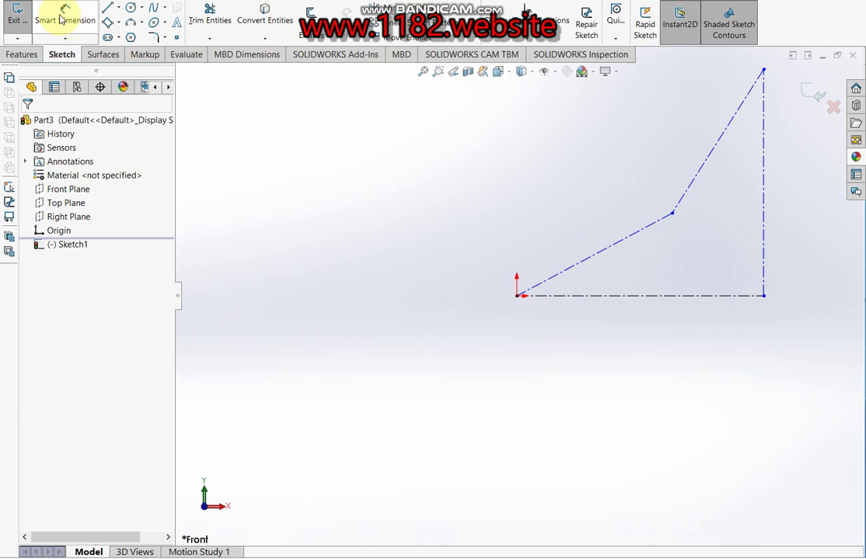
Dimension the vertical centerline to 445 mm.
click(65, 15)
click(764, 267)
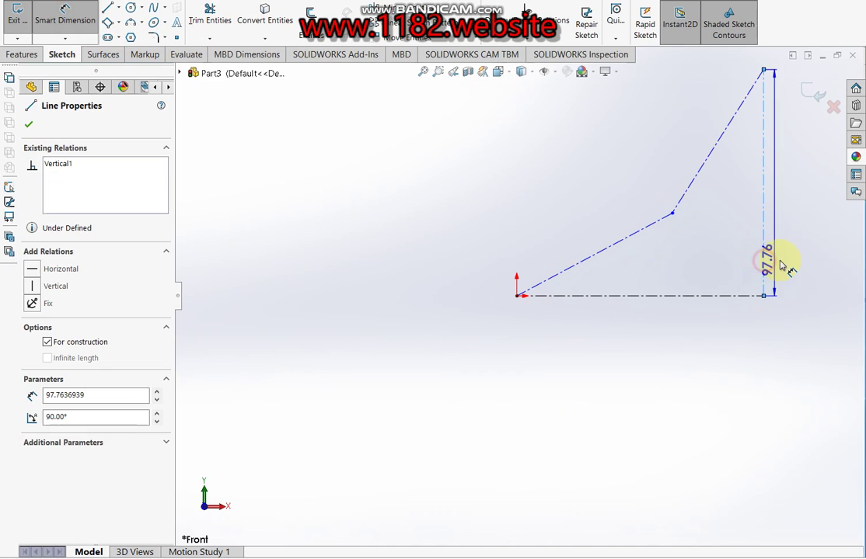
click(793, 262)
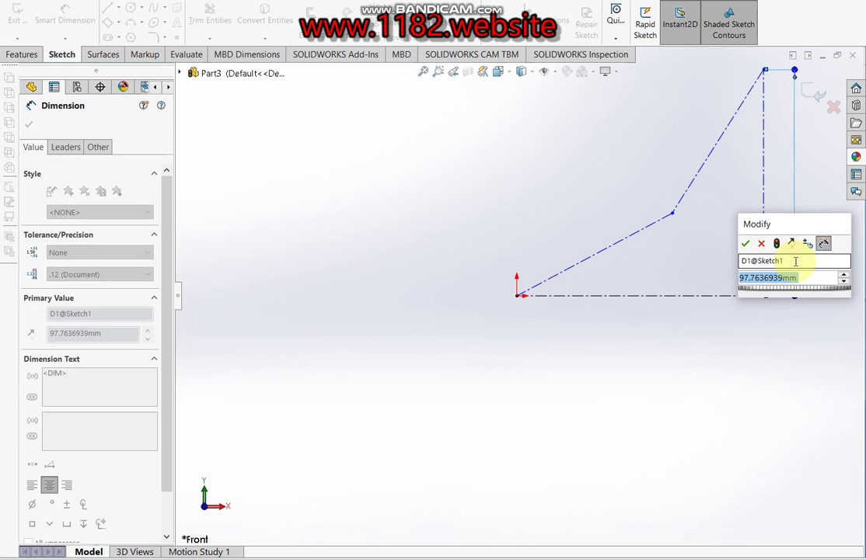
text(445)
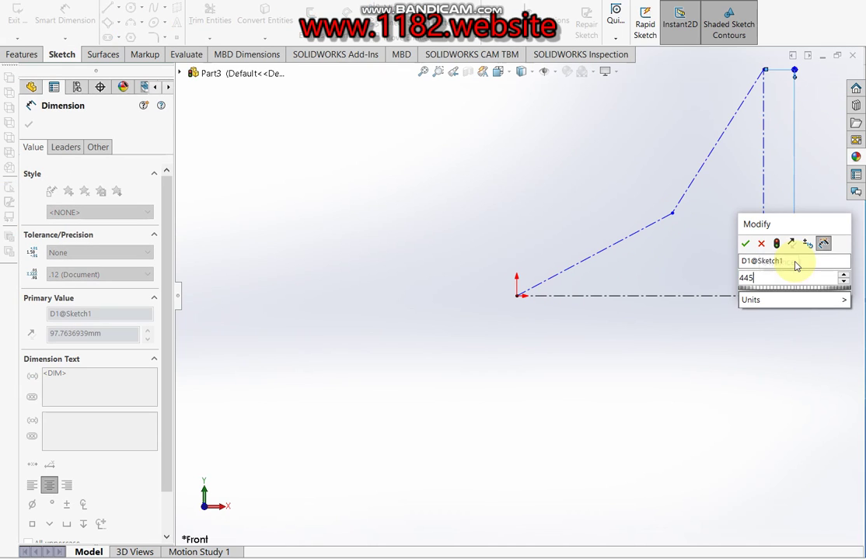
key(Return)
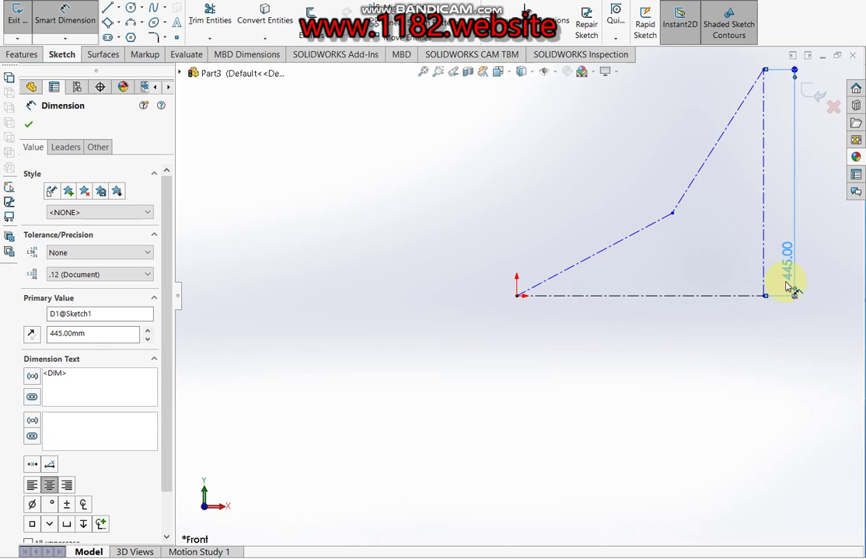
Dimension the horizontal base to 240 mm and drag the bend point to a new position.
click(683, 296)
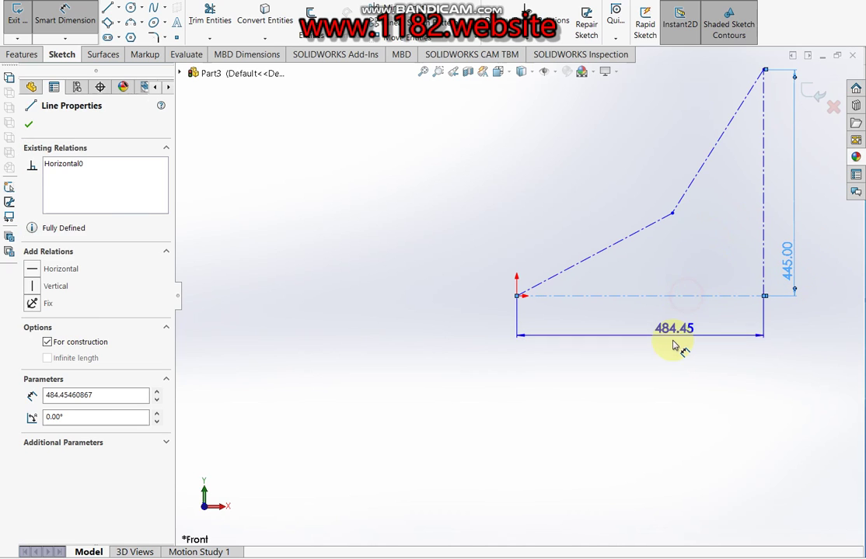
click(673, 347)
text(240)
key(Return)
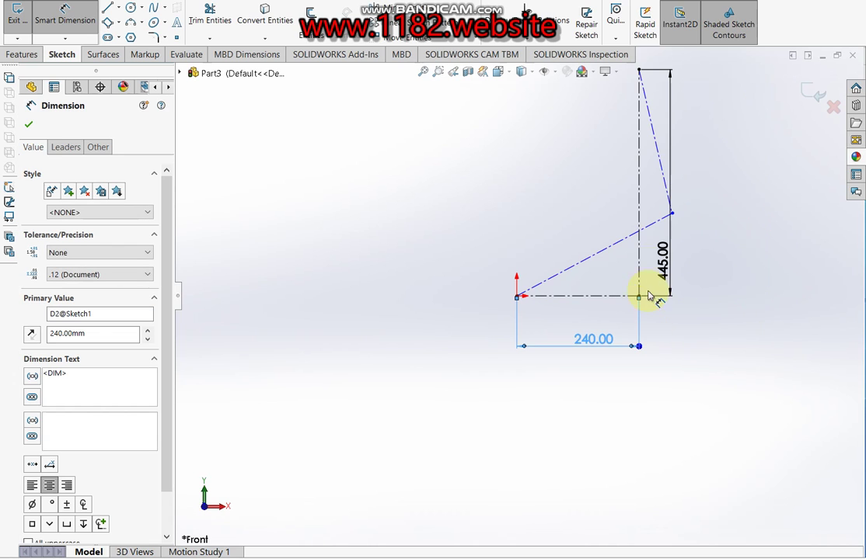
scroll(649, 259, down, 3)
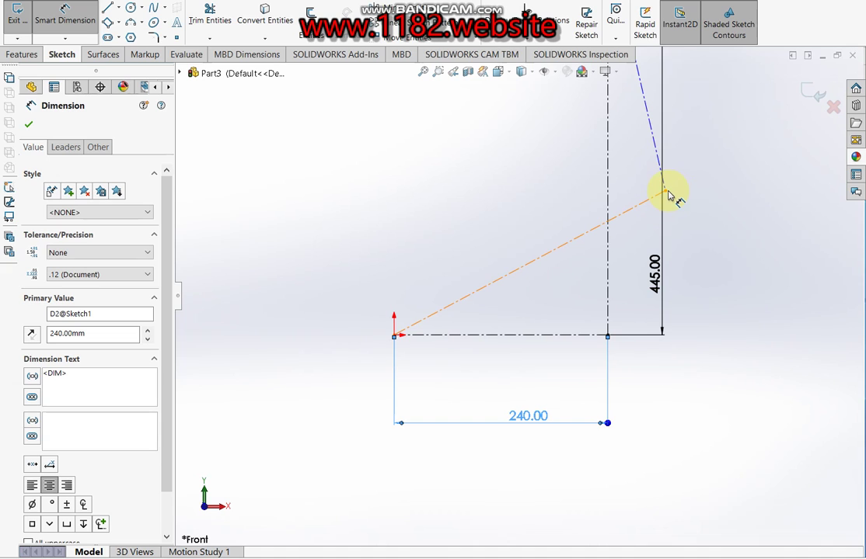
key(Escape)
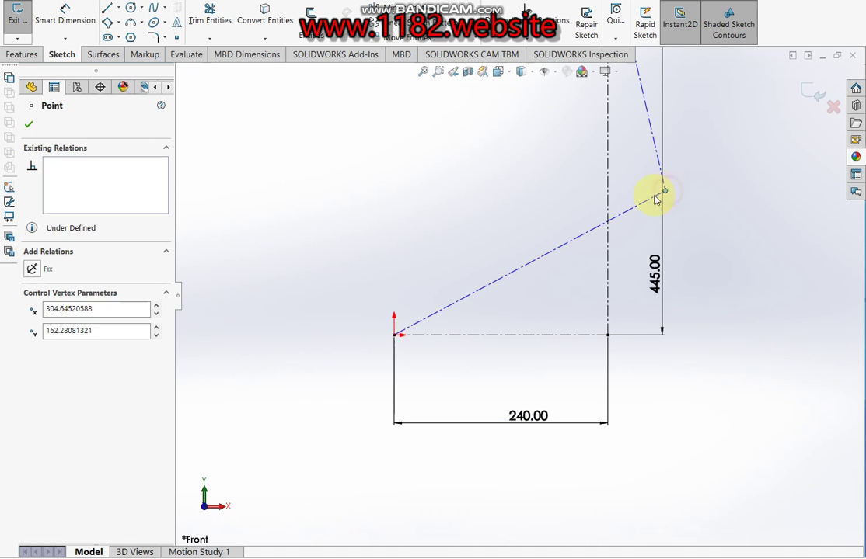
drag(663, 191, 527, 210)
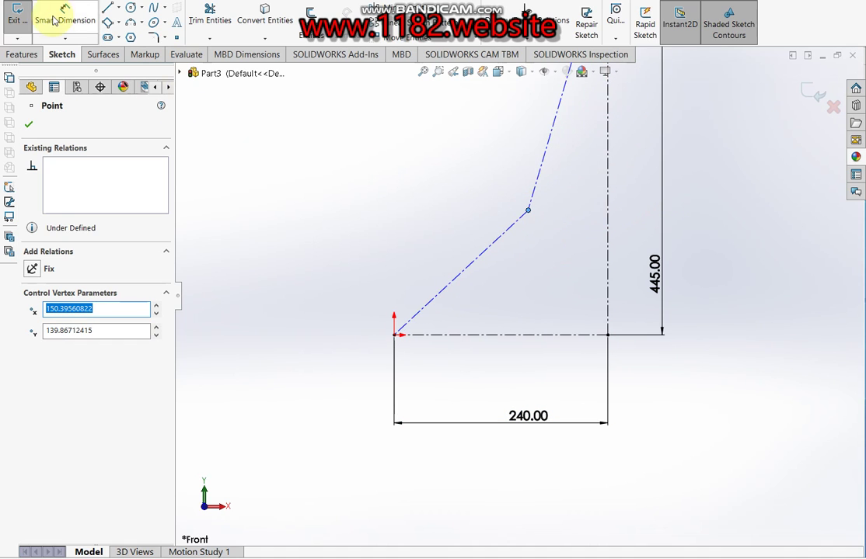
click(340, 220)
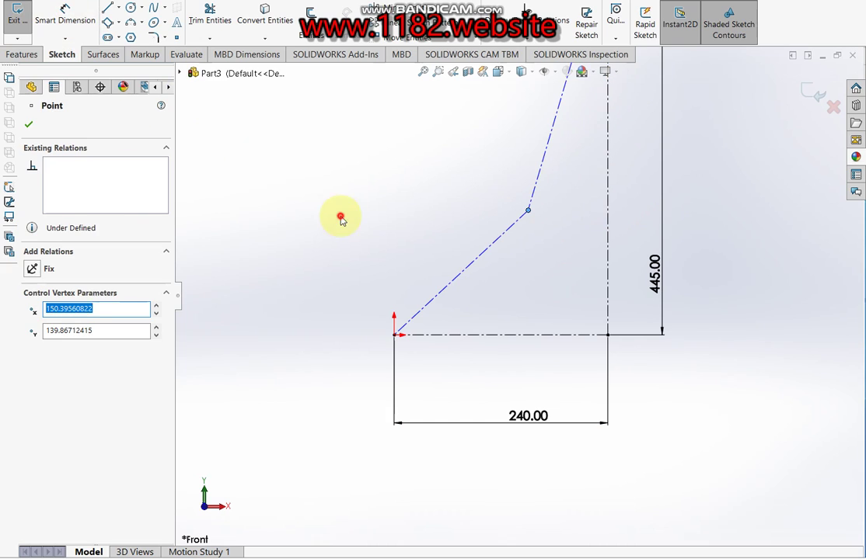
Set a 24° angle between the upper angled line and the vertical centerline.
click(66, 16)
click(562, 109)
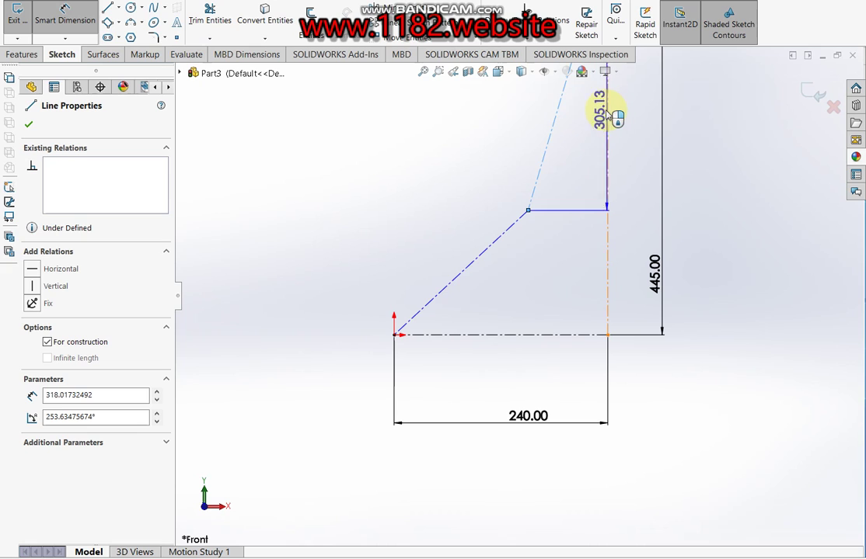
click(607, 108)
click(581, 134)
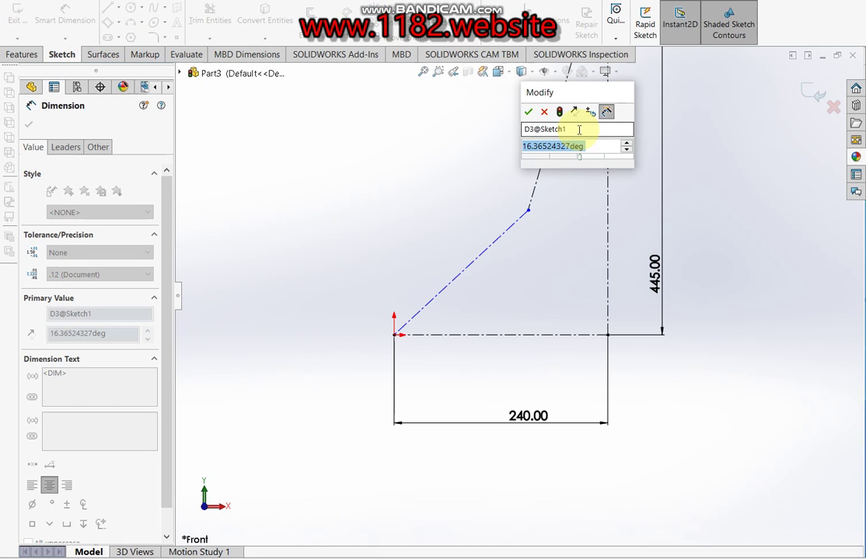
text(24)
key(Return)
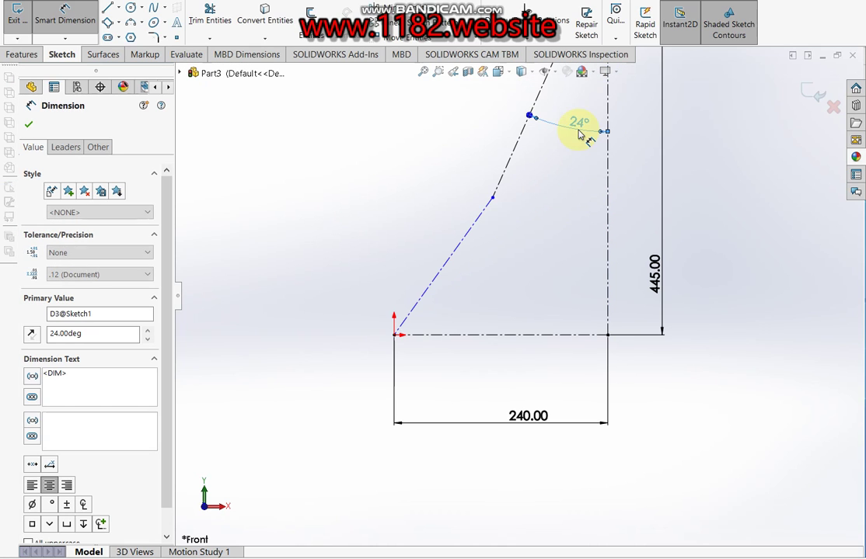
Dimension the lower angled line to 150 mm, fit the view, and exit Sketch1.
click(449, 265)
click(411, 252)
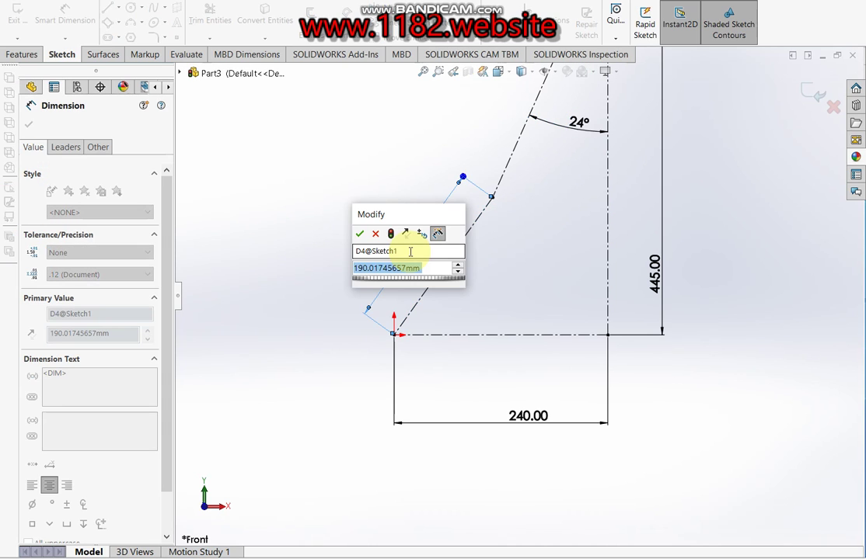
text(150)
key(Return)
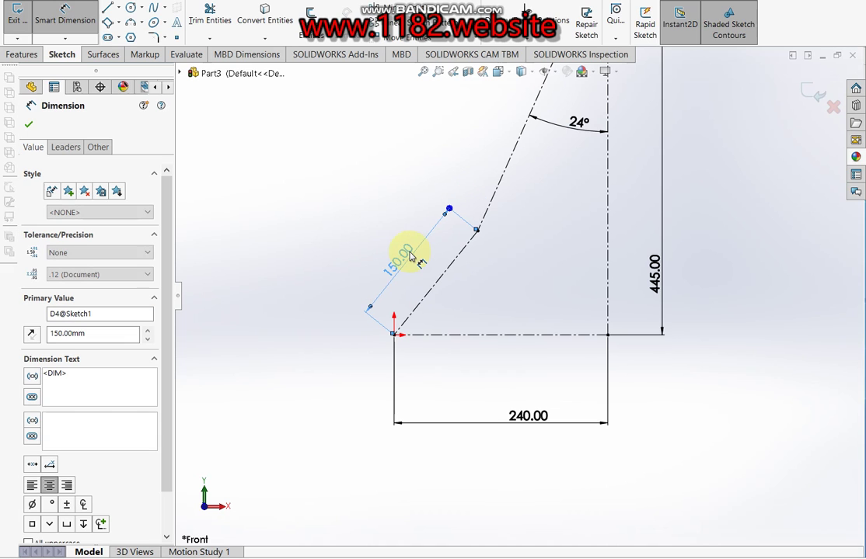
scroll(584, 266, up, 2)
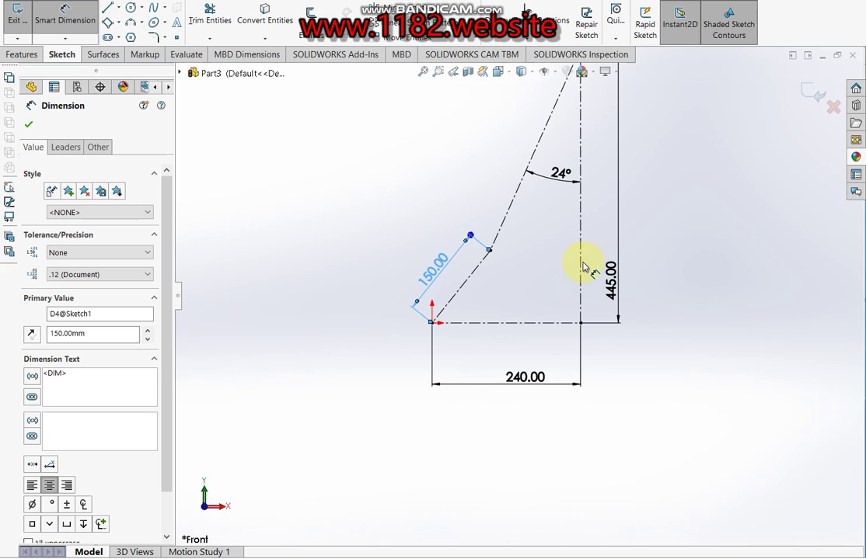
key(f)
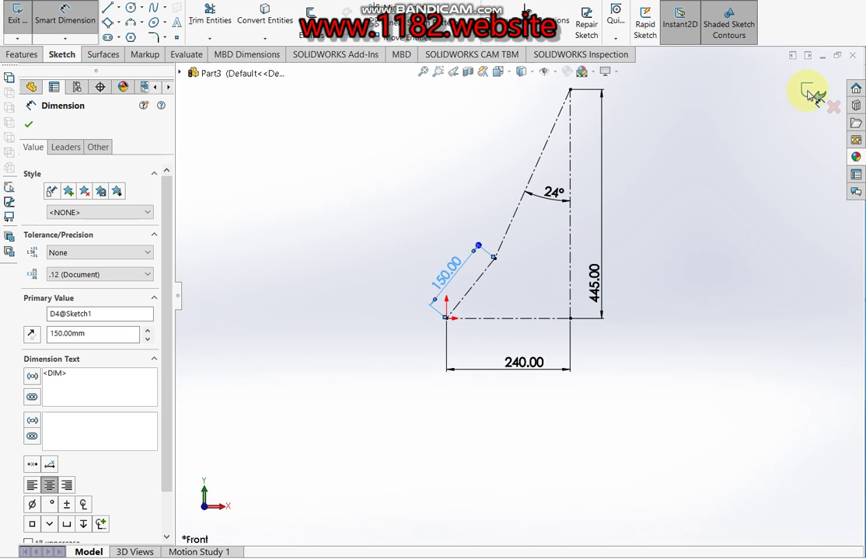
click(810, 95)
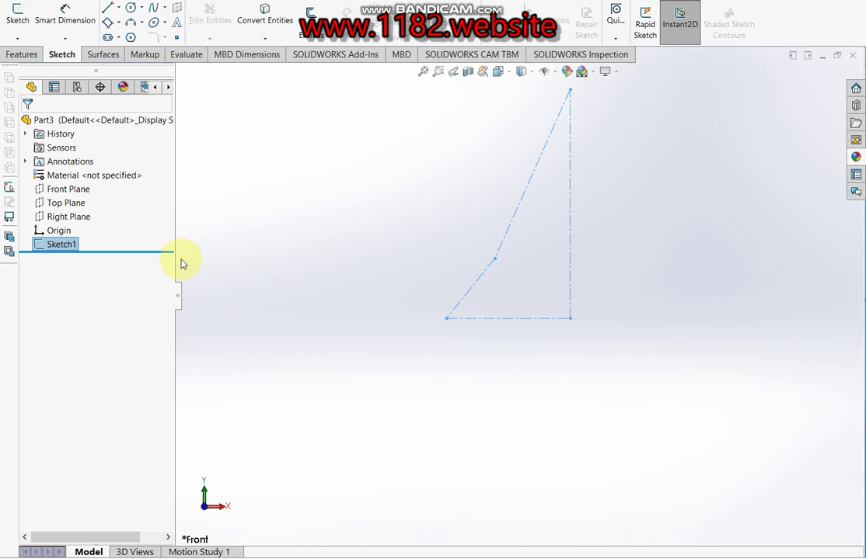
Create Plane1 perpendicular to Line3 at its upper endpoint and start Sketch2 on it.
click(213, 253)
middle_drag(514, 149, 591, 210)
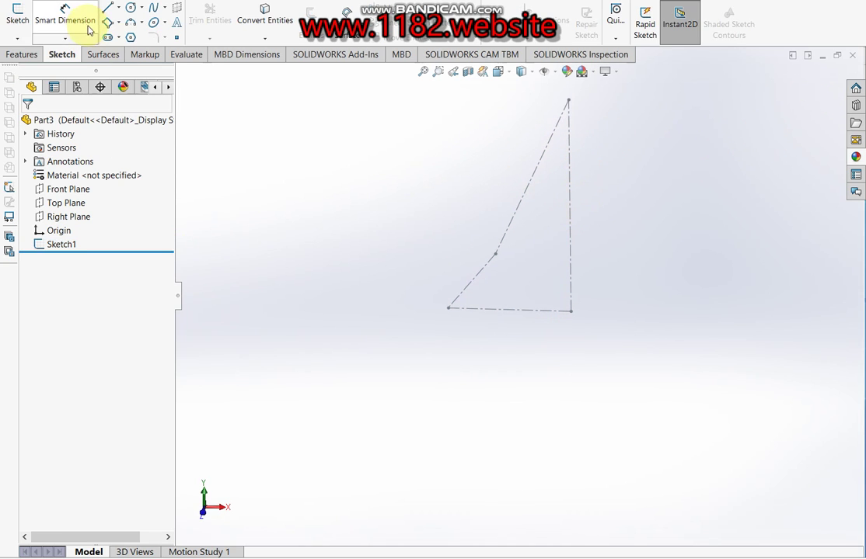
click(22, 54)
click(569, 38)
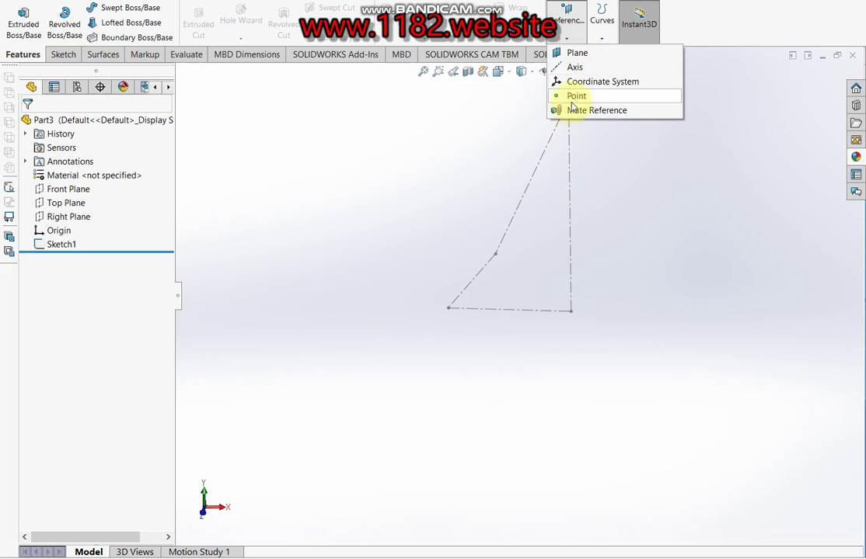
click(592, 56)
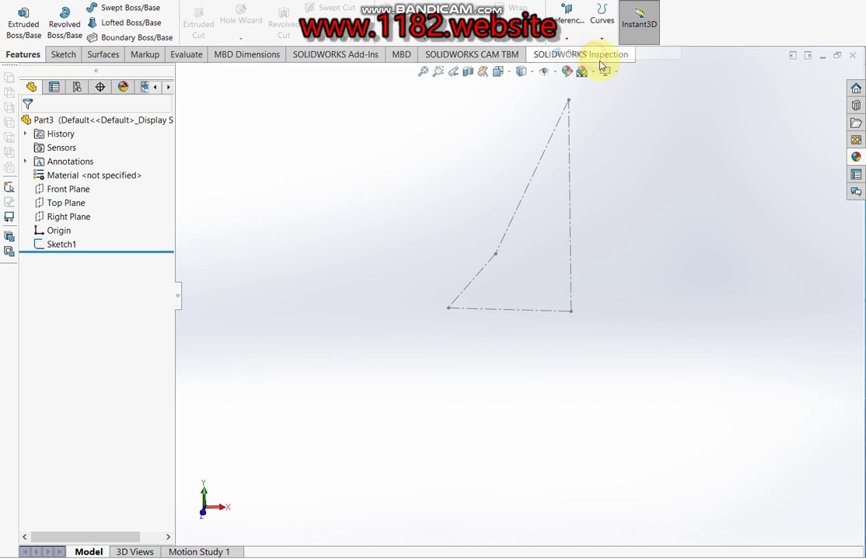
click(558, 127)
click(567, 97)
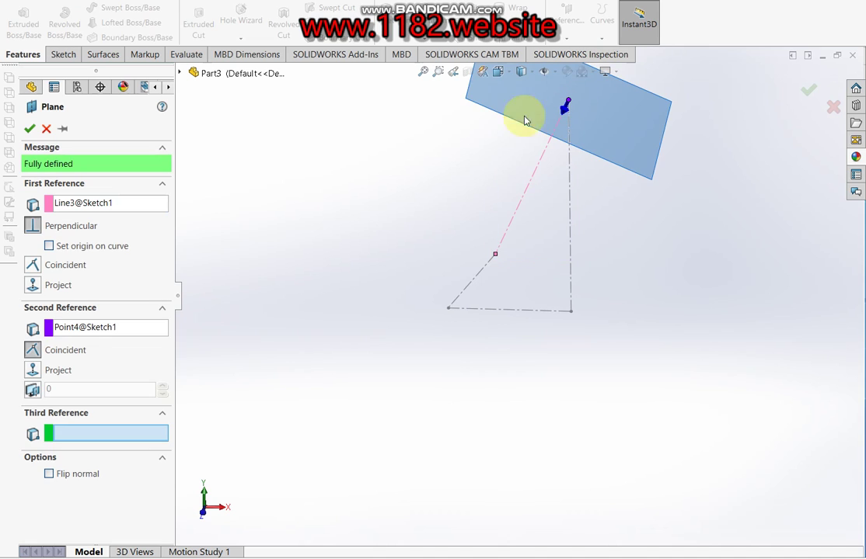
click(30, 129)
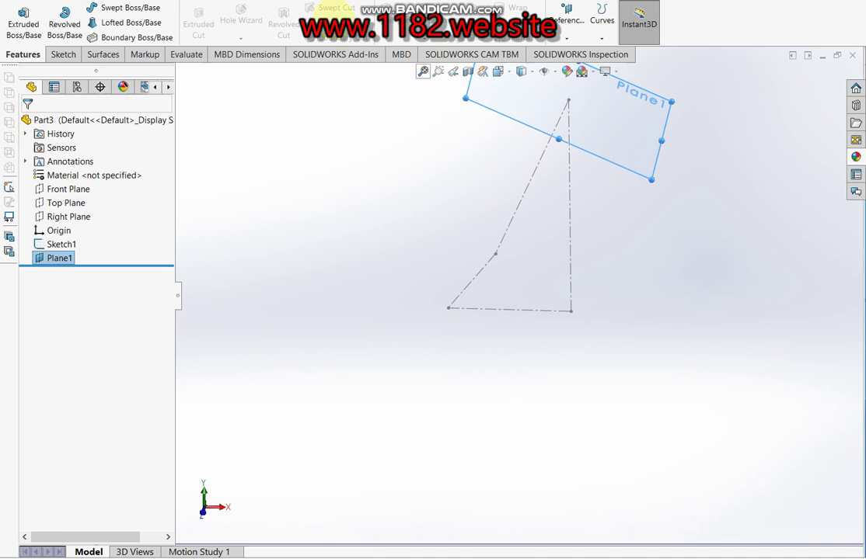
click(23, 31)
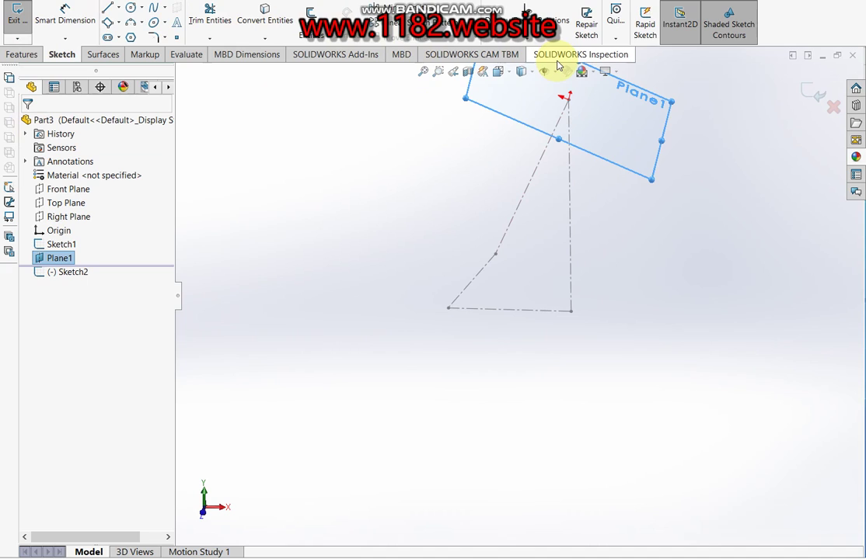
Viewing Plane1 face-on, draw an origin-centred circle with a 29 mm diameter.
click(551, 68)
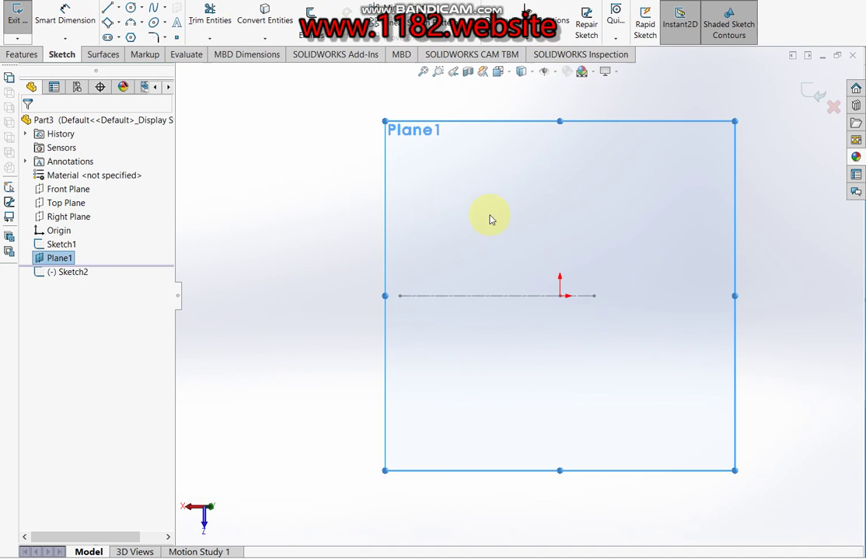
click(131, 10)
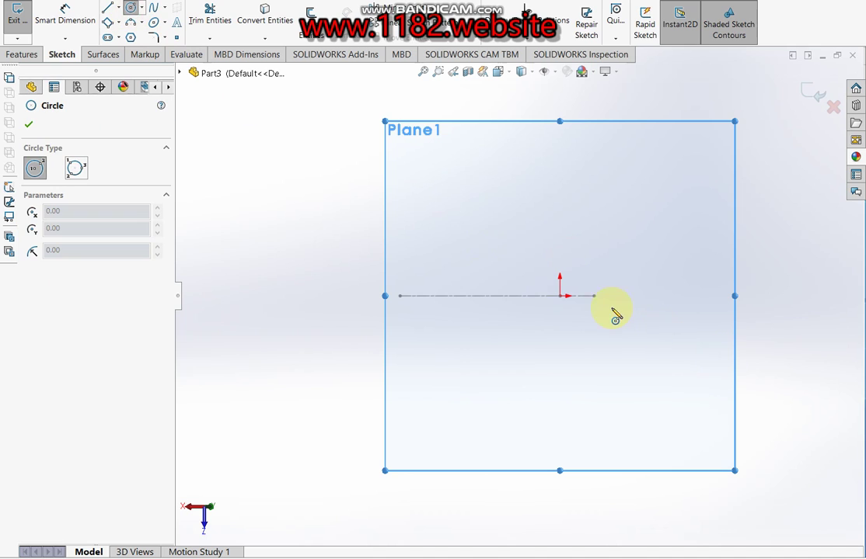
click(559, 296)
click(585, 340)
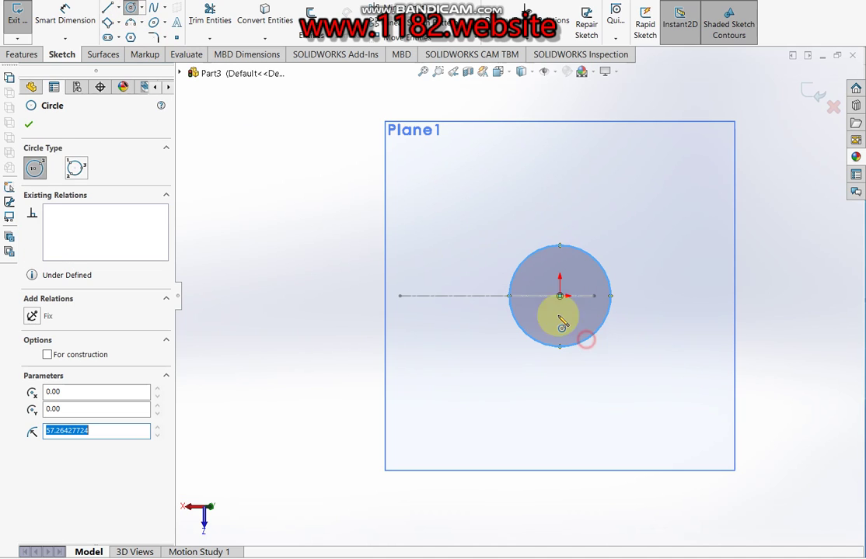
key(Escape)
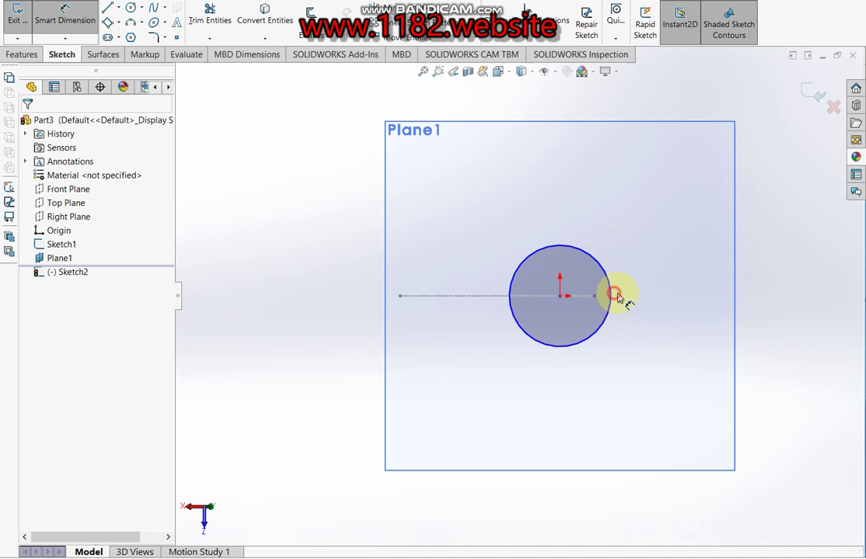
click(613, 295)
click(667, 292)
text(29)
key(Return)
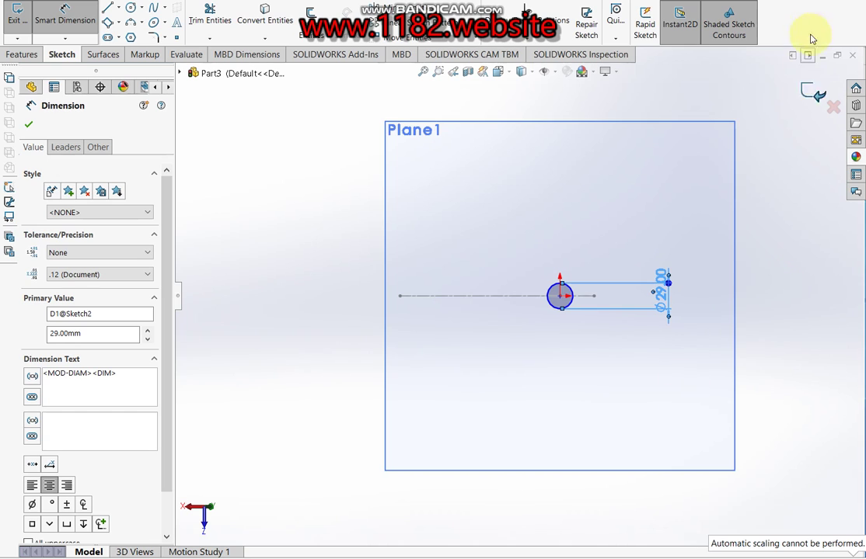
Extrude Sketch2's circle Blind 181 mm as Boss-Extrude1.
click(812, 89)
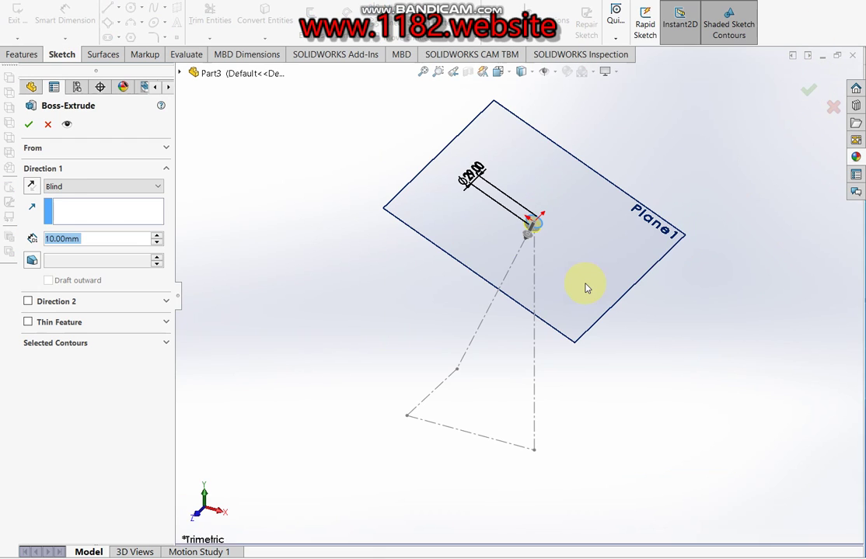
click(114, 236)
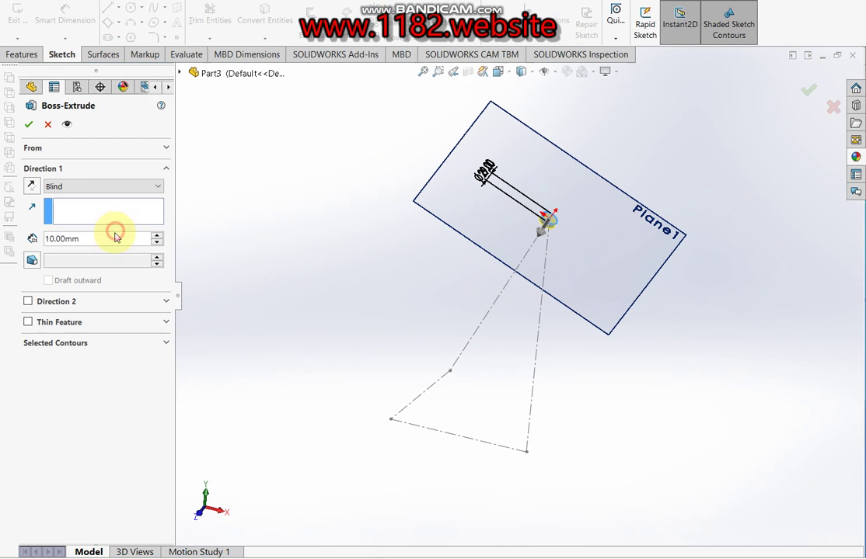
click(45, 238)
drag(117, 239, 3, 231)
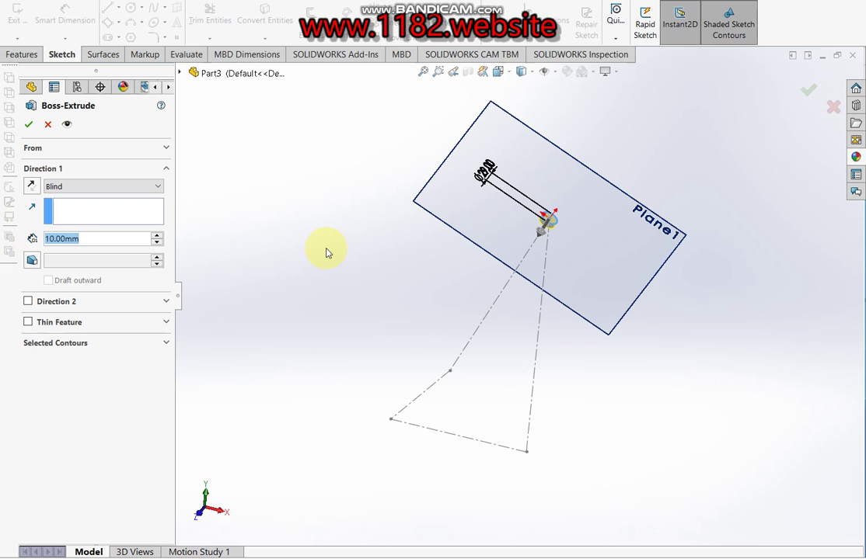
text(181)
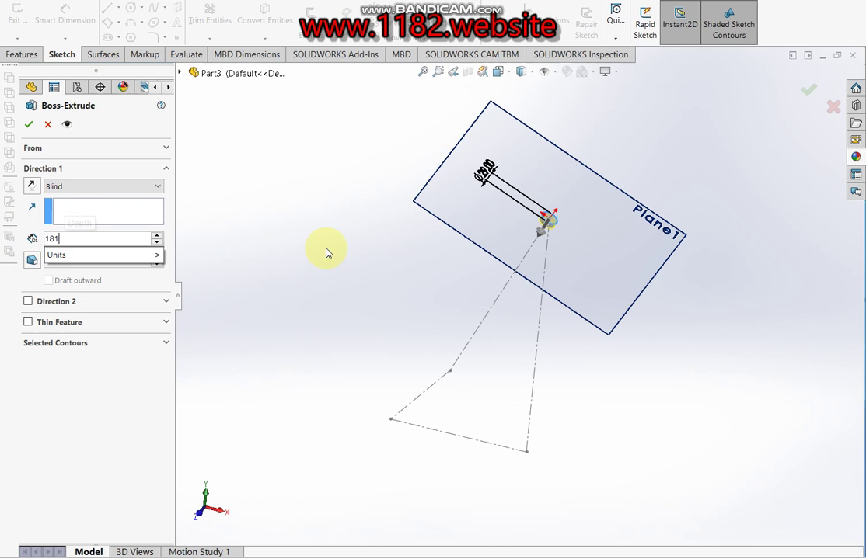
key(Return)
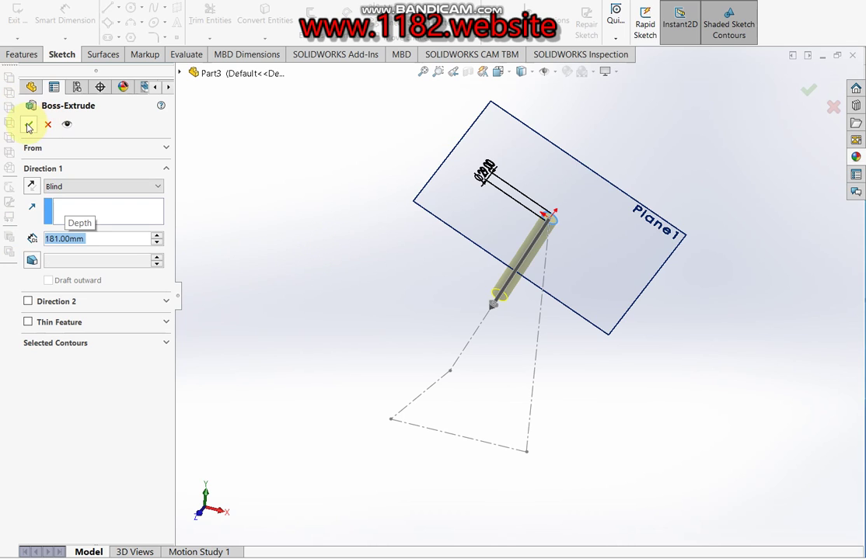
click(27, 126)
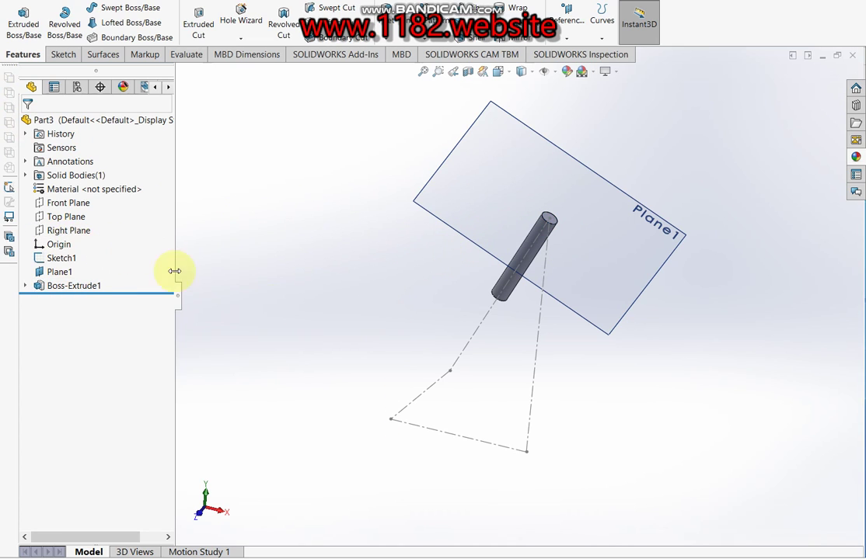
Hide Plane1 and create Plane2 through Line3, perpendicular to the Front Plane.
right_click(56, 272)
click(75, 254)
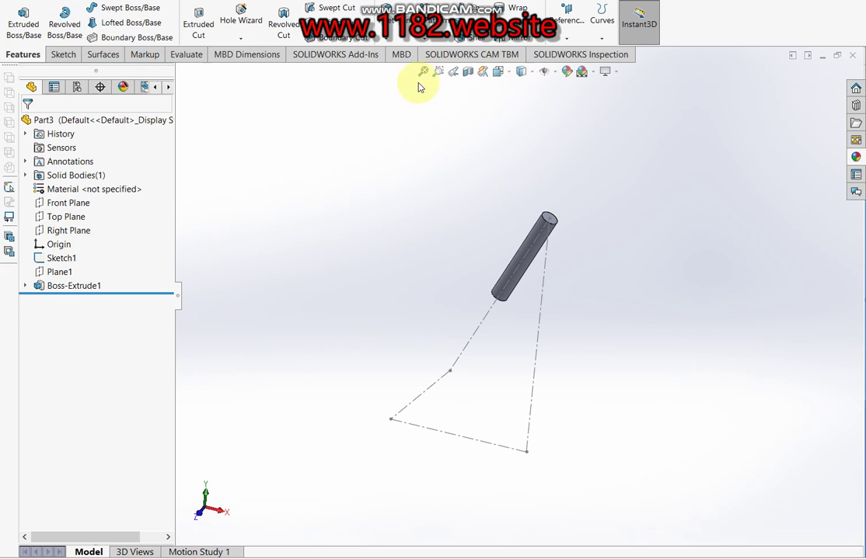
click(566, 16)
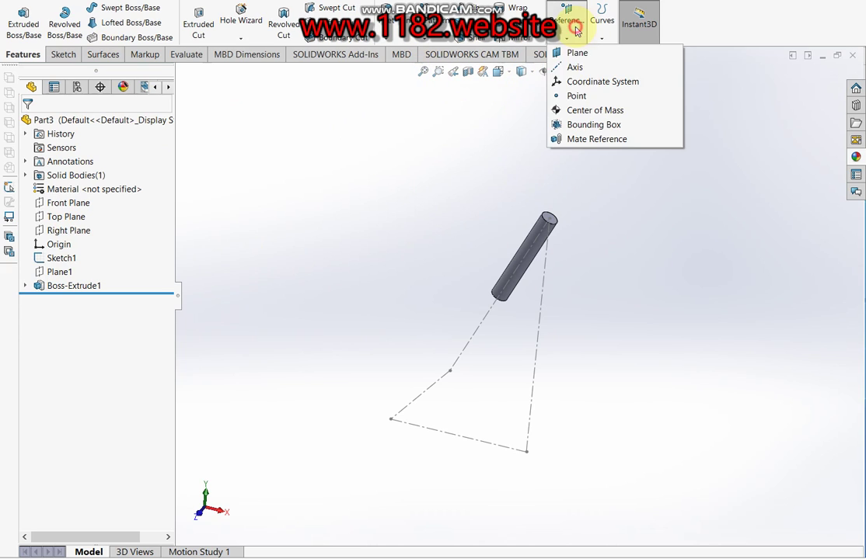
click(578, 54)
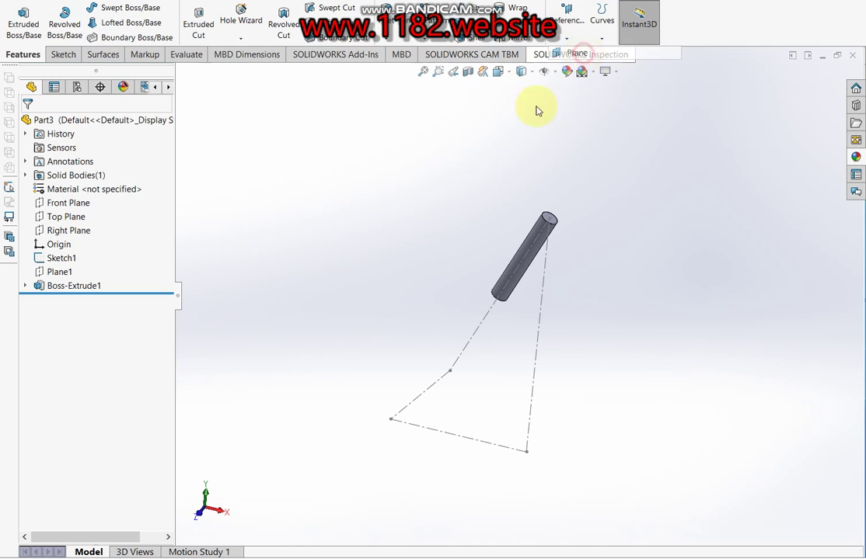
click(488, 319)
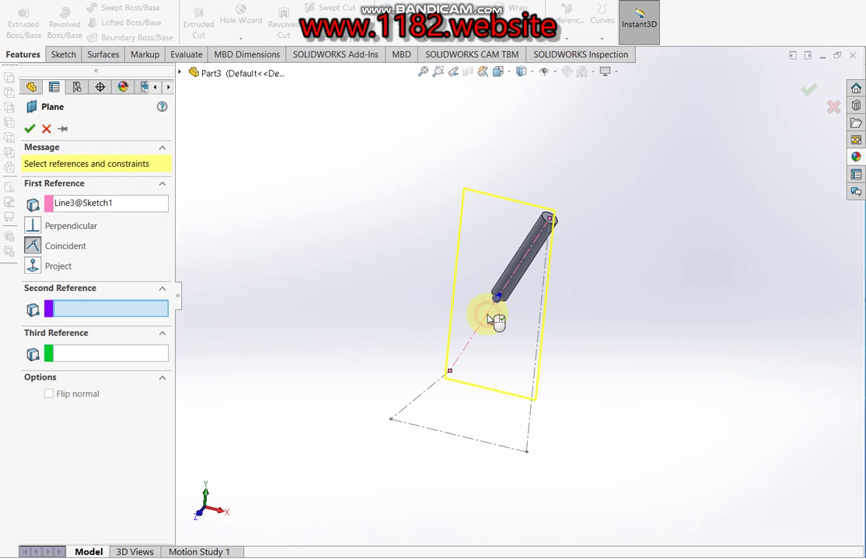
click(179, 73)
click(233, 157)
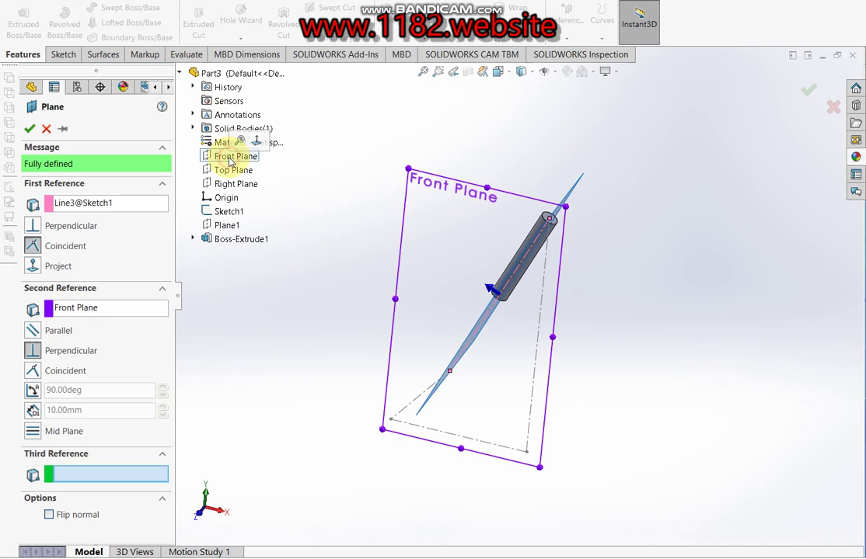
middle_drag(483, 228, 605, 303)
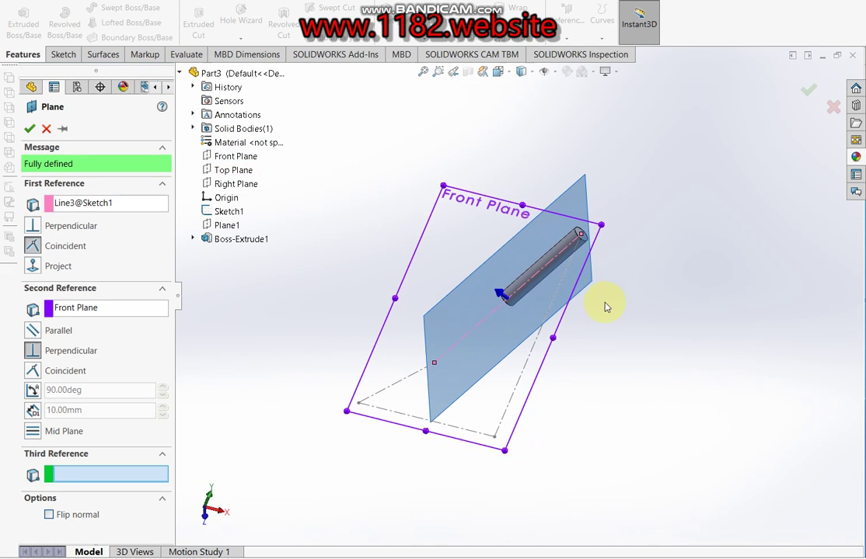
click(31, 129)
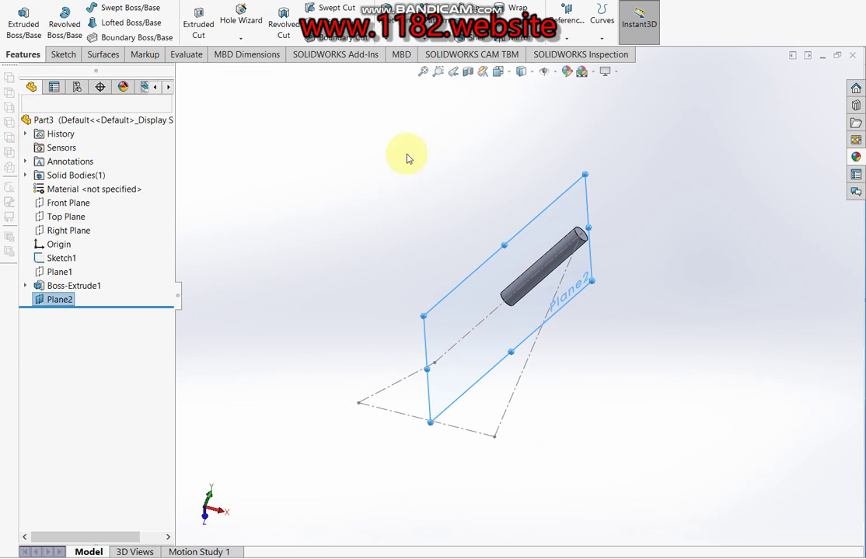
click(62, 54)
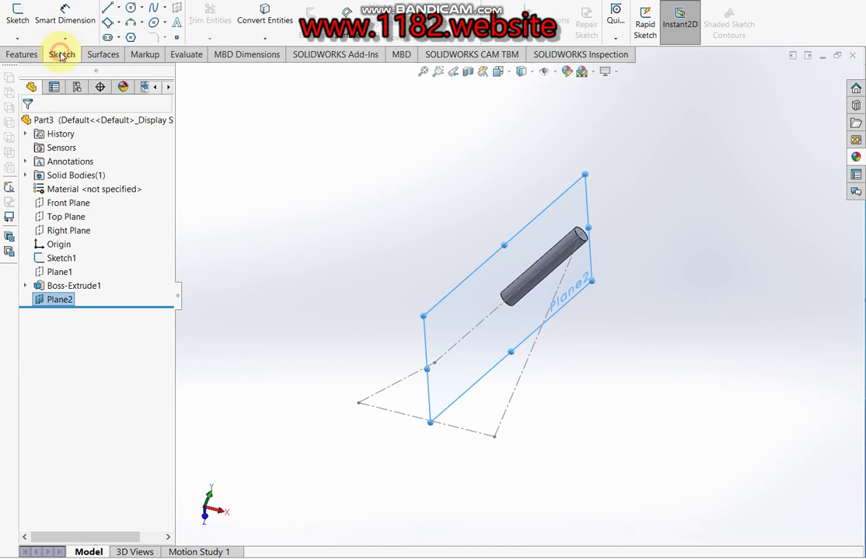
Start Sketch3 on Plane2 and draw an arc from the cylinder's axis line.
click(17, 19)
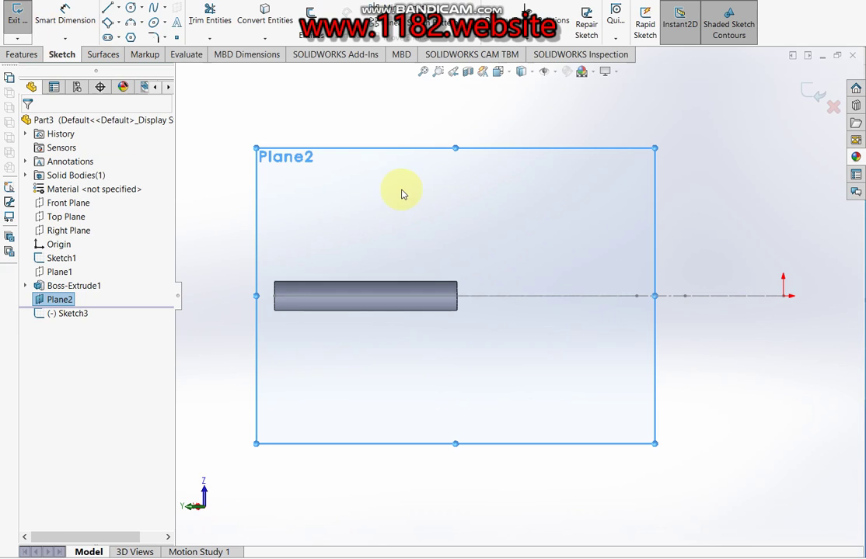
click(129, 23)
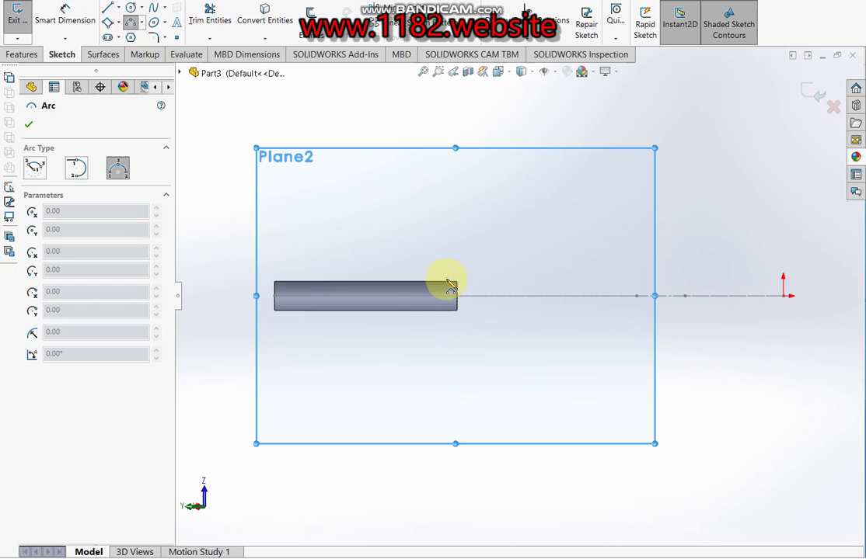
click(431, 296)
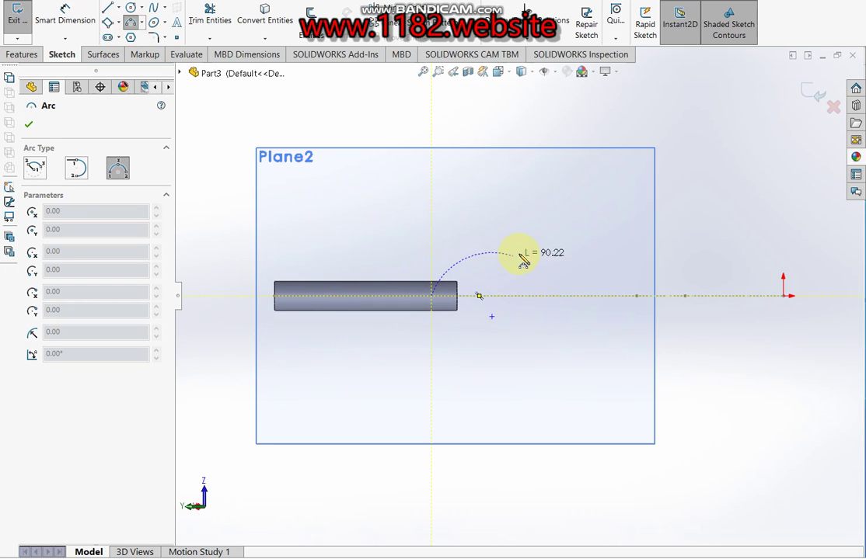
click(544, 226)
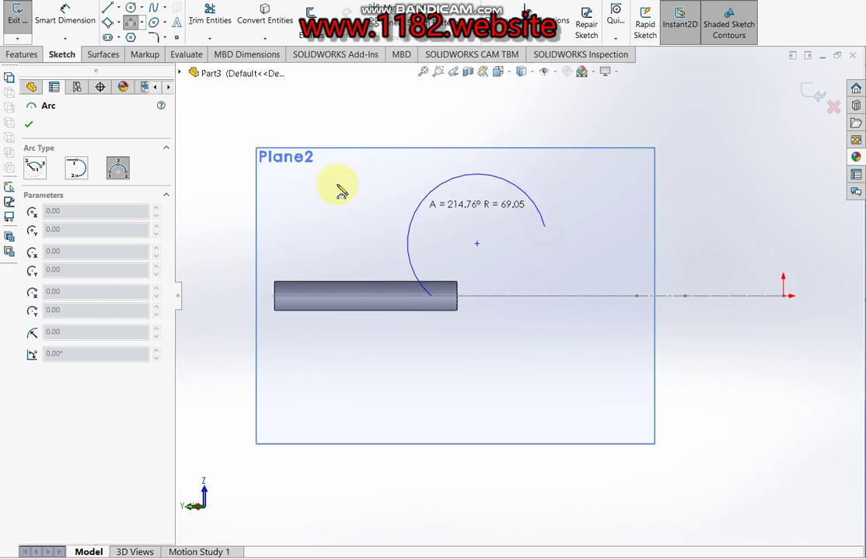
click(464, 251)
Dimension the arc start 27 mm from the cylinder end and its upper endpoint 52 mm high.
click(65, 14)
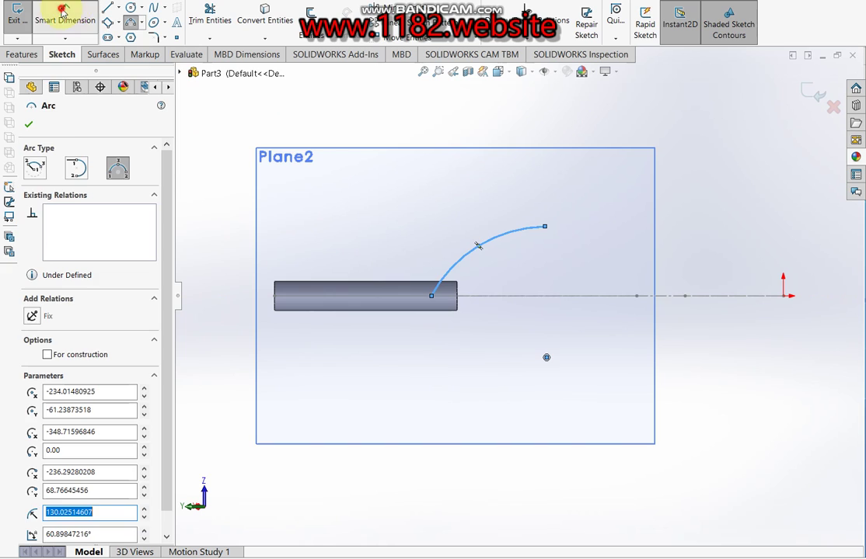
click(434, 297)
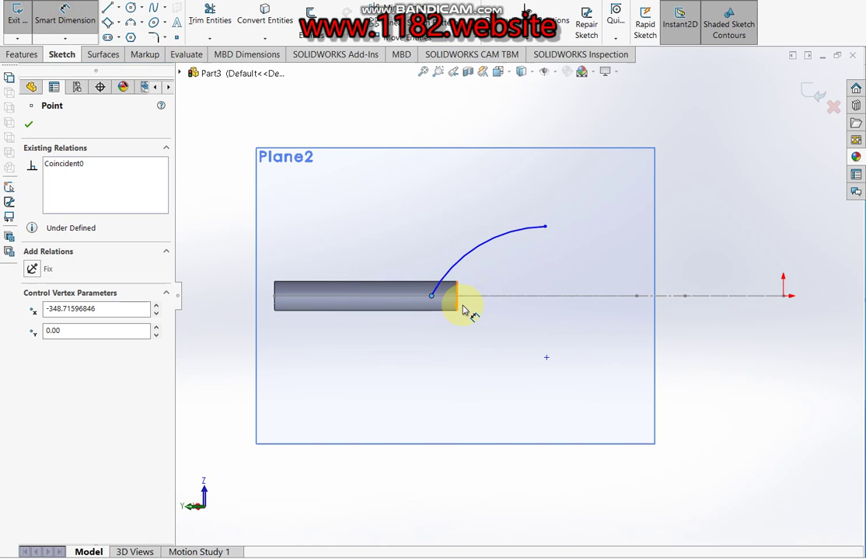
click(458, 310)
click(439, 370)
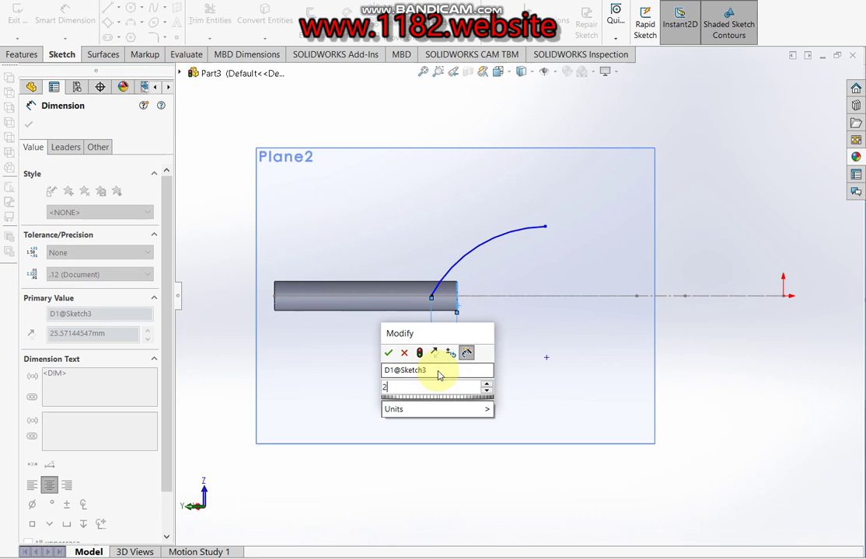
key(Return)
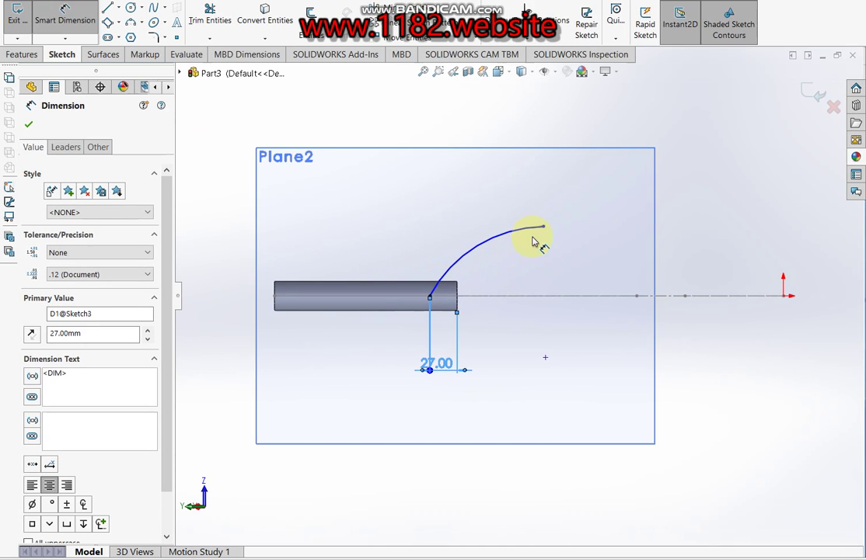
click(544, 229)
click(571, 296)
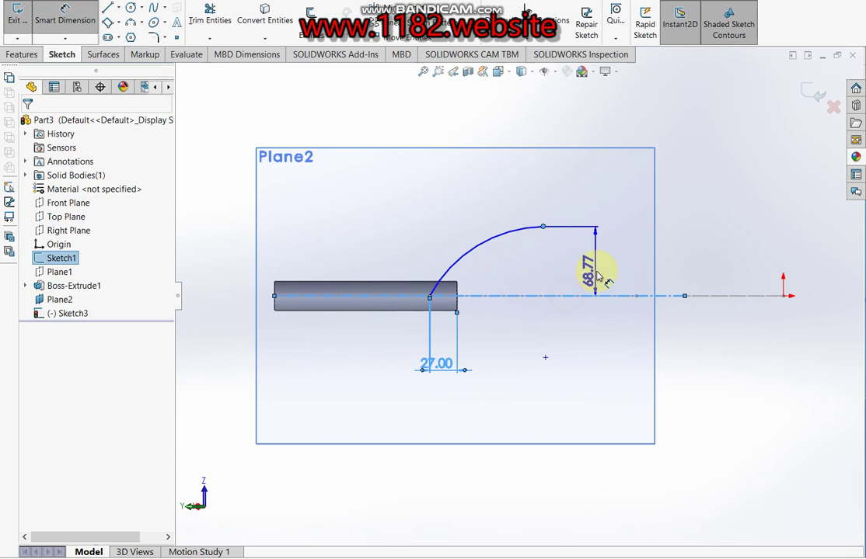
click(604, 276)
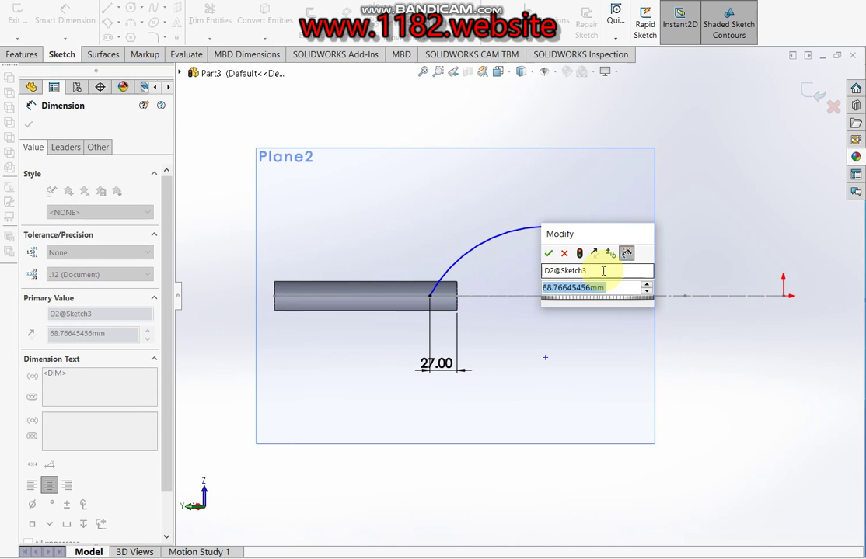
text(52)
key(Return)
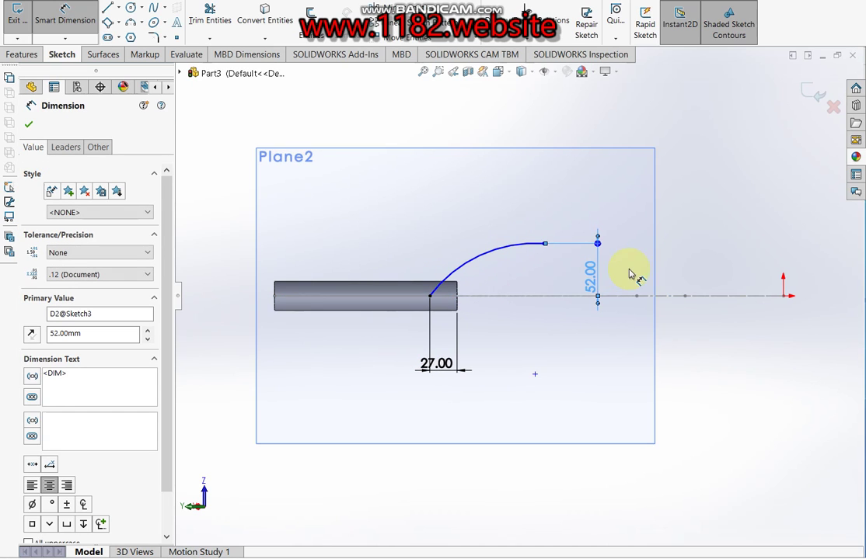
Set the blade arc's radius to 89 mm.
click(489, 253)
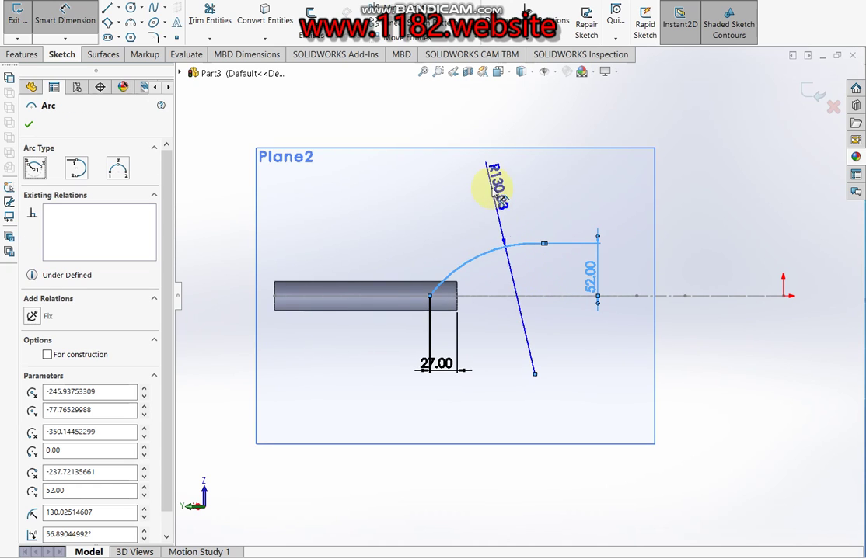
click(464, 193)
text(89)
key(Return)
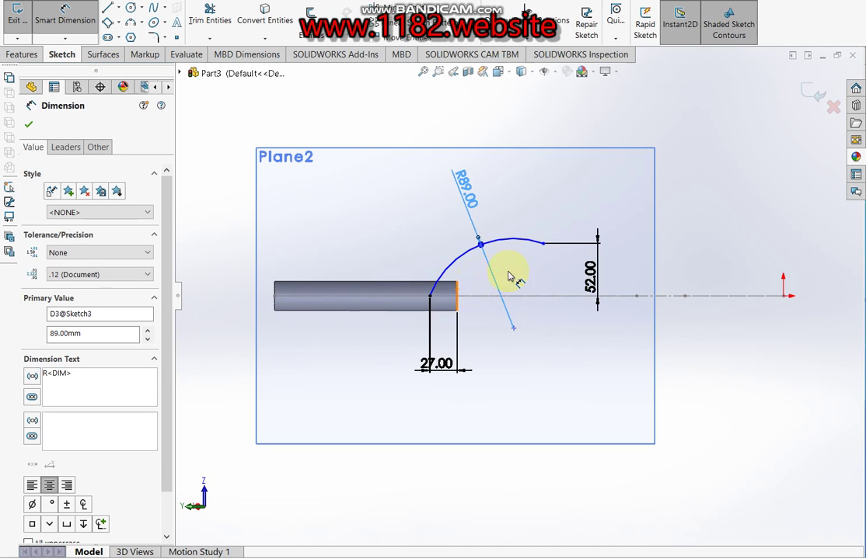
Dimension the arc's horizontal span to 79 mm and exit Sketch3.
click(432, 298)
click(542, 245)
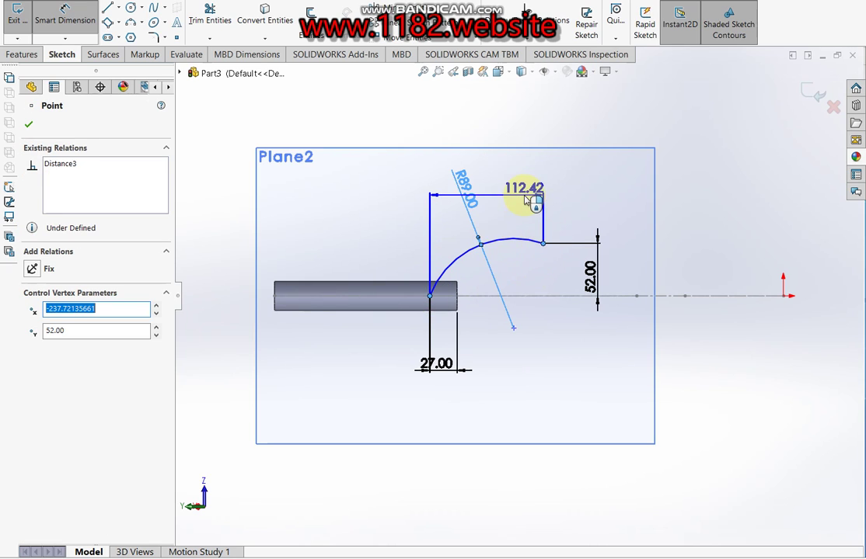
click(522, 190)
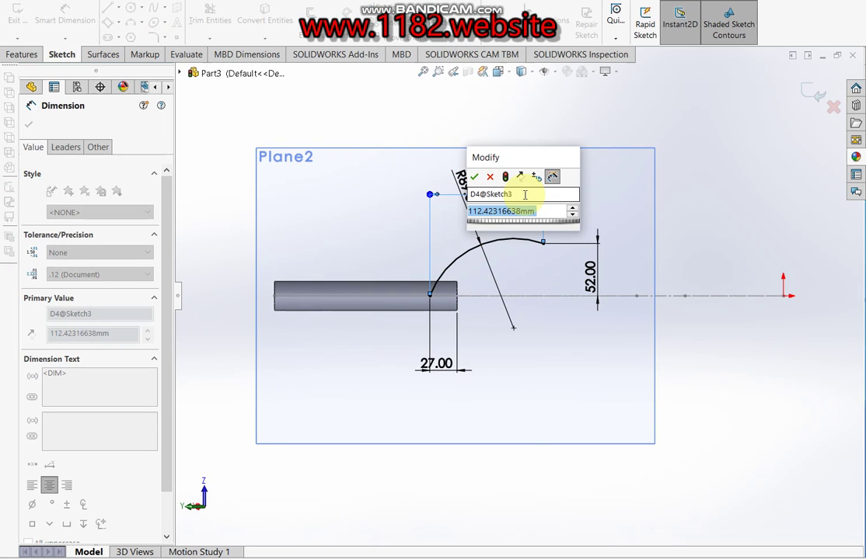
text(79)
key(Return)
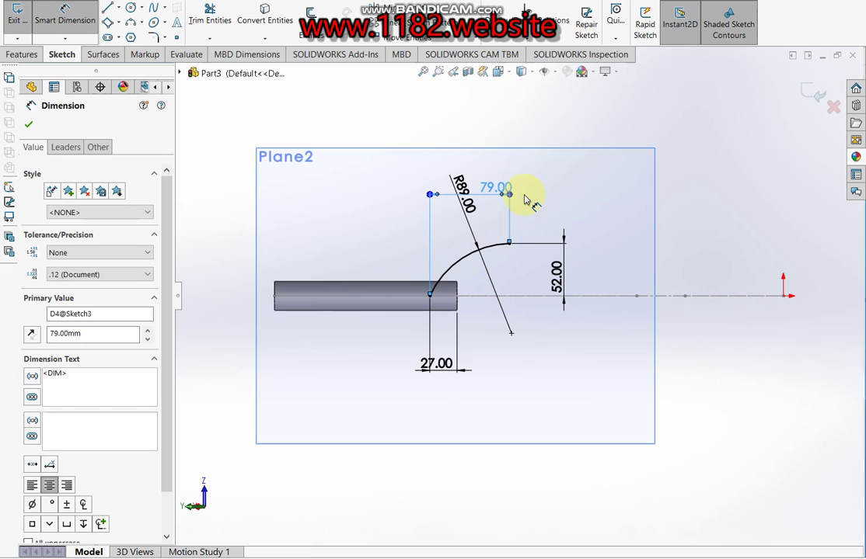
click(812, 91)
click(812, 91)
scroll(544, 241, down, 2)
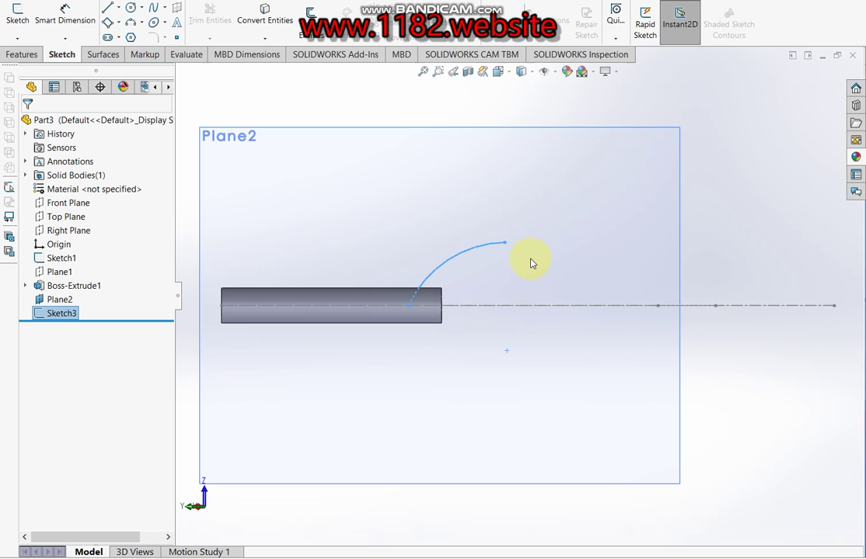
Create Plane3 perpendicular to Arc1 of Sketch3, coincident with its lower endpoint.
scroll(404, 304, down, 2)
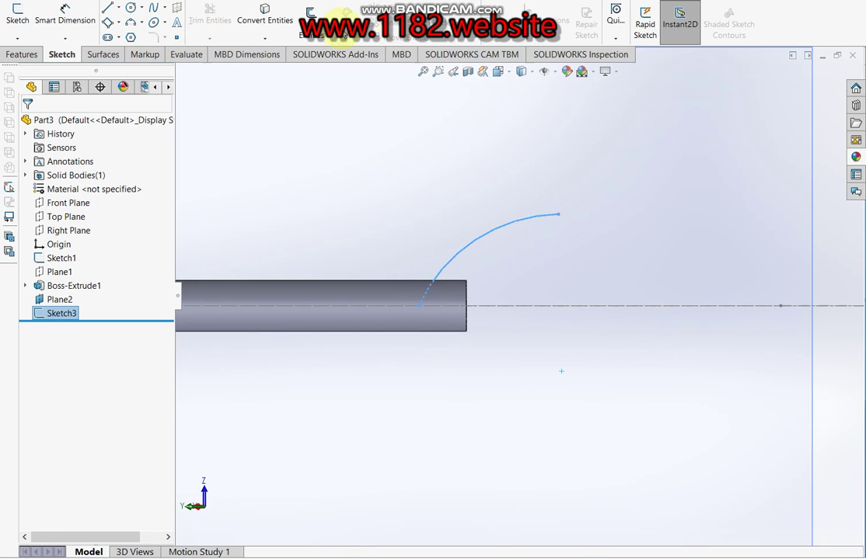
click(22, 54)
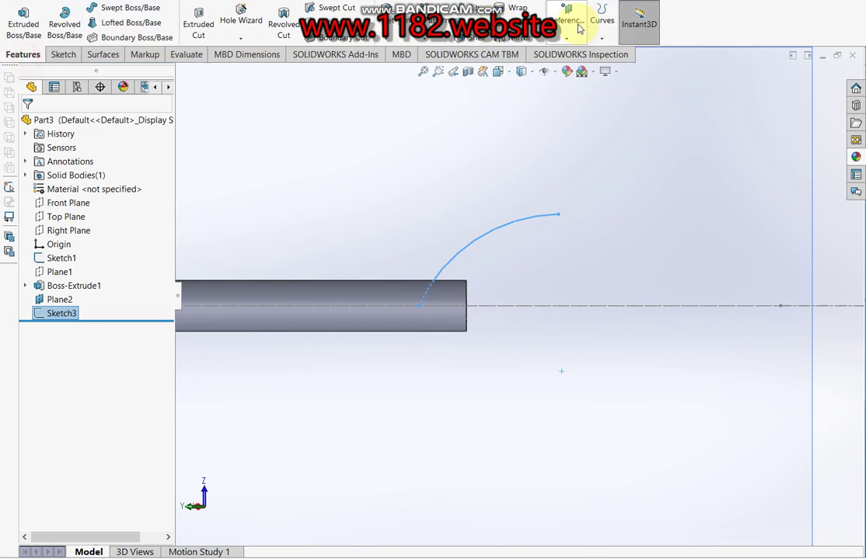
click(581, 33)
click(577, 54)
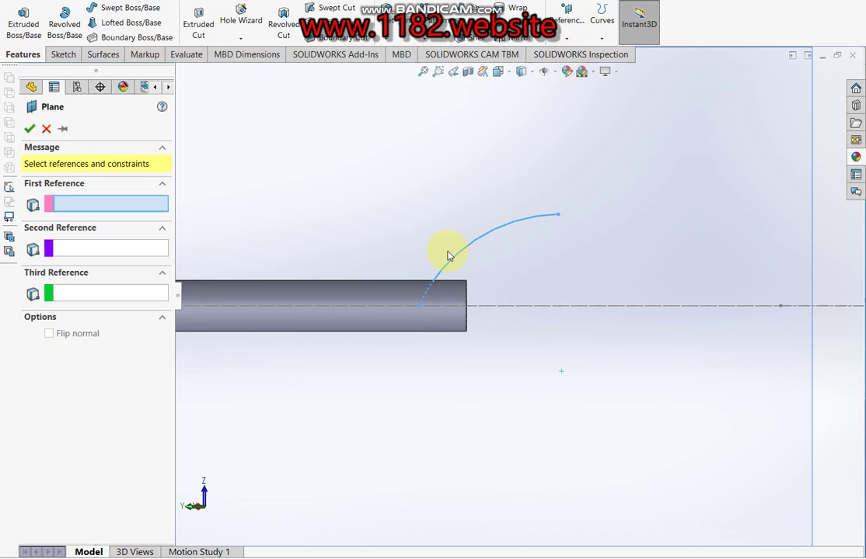
click(426, 296)
scroll(435, 309, down, 2)
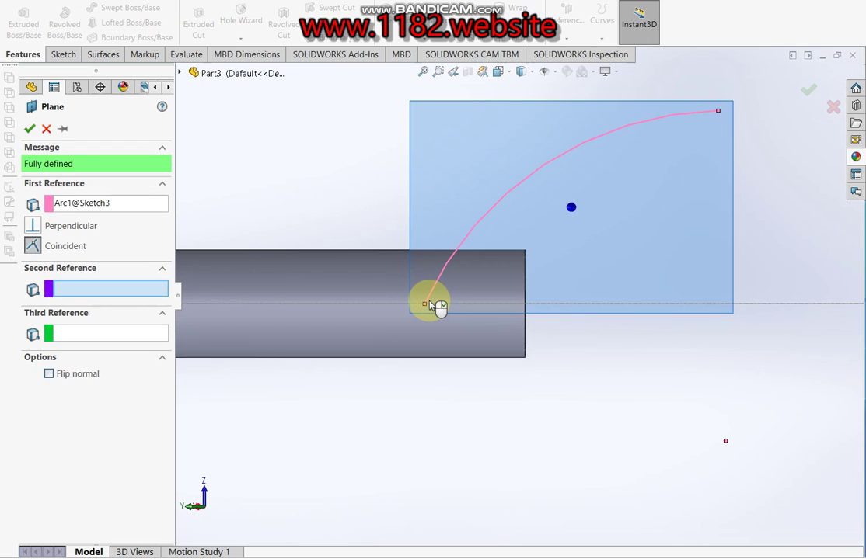
click(426, 302)
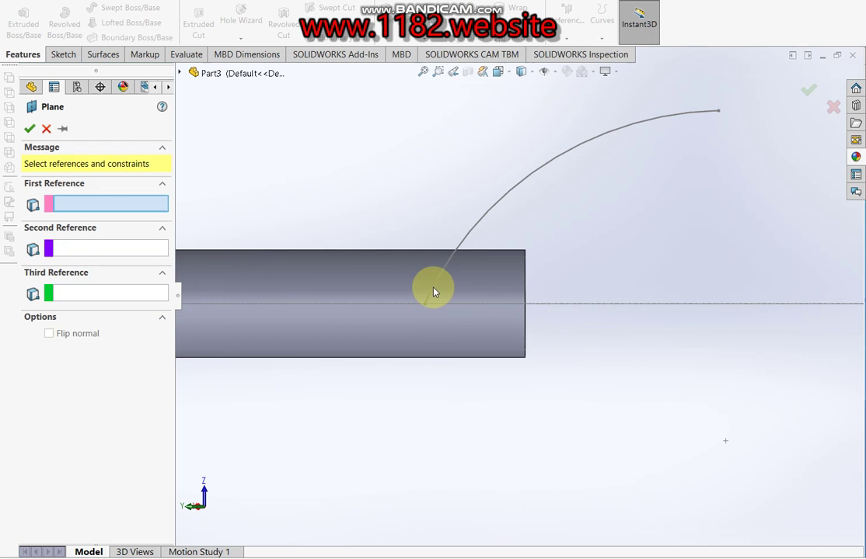
click(434, 293)
scroll(435, 303, down, 3)
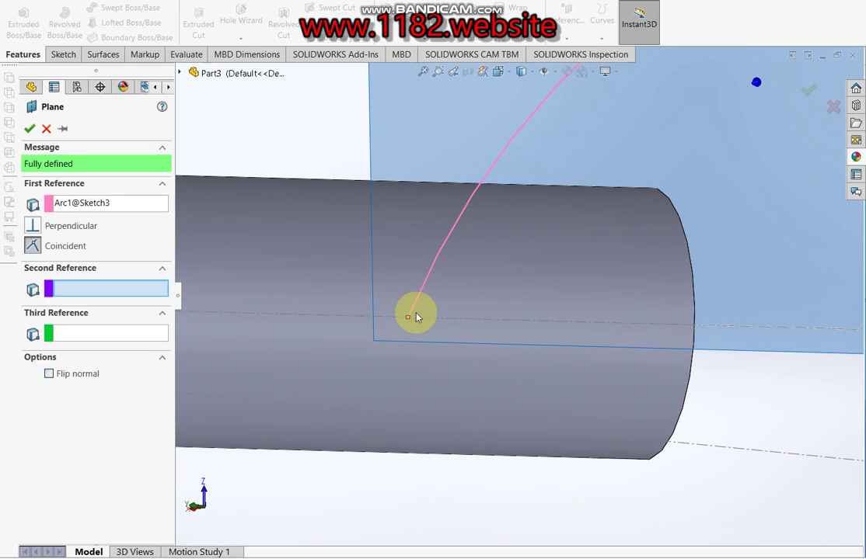
click(410, 320)
scroll(455, 309, down, 3)
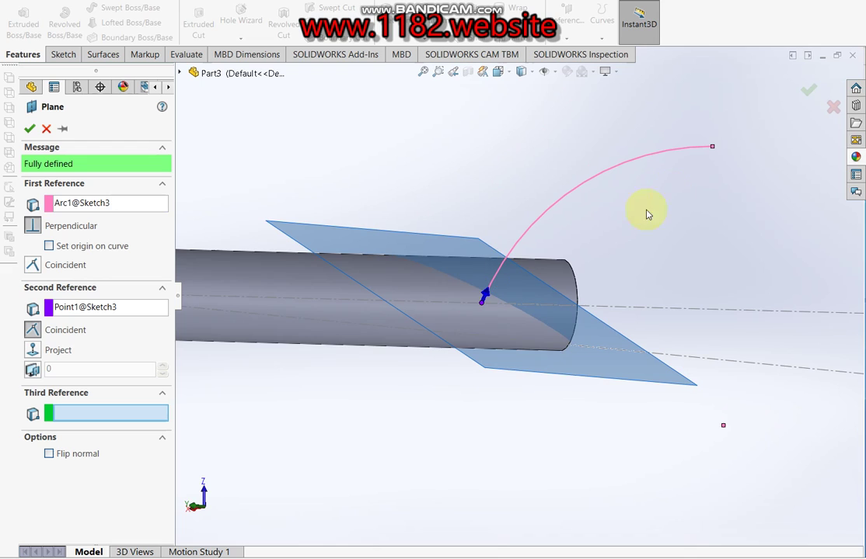
click(808, 93)
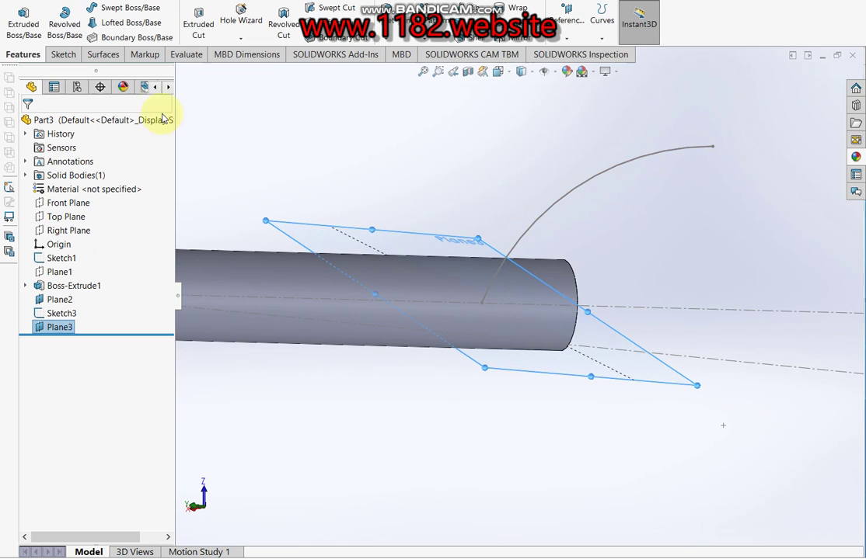
click(66, 54)
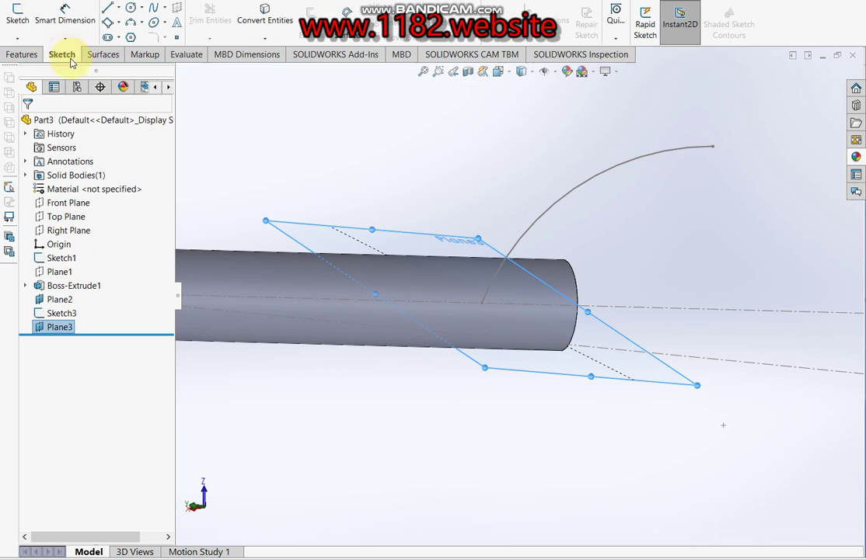
Start a sketch on Plane3 and draw a circle centred on the arc's end.
click(19, 18)
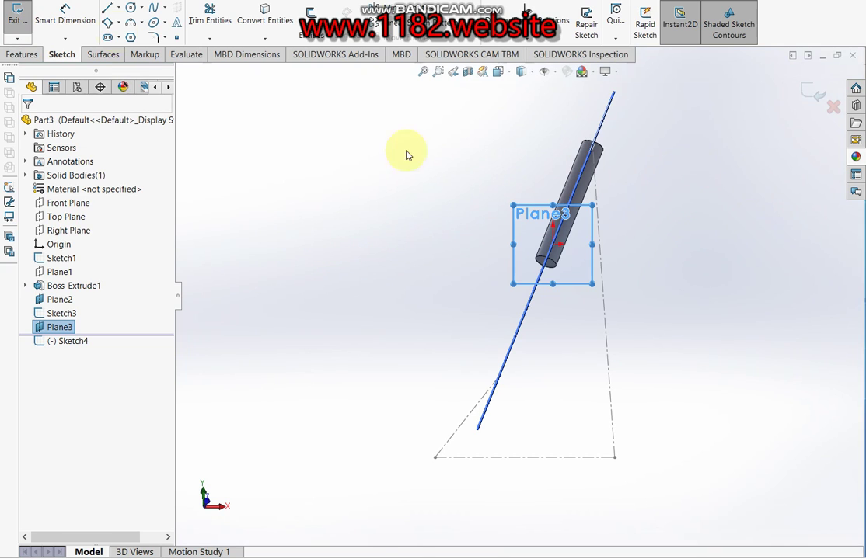
click(132, 8)
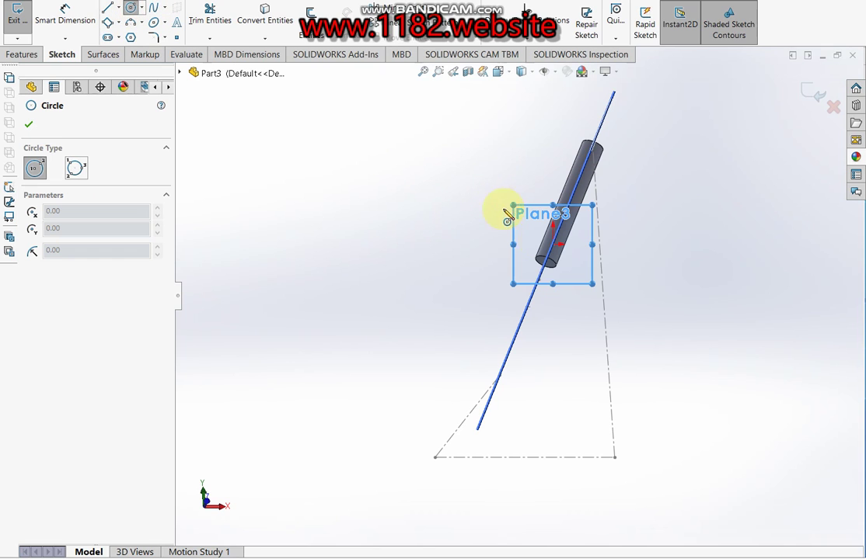
scroll(554, 247, down, 2)
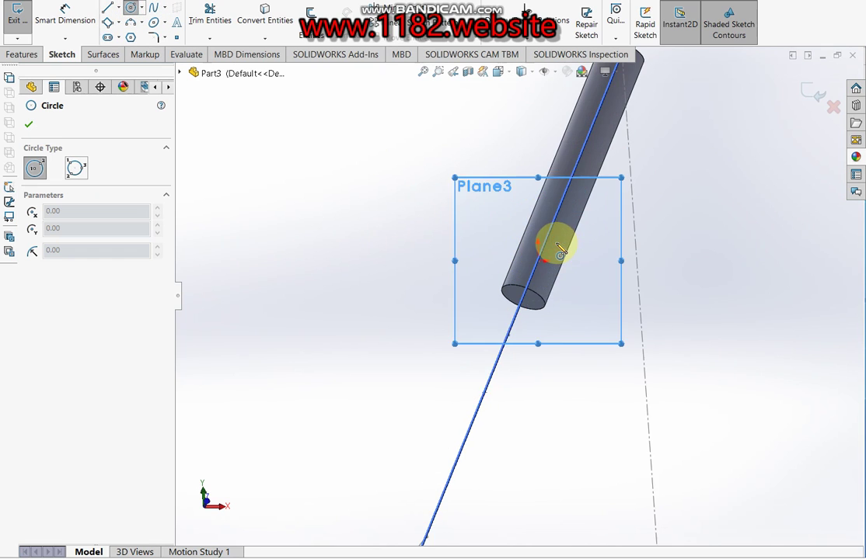
scroll(557, 245, down, 2)
click(527, 294)
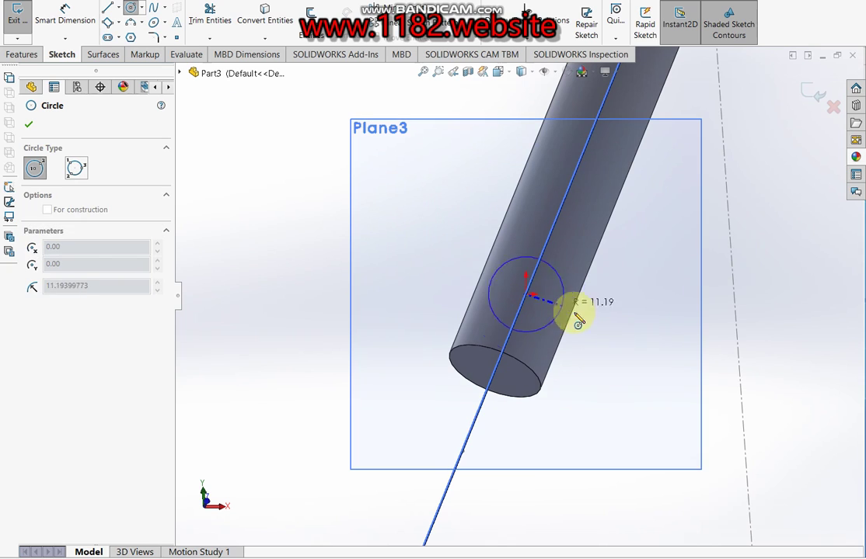
click(591, 325)
Dimension the circle to a 28 mm diameter and exit the sketch.
click(64, 11)
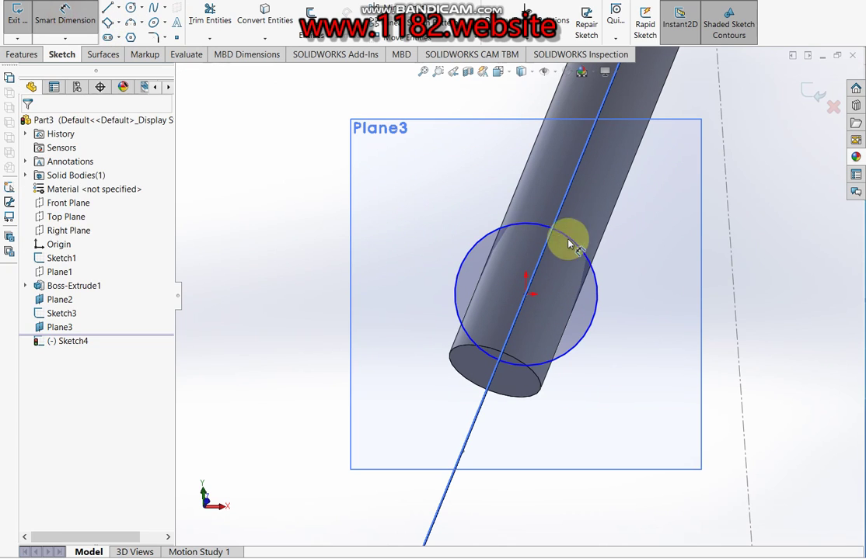
click(593, 317)
click(634, 331)
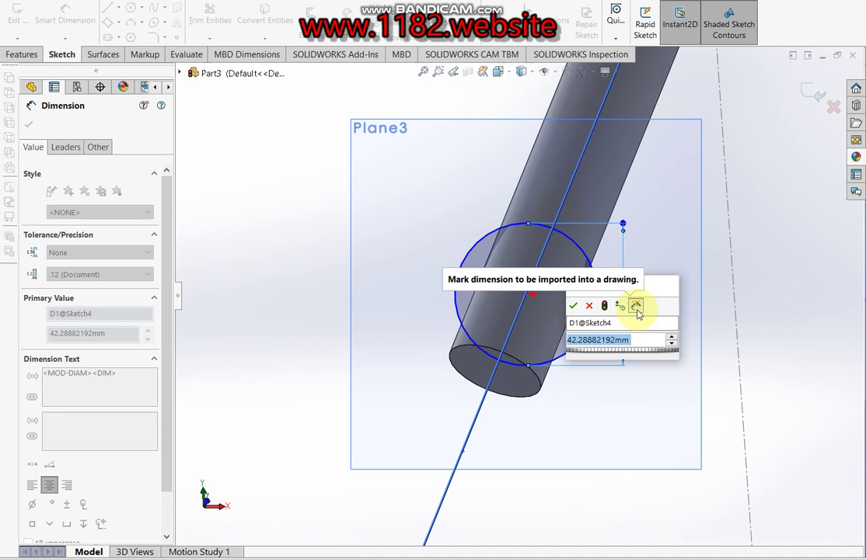
text(28)
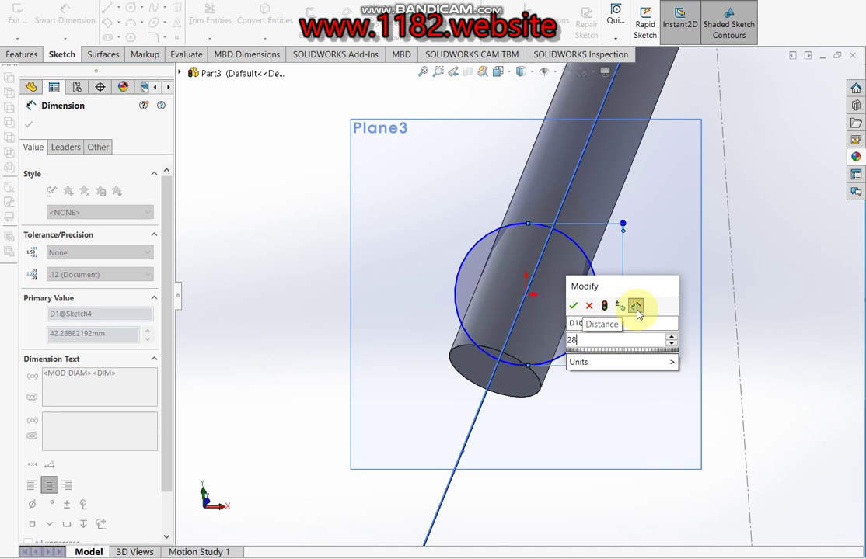
key(Return)
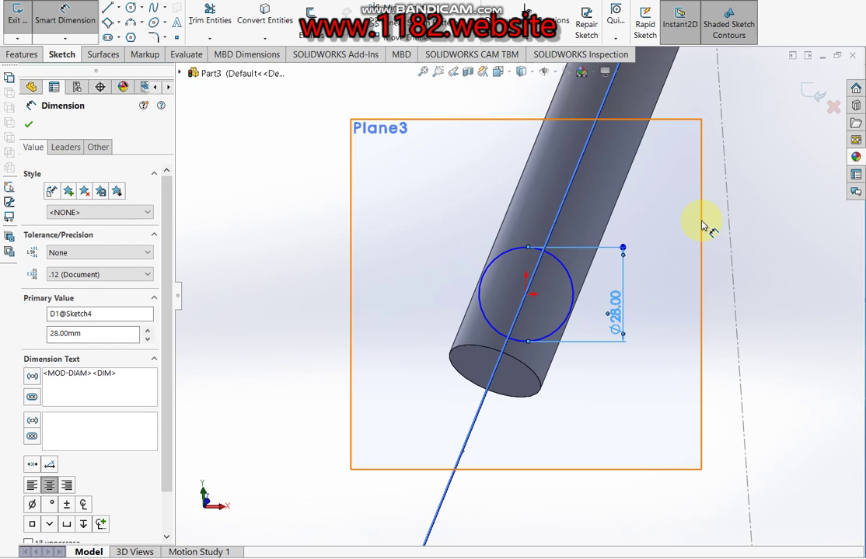
click(808, 92)
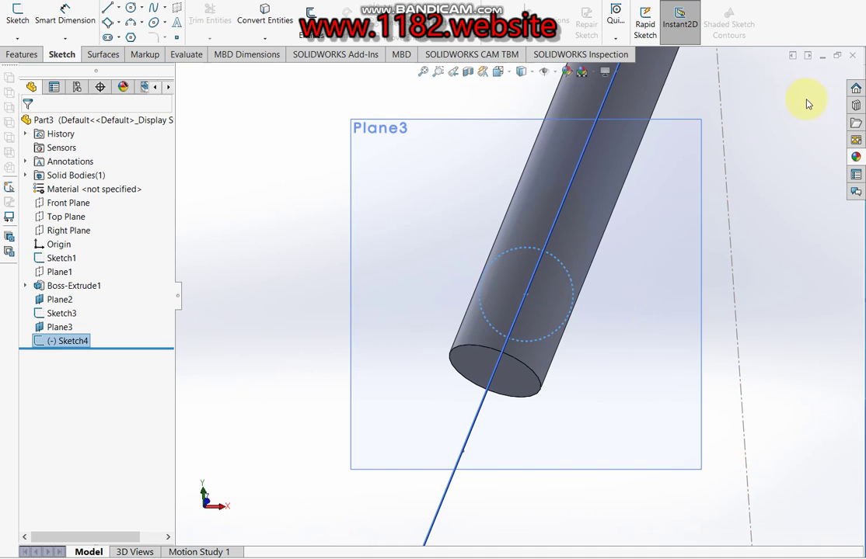
mouse_move(564, 240)
middle_down()
mouse_move(551, 292)
mouse_move(618, 362)
middle_up()
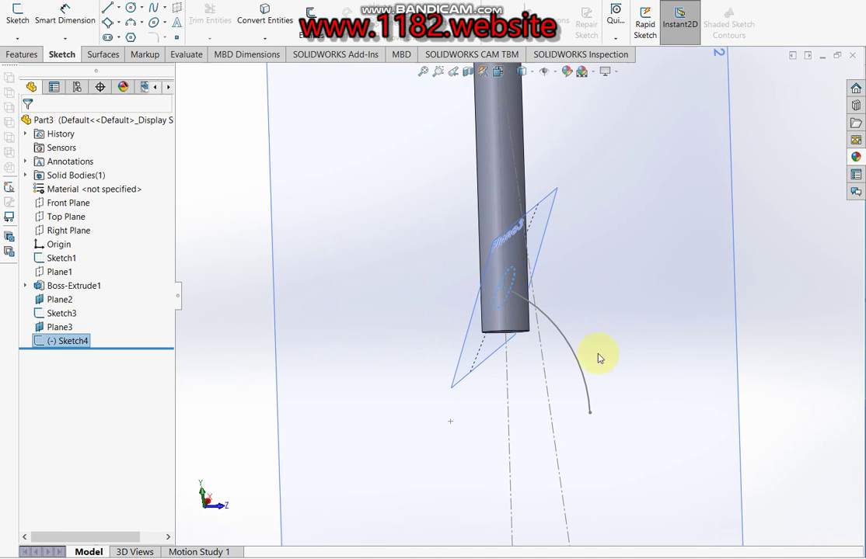
Sweep the 28 mm circle along the Sketch3 arc to create the bent tube Sweep1.
click(67, 316)
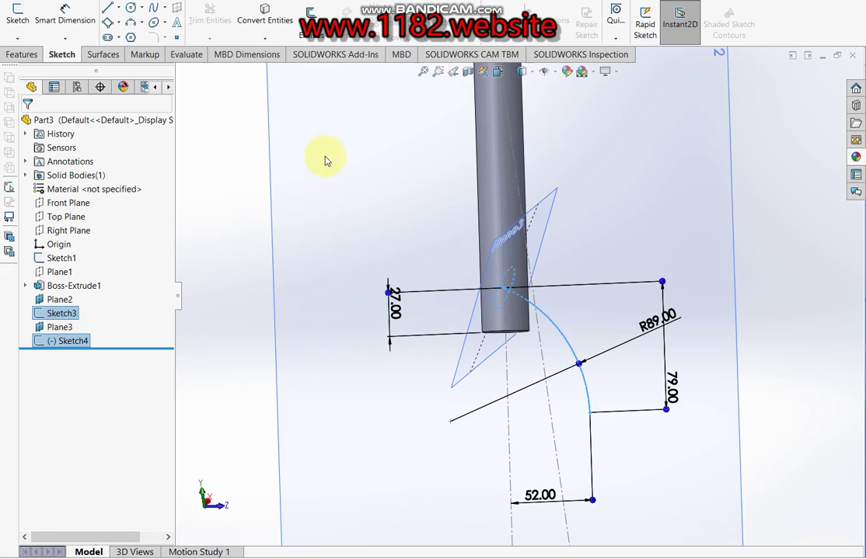
click(24, 55)
click(123, 7)
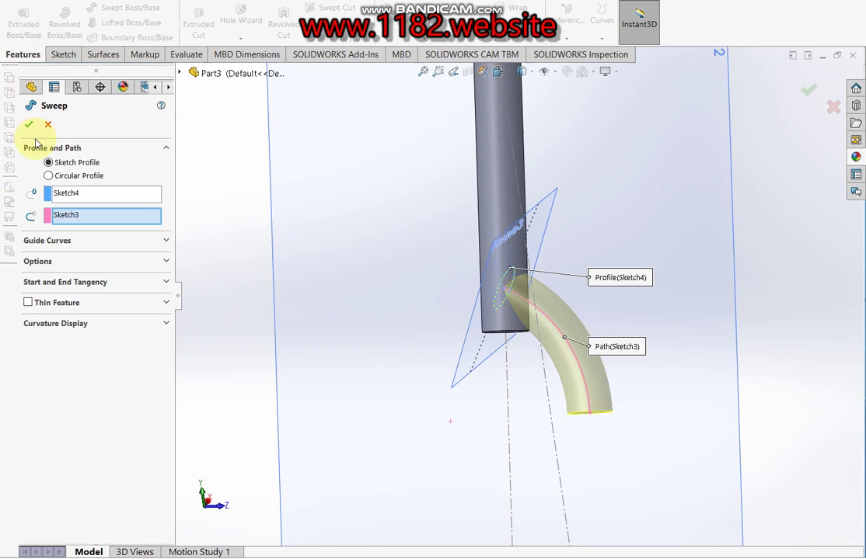
click(30, 120)
Hide the reference plane Plane2.
click(642, 280)
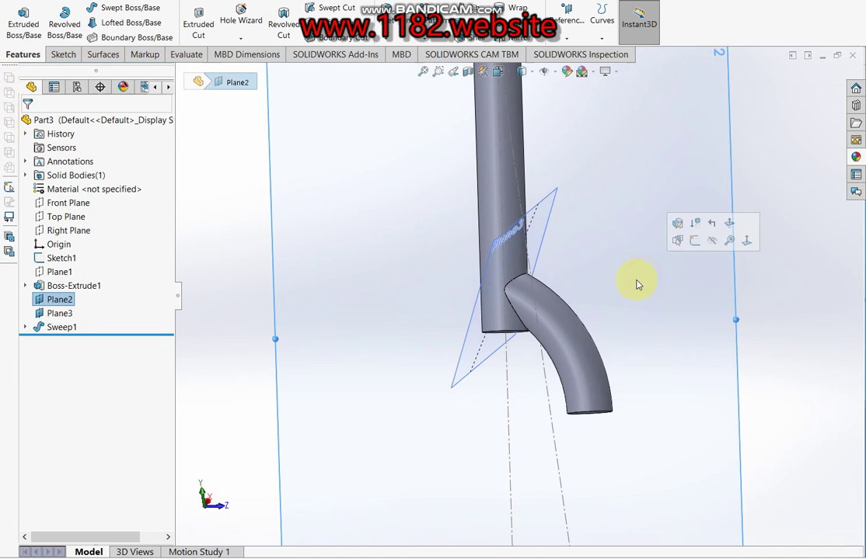
scroll(547, 299, up, 3)
mouse_move(547, 299)
middle_down()
mouse_move(582, 207)
mouse_move(547, 203)
middle_up()
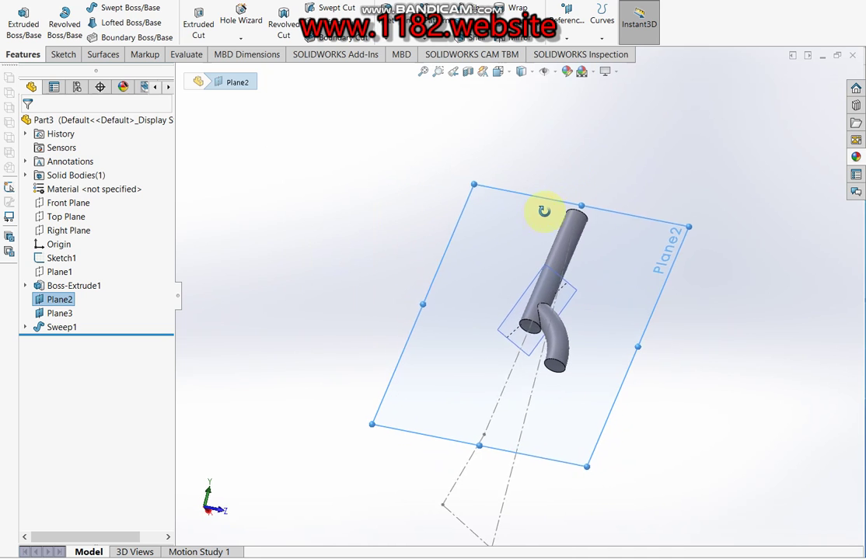
scroll(522, 357, down, 2)
scroll(525, 352, down, 2)
scroll(513, 334, down, 2)
scroll(485, 299, down, 2)
scroll(536, 349, up, 2)
scroll(550, 363, up, 1)
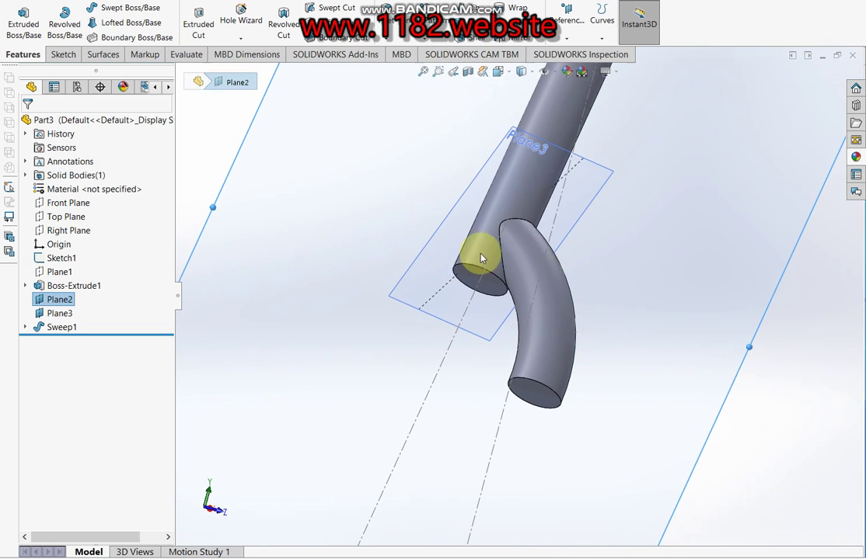
right_click(54, 303)
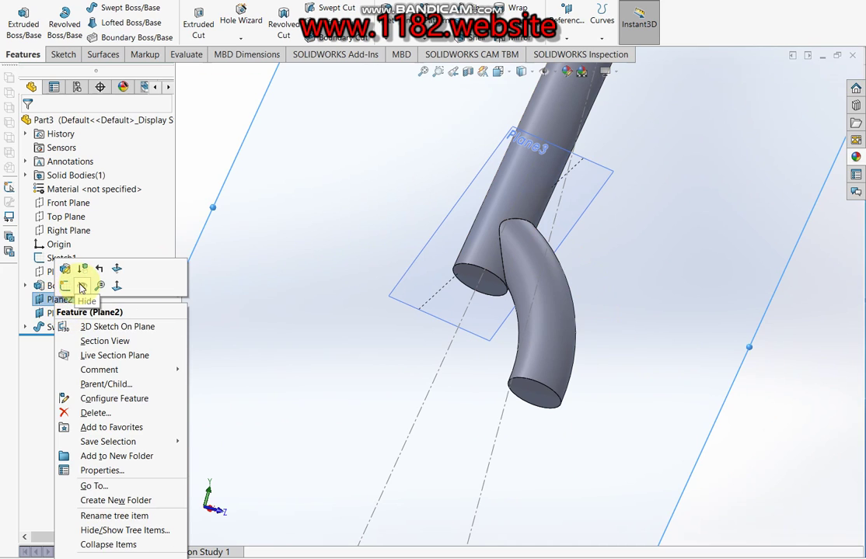
key(Escape)
Temporarily hide the sweep's solid bodies, then show them again.
right_click(39, 329)
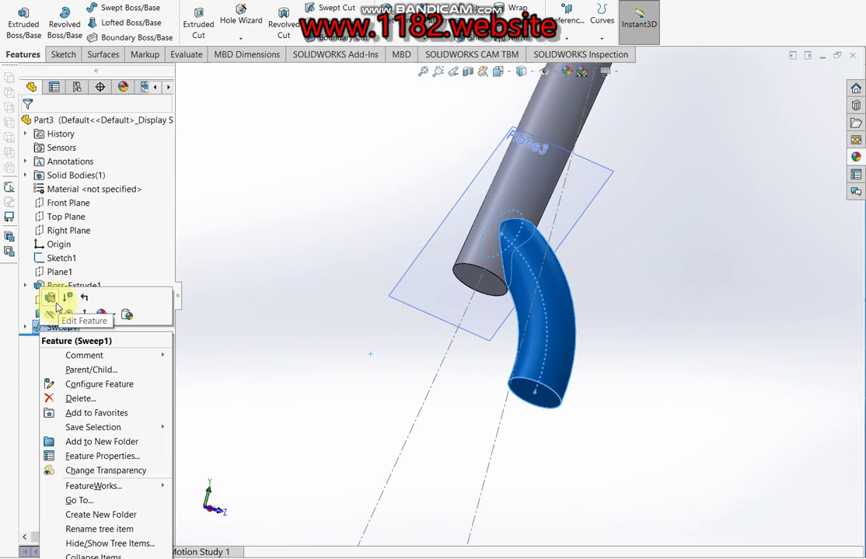
click(52, 313)
scroll(478, 346, up, 1)
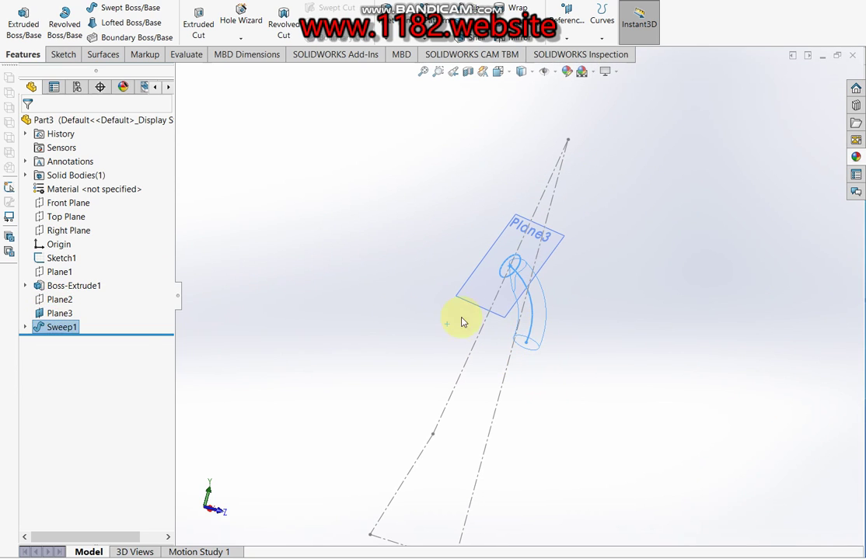
right_click(60, 330)
click(69, 310)
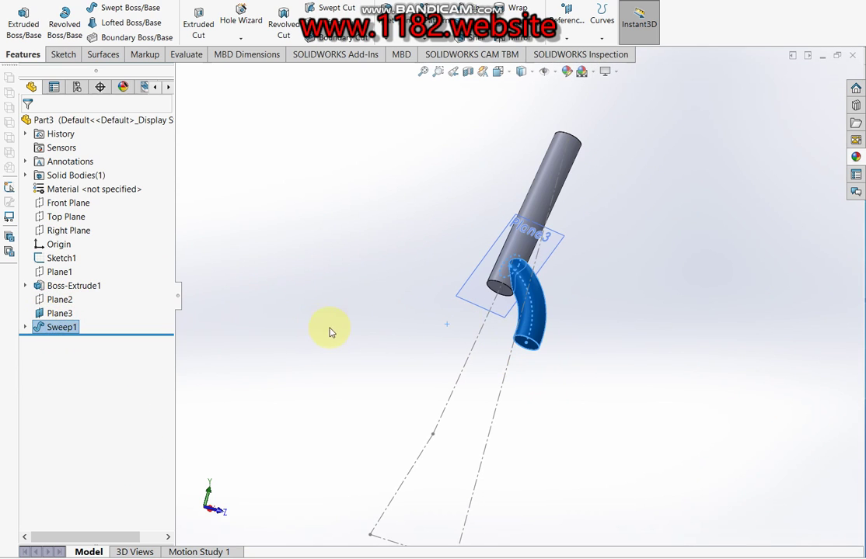
Hide the reference plane Plane3.
click(37, 313)
right_click(38, 313)
click(76, 295)
scroll(448, 367, up, 2)
scroll(541, 344, down, 3)
mouse_move(541, 344)
middle_down()
mouse_move(556, 329)
mouse_move(585, 363)
mouse_move(567, 350)
middle_up()
Create Plane4 at a 52 mm offset from the Front Plane and start Sketch5 on it.
click(70, 203)
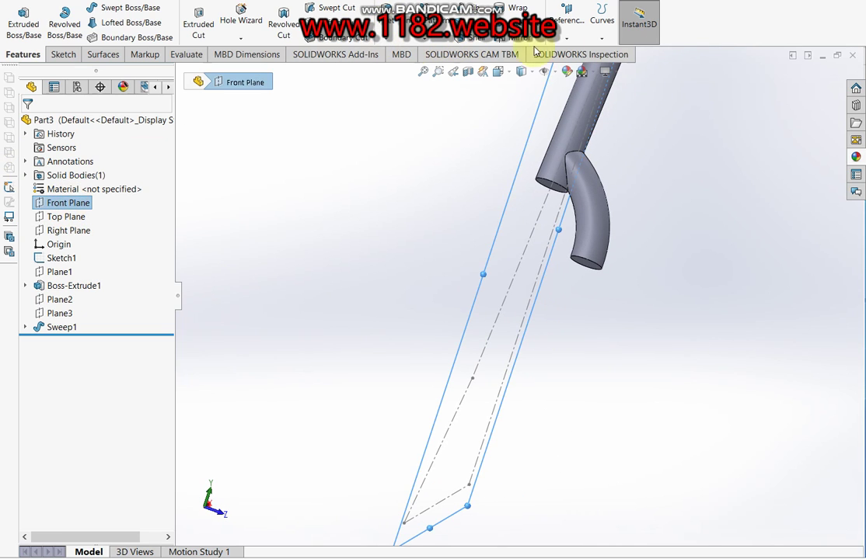
click(565, 23)
click(574, 53)
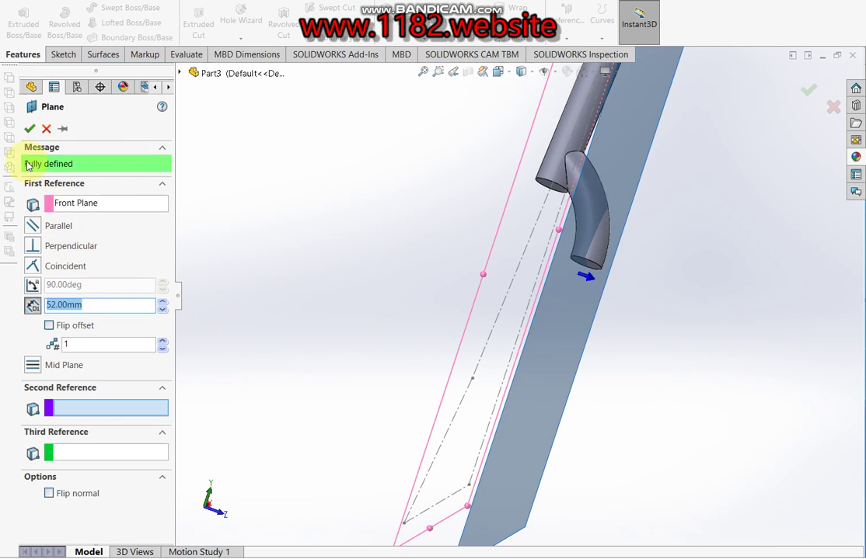
click(30, 129)
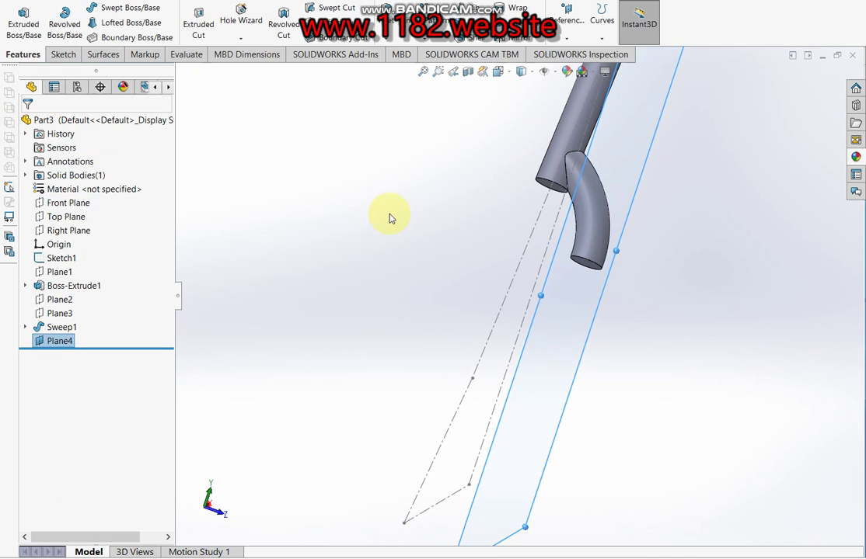
click(64, 54)
click(22, 25)
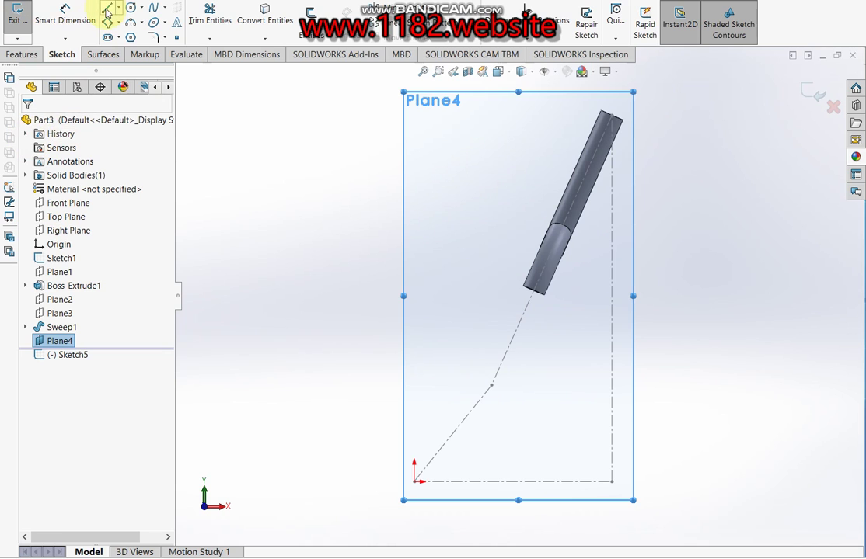
Draw two connected lines from the origin via a bend point to the tube's lower end.
click(107, 7)
click(414, 482)
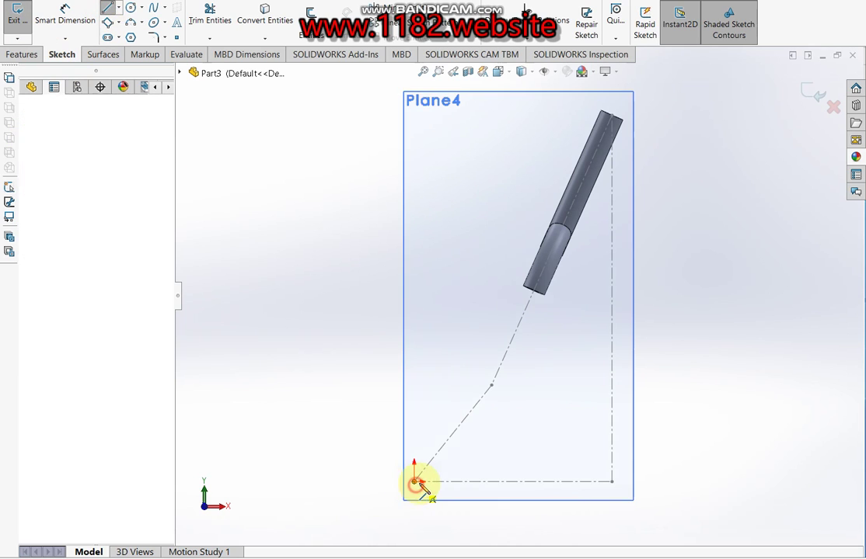
click(491, 385)
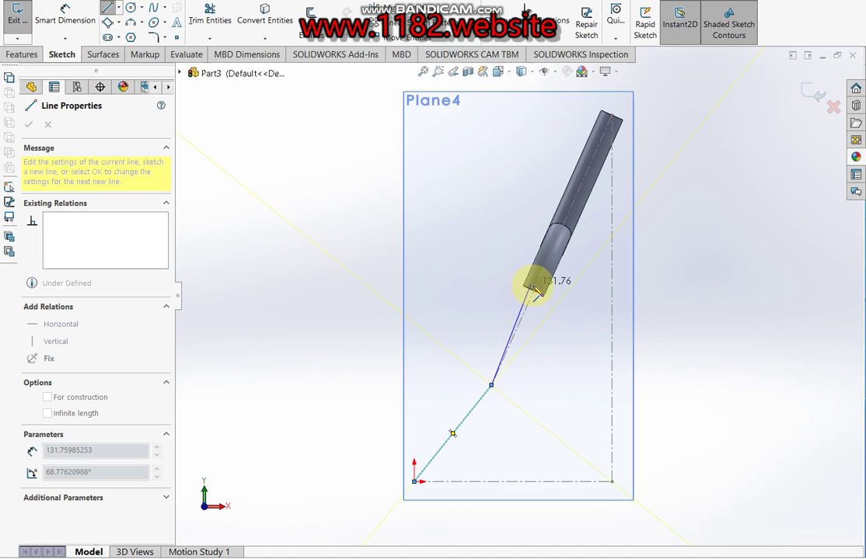
scroll(522, 292, down, 2)
scroll(516, 299, down, 2)
scroll(544, 286, down, 2)
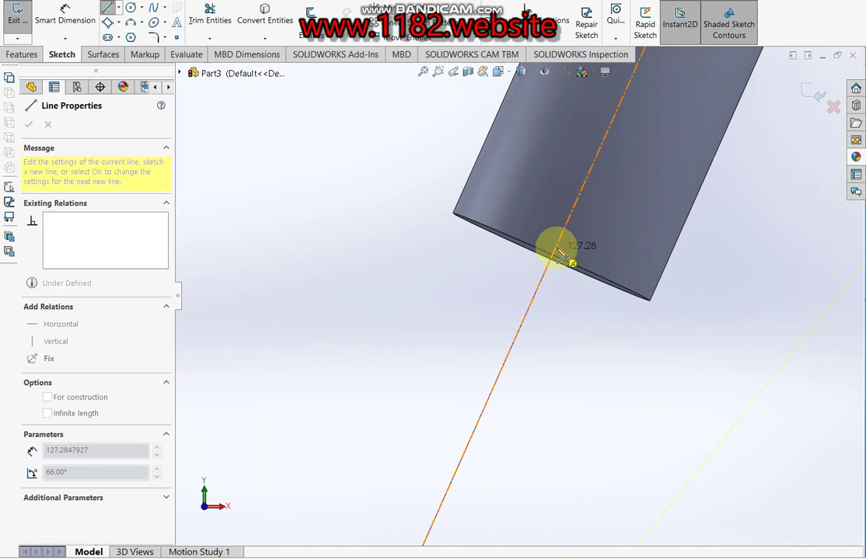
click(556, 248)
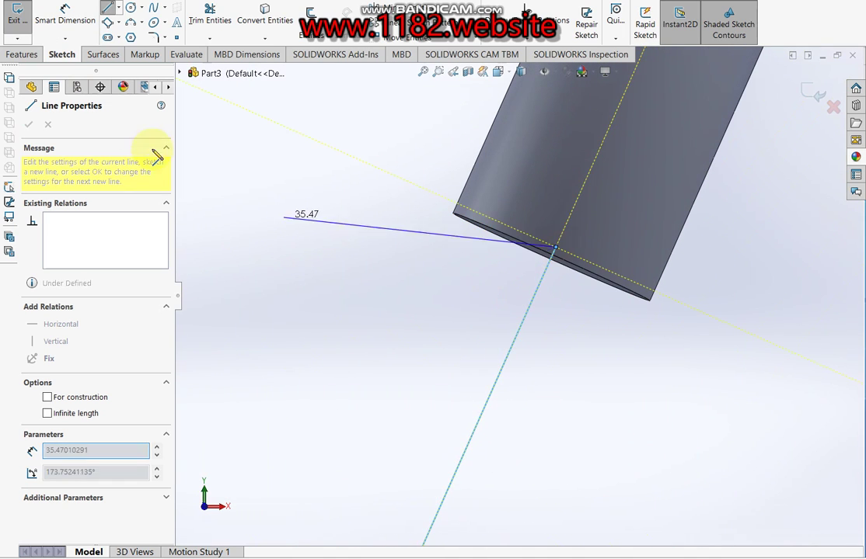
click(815, 95)
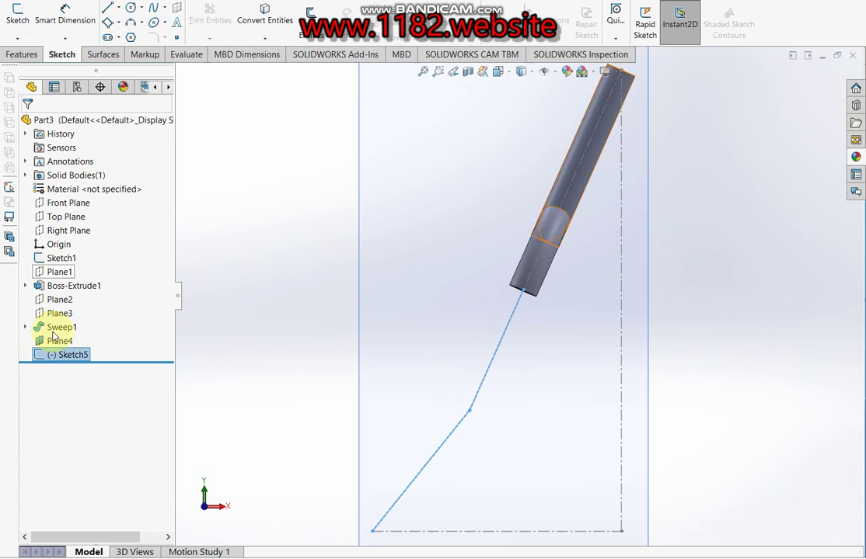
Reopen Sketch5 for editing and start a sketch fillet.
right_click(44, 353)
click(58, 312)
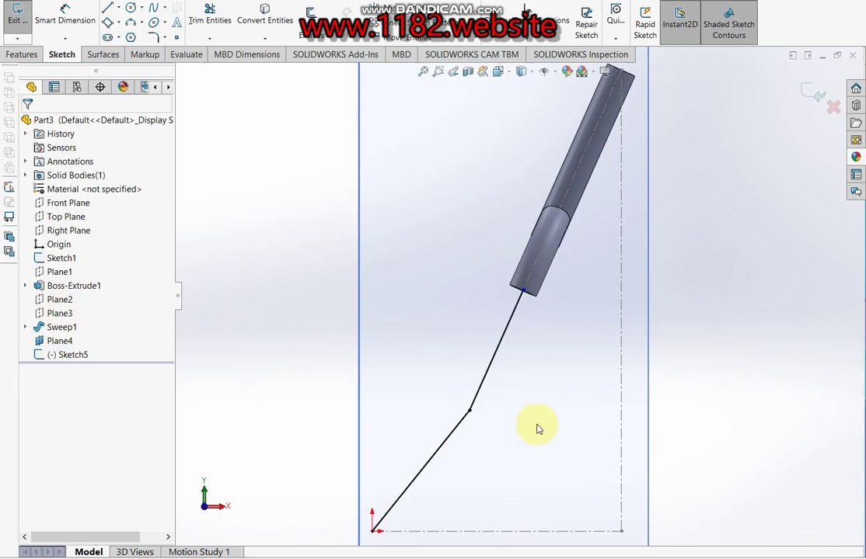
click(155, 37)
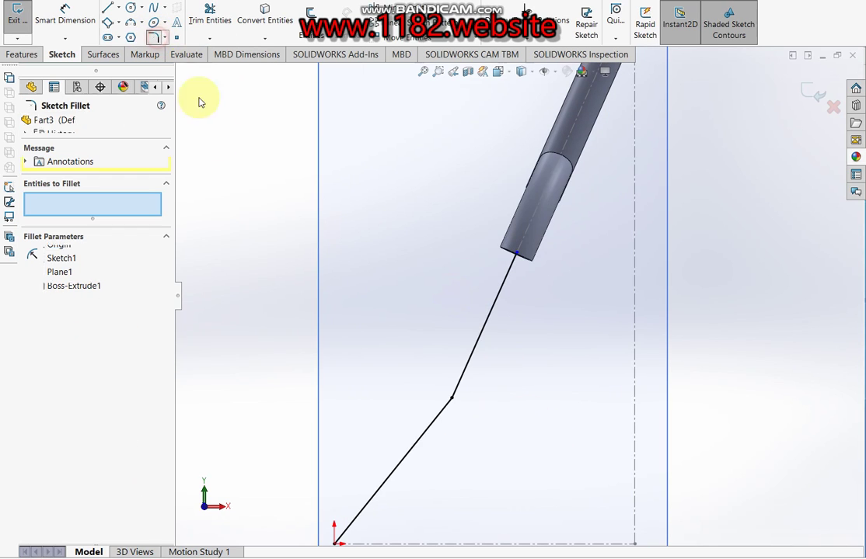
Fillet the corner between the upper and lower path lines with a 900 mm radius arc.
text(1000)
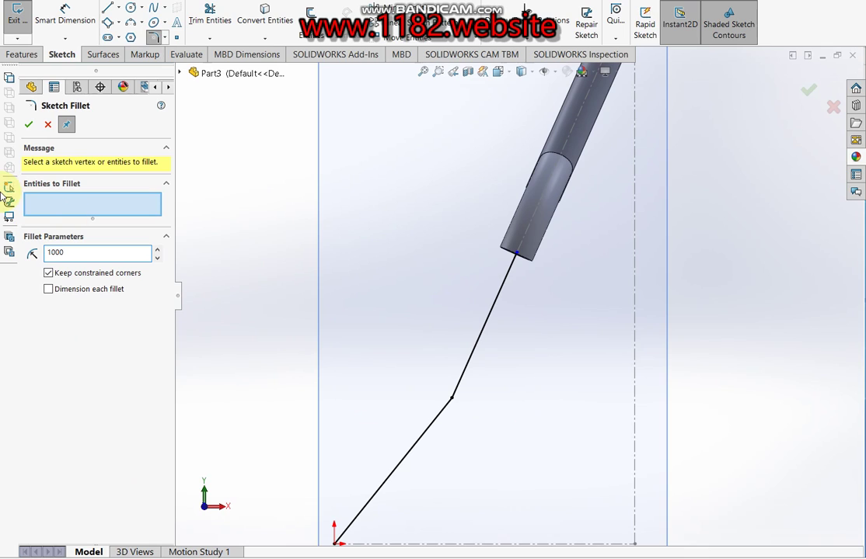
click(86, 256)
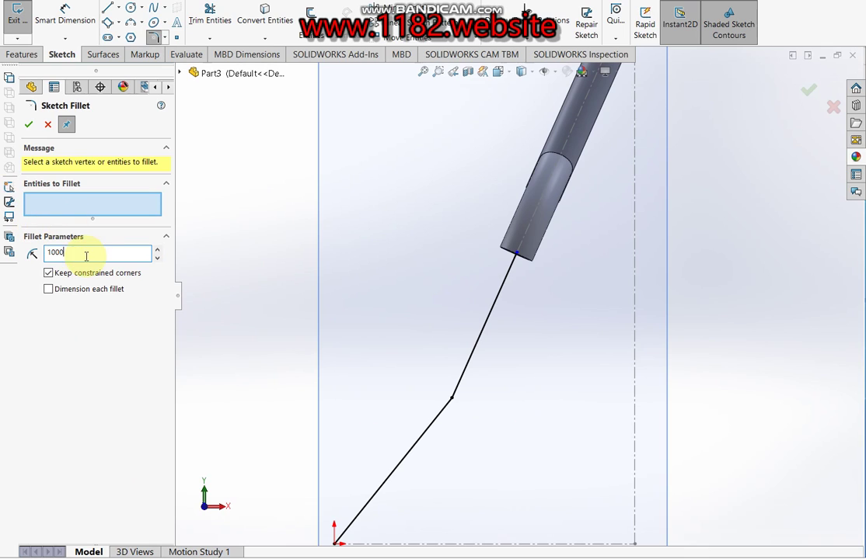
click(94, 320)
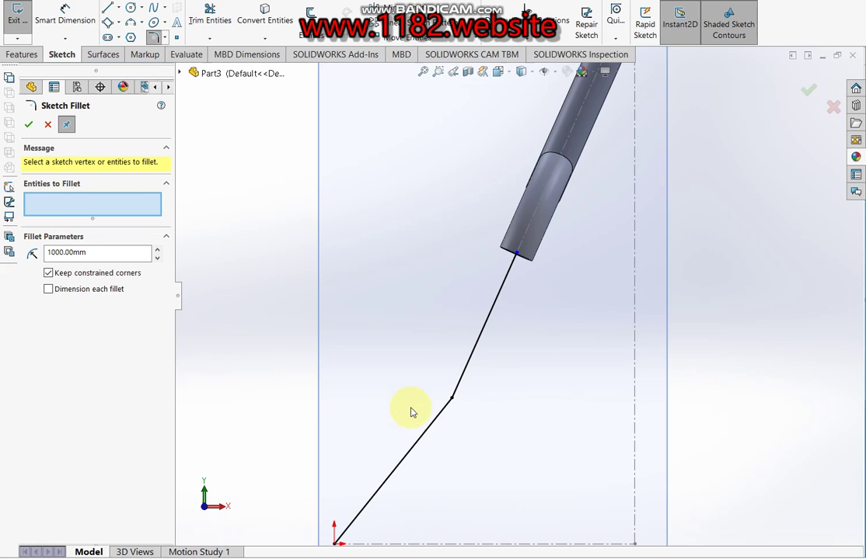
click(451, 397)
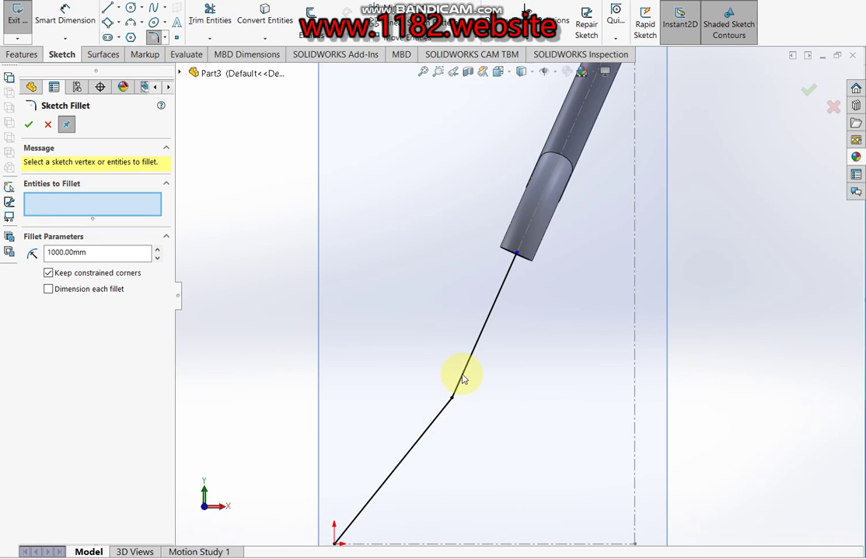
click(461, 379)
click(446, 408)
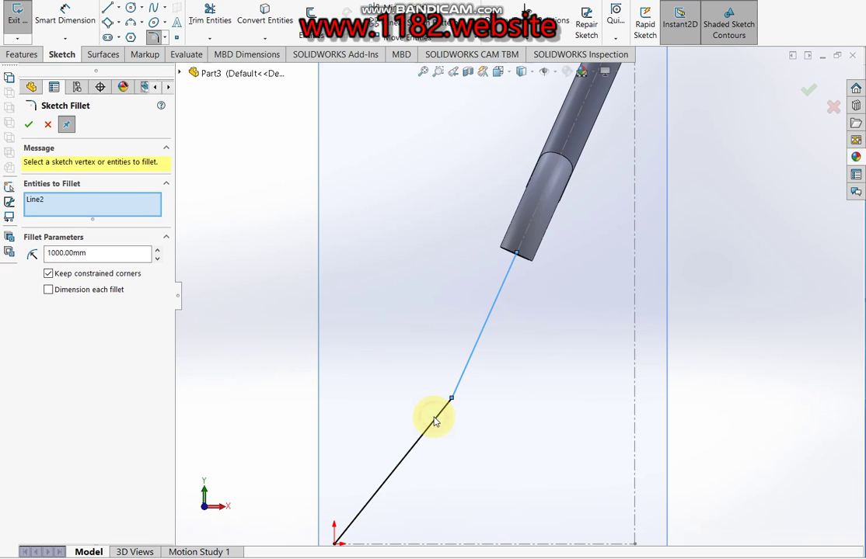
click(105, 252)
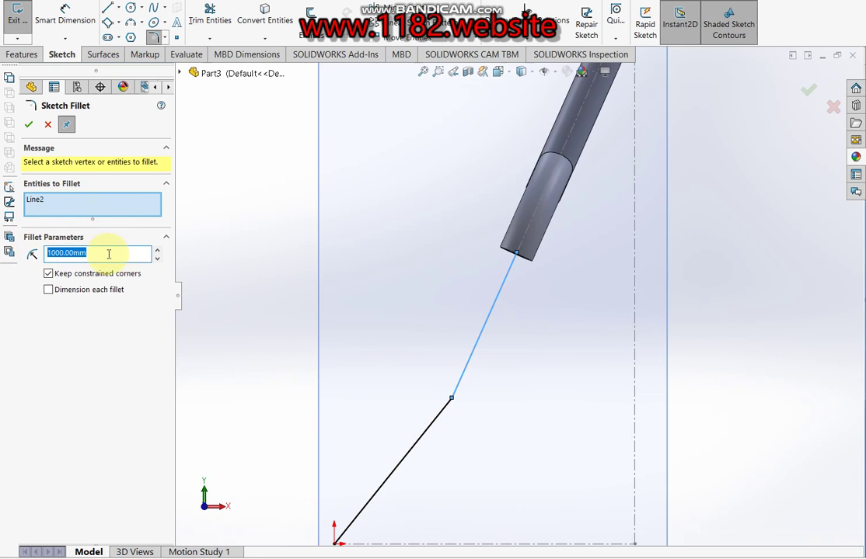
text(1)
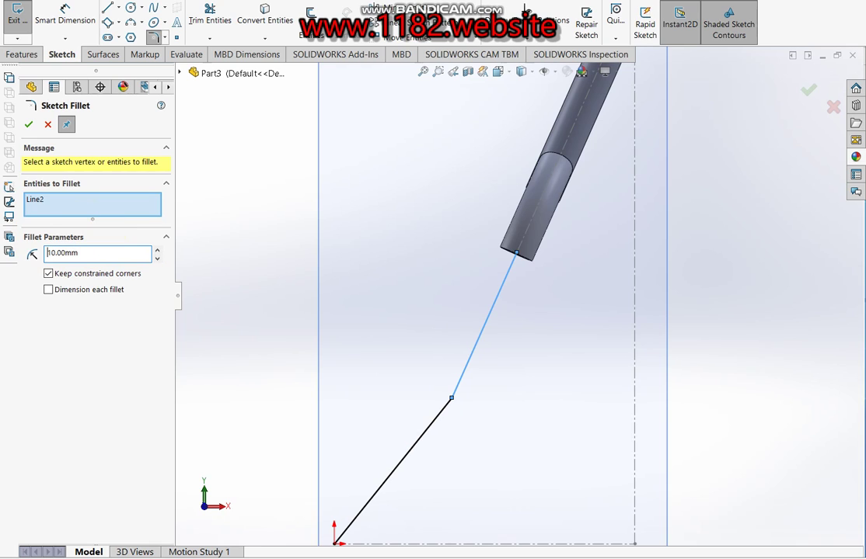
click(424, 436)
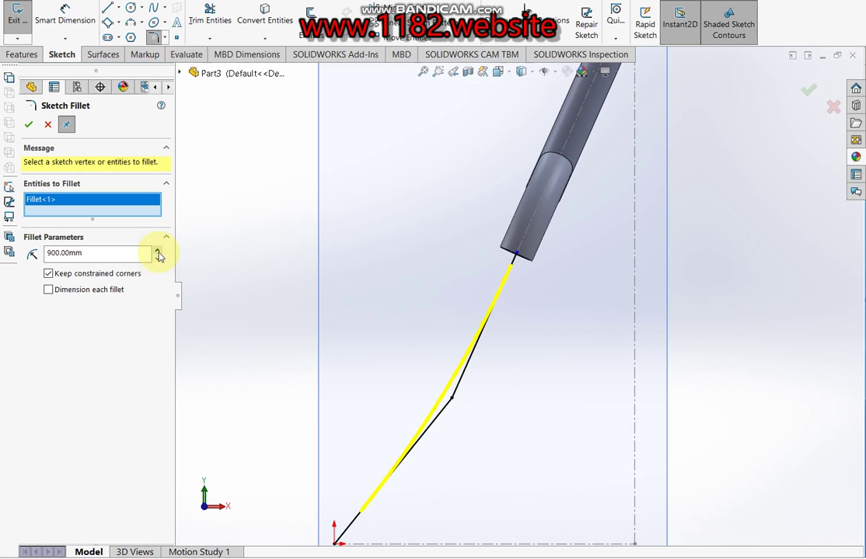
click(28, 124)
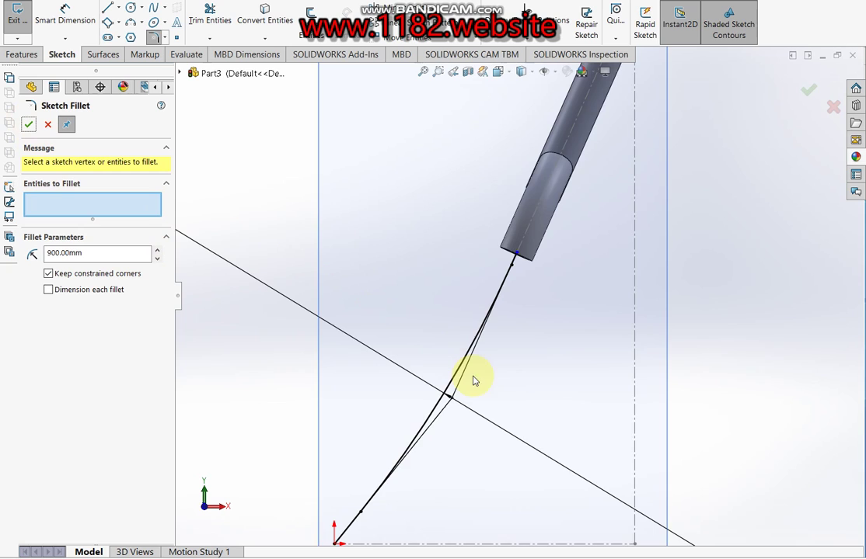
scroll(528, 334, up, 3)
click(810, 93)
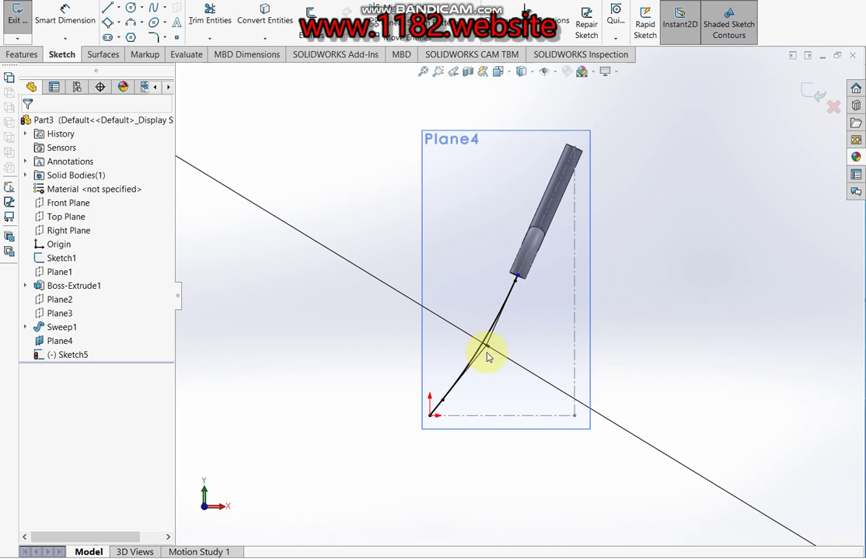
Exit the edited blade path sketch Sketch5.
mouse_move(511, 360)
middle_down()
mouse_move(580, 338)
mouse_move(499, 330)
middle_up()
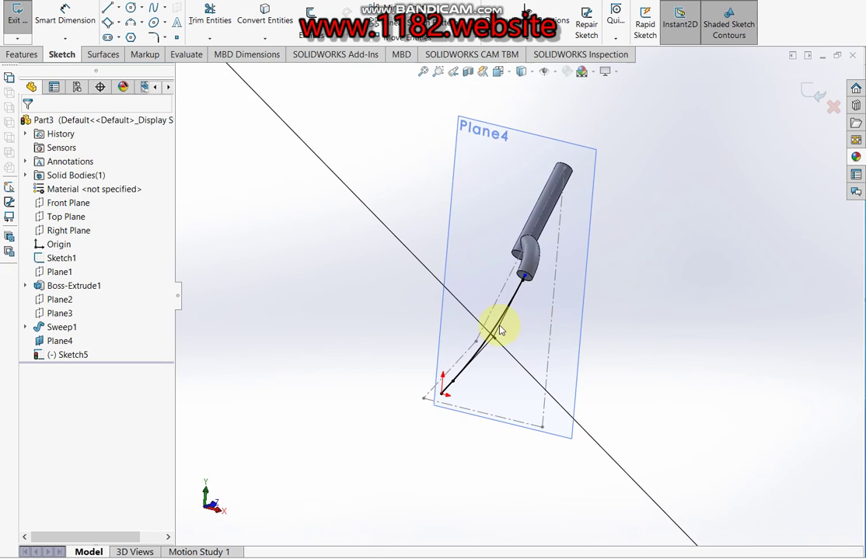
scroll(361, 357, down, 4)
scroll(738, 248, down, 2)
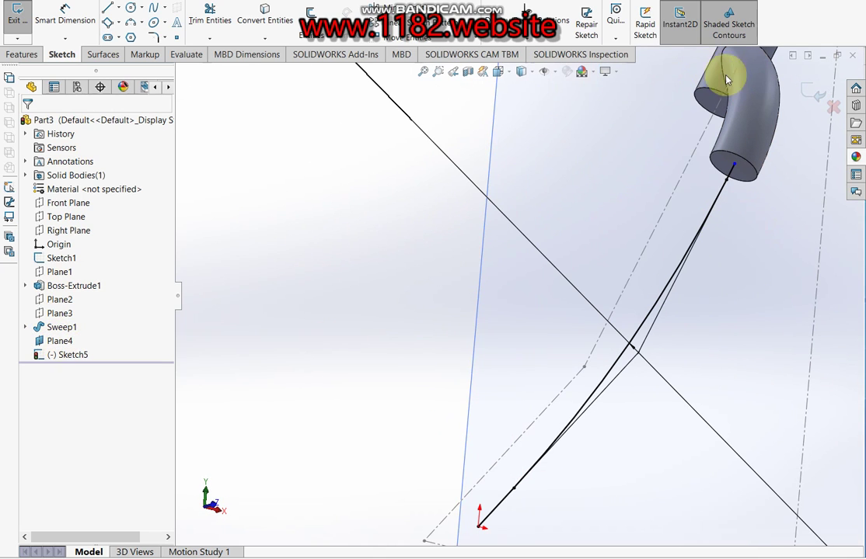
click(814, 92)
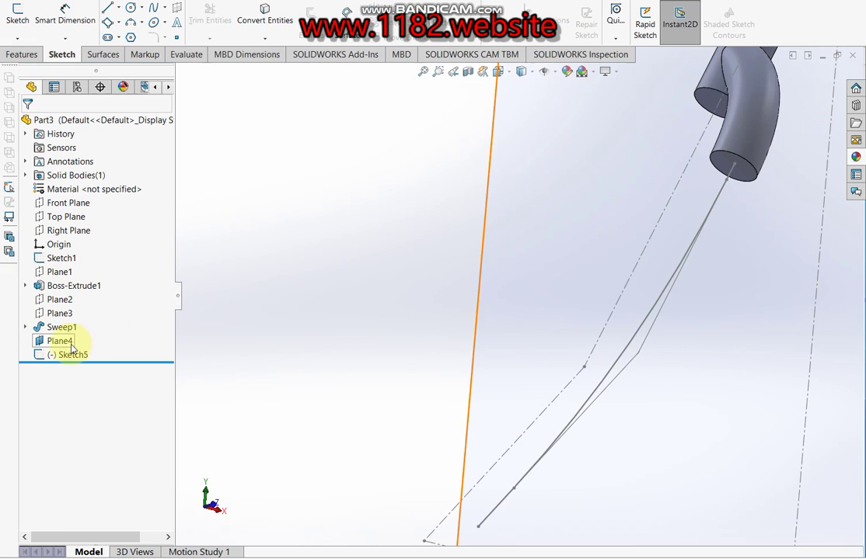
right_click(54, 339)
click(612, 212)
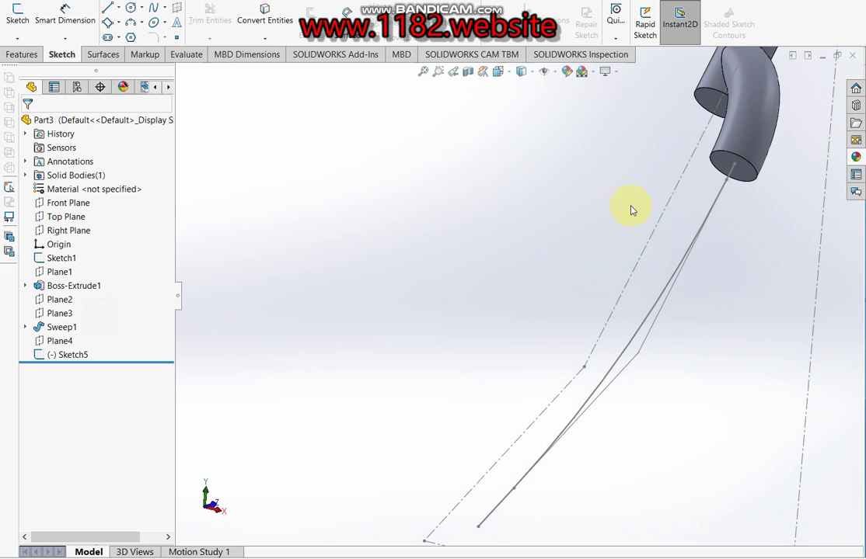
middle_drag(612, 212, 751, 179)
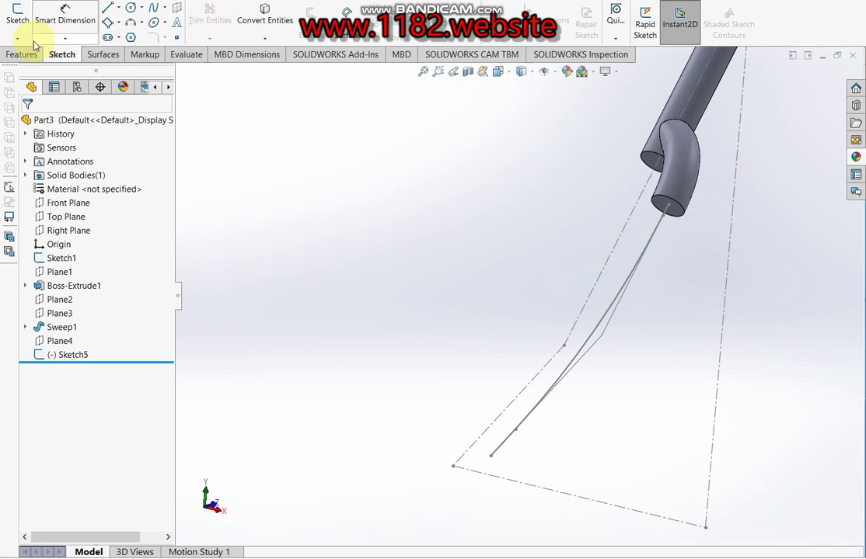
Sketch on the tube's end face and convert that face's edge into the end circle.
click(17, 17)
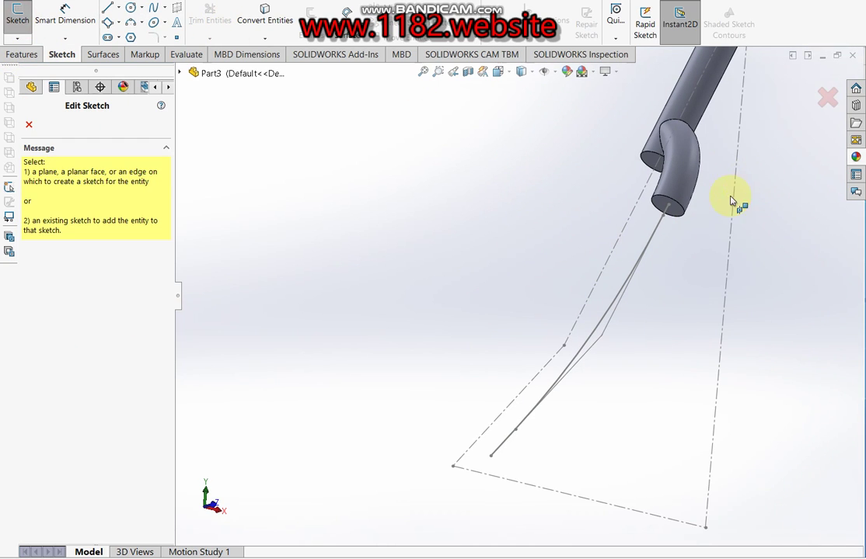
click(676, 205)
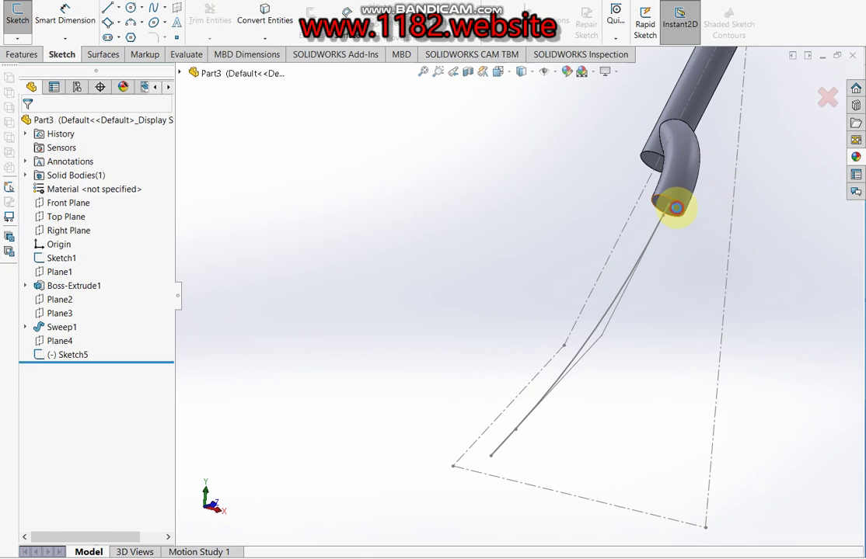
click(272, 24)
scroll(686, 218, down, 2)
scroll(613, 229, down, 1)
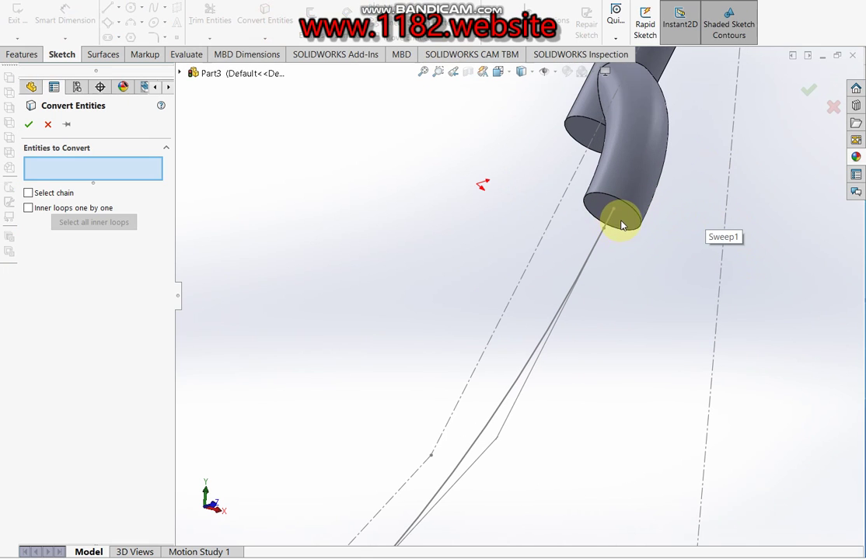
click(621, 226)
click(23, 128)
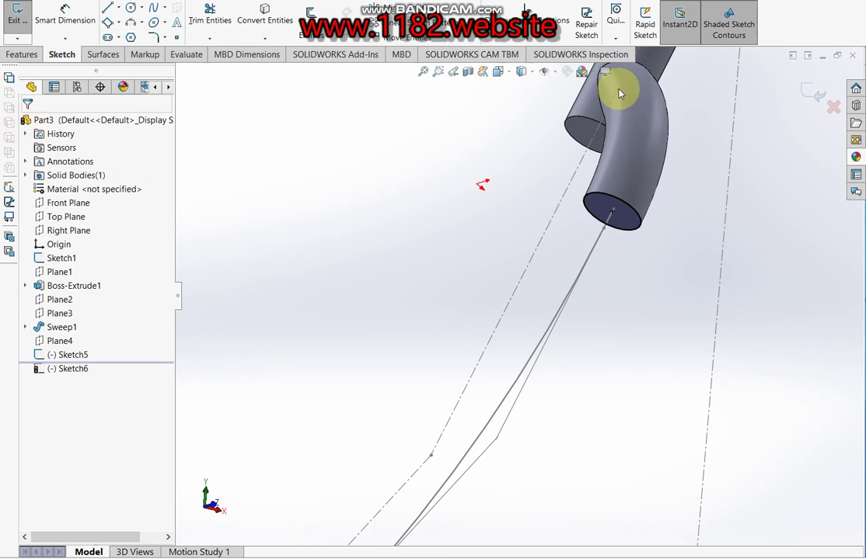
scroll(746, 272, up, 3)
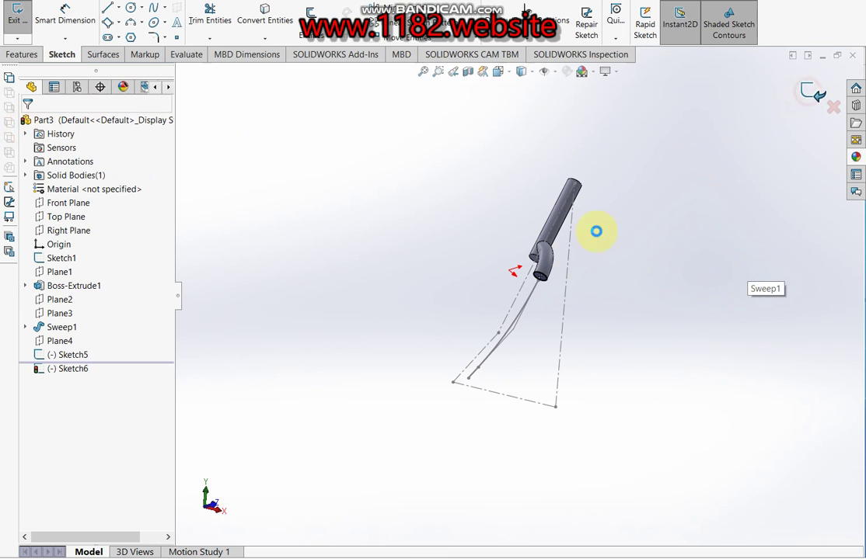
scroll(575, 264, down, 2)
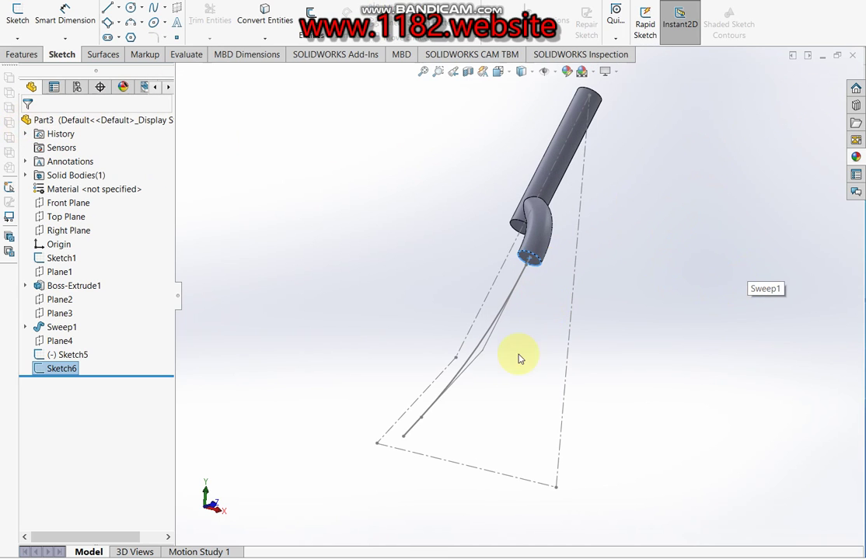
click(216, 187)
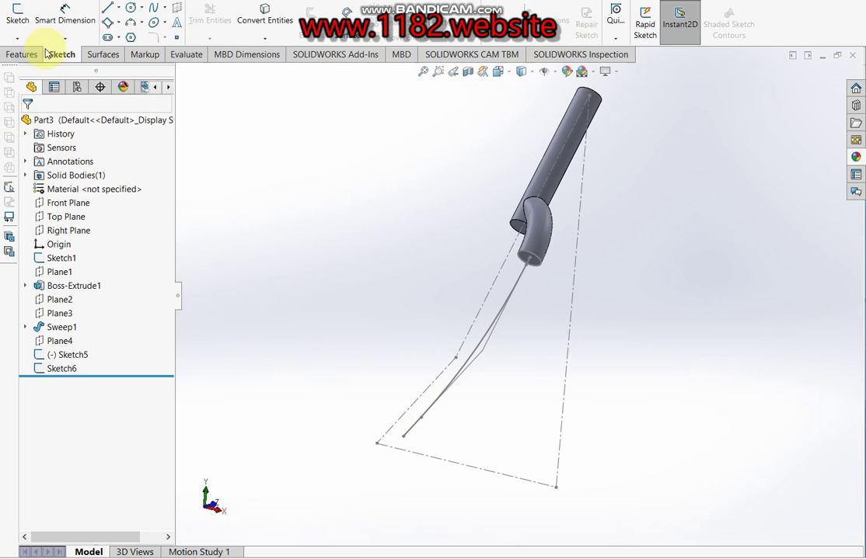
click(23, 56)
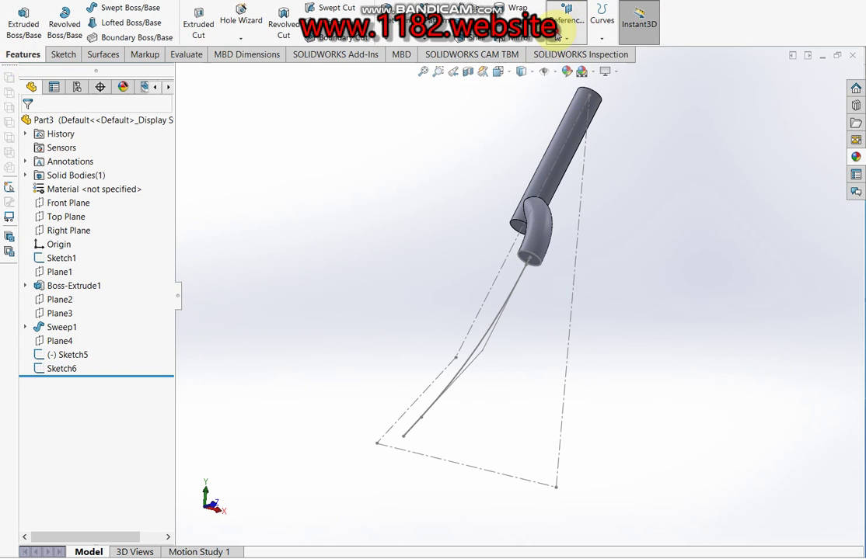
Create Plane5 perpendicular to the path's lower line at its end point.
click(566, 33)
scroll(466, 404, down, 3)
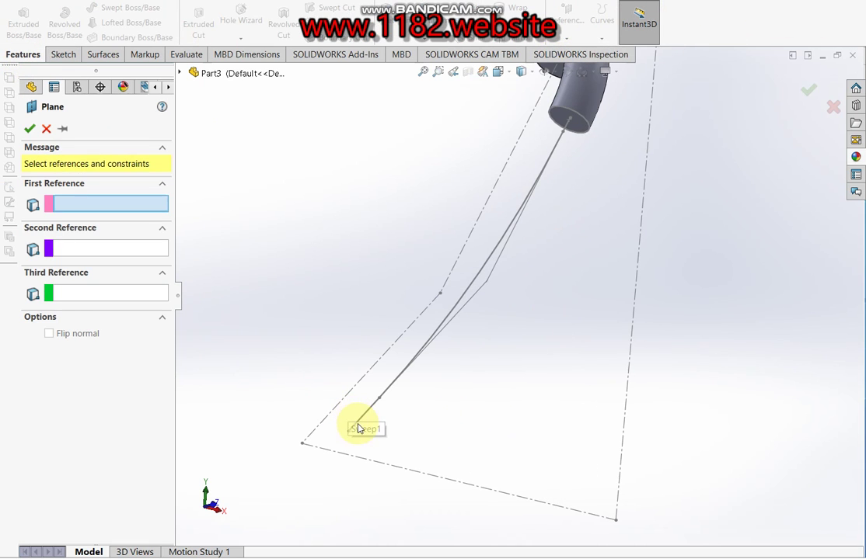
click(362, 423)
click(349, 432)
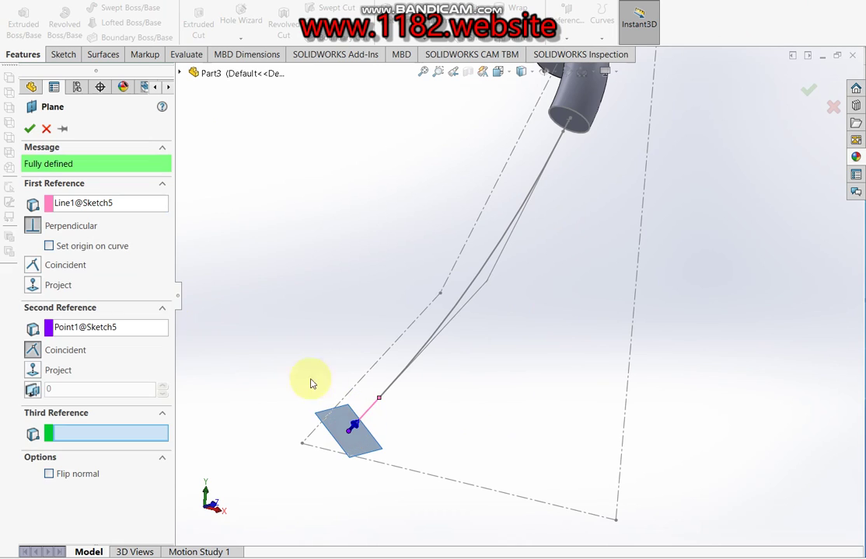
click(29, 128)
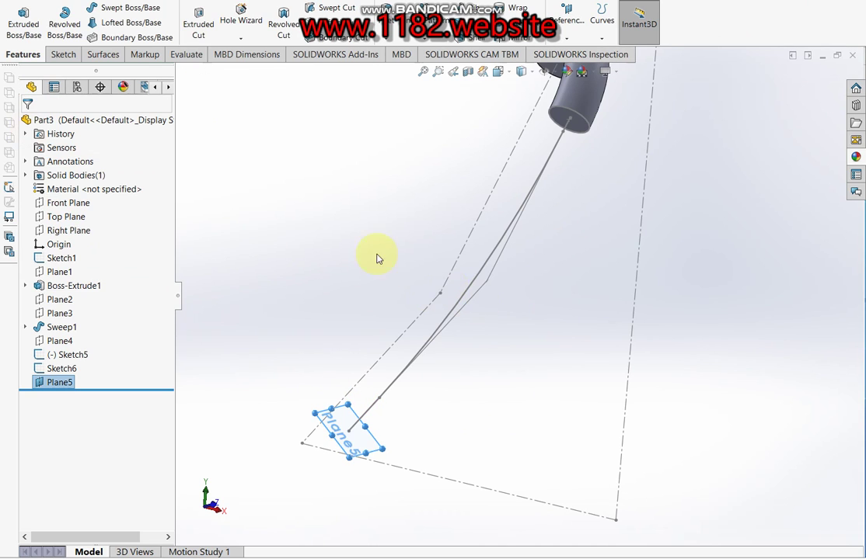
Sketch an 18 mm diameter circle on Plane5 centred on the path's end point.
click(62, 55)
click(17, 17)
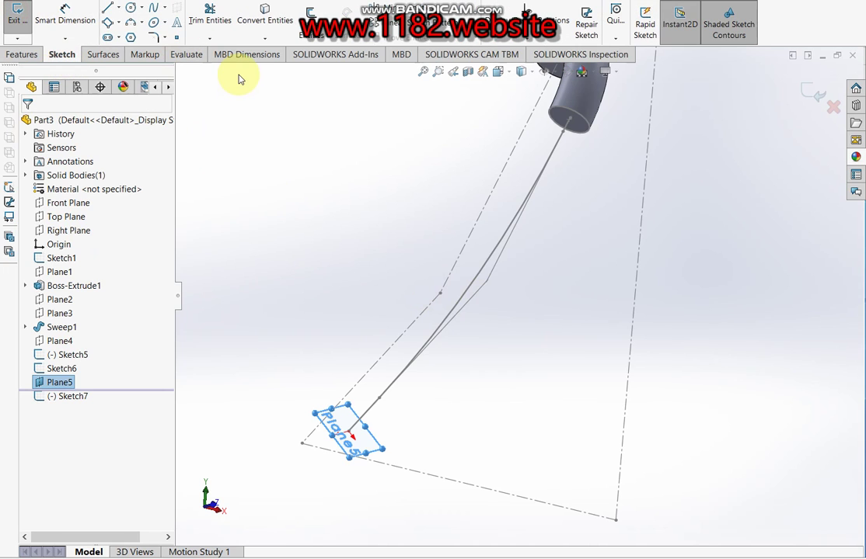
click(130, 10)
click(566, 322)
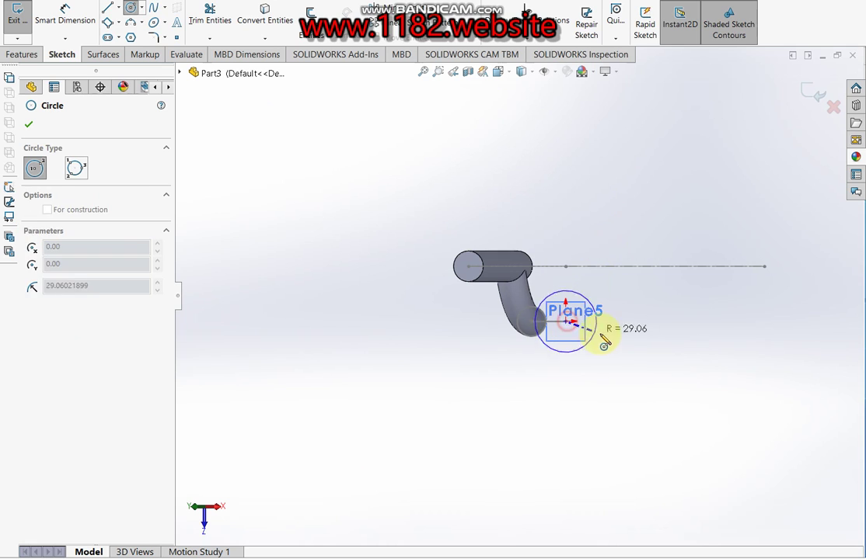
click(611, 340)
click(68, 31)
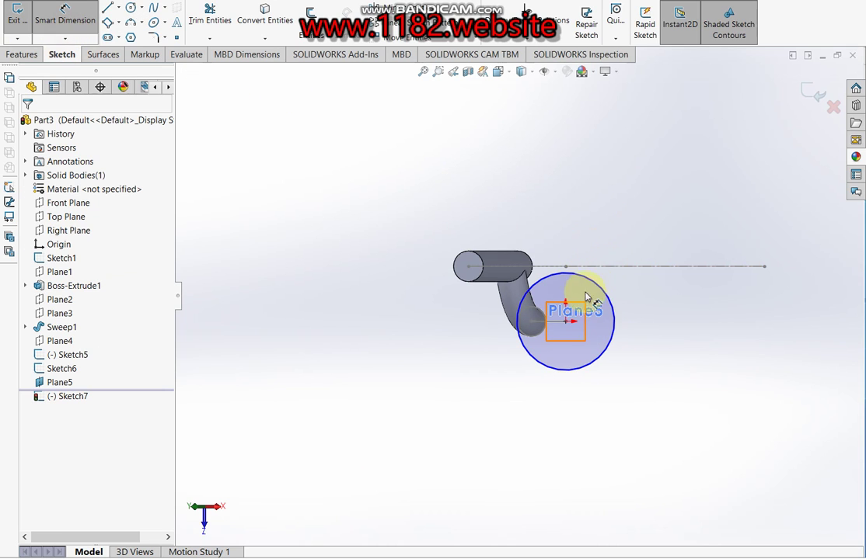
click(611, 313)
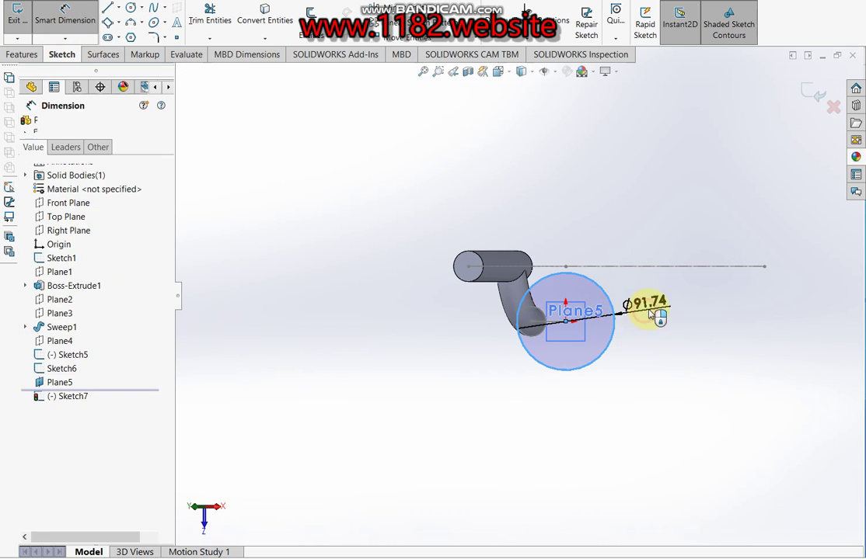
click(645, 306)
text(19)
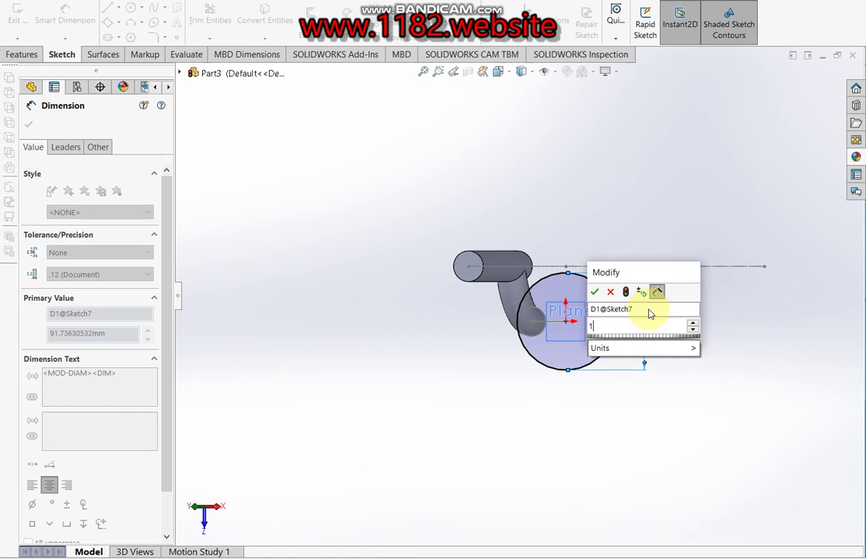
key(Return)
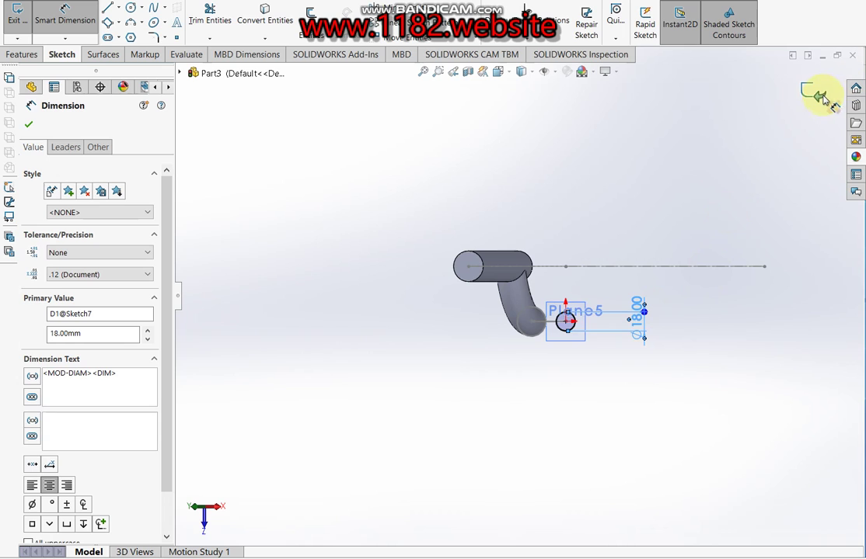
click(812, 92)
mouse_move(638, 267)
middle_down()
mouse_move(565, 313)
mouse_move(606, 295)
middle_up()
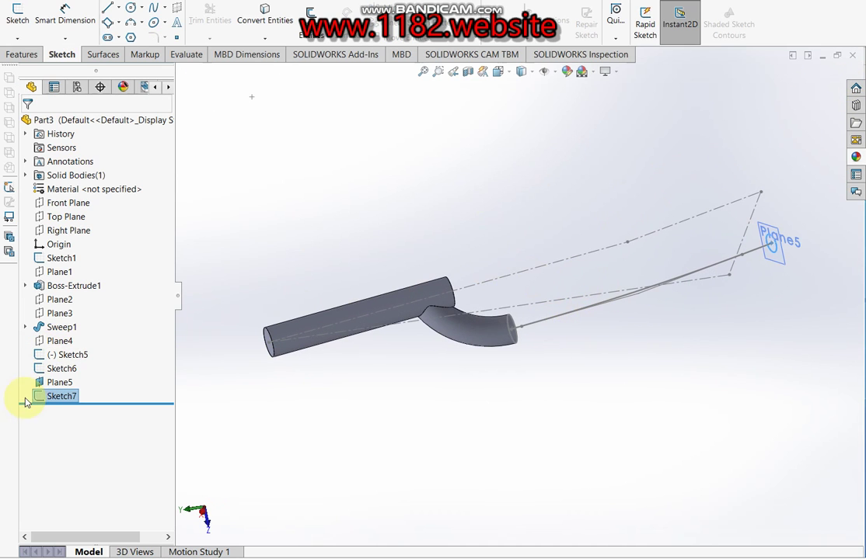
ctrl+click(69, 367)
Loft from the tube-end circle to the 18 mm circle along Sketch5, aligning connectors to remove twist.
ctrl+click(70, 355)
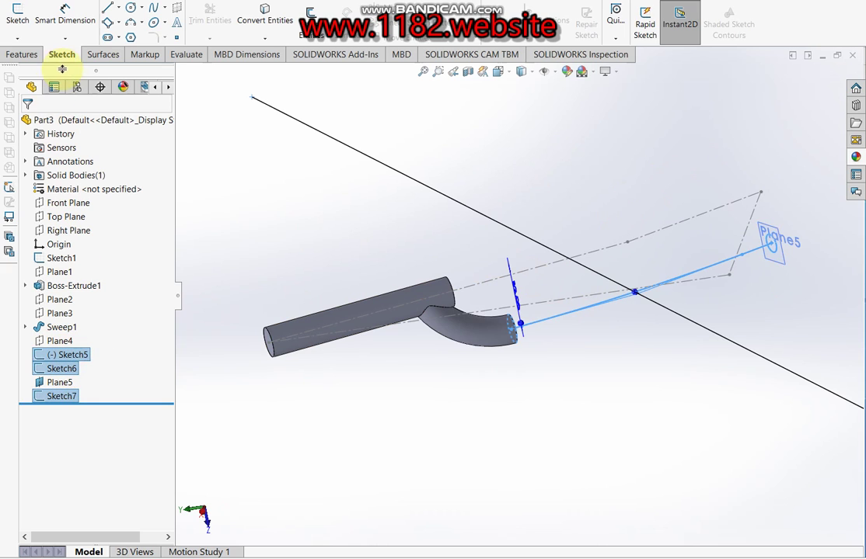
click(23, 55)
click(130, 23)
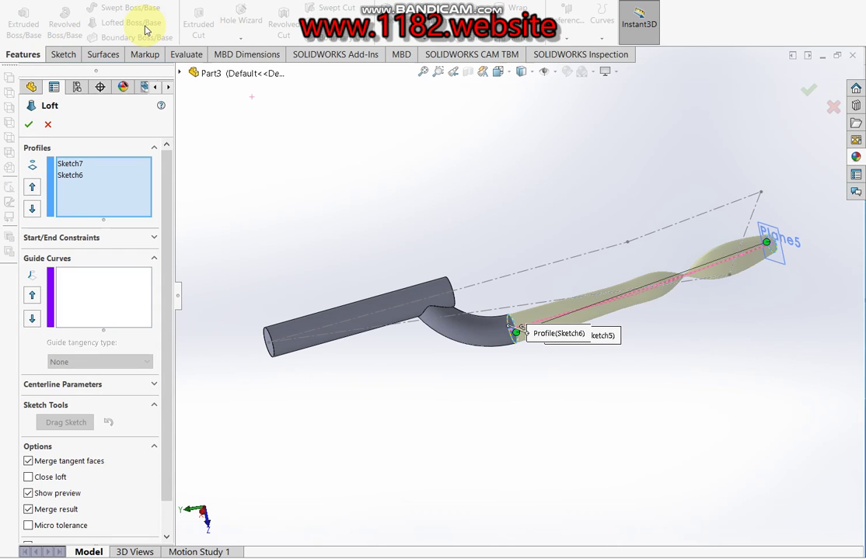
scroll(714, 290, down, 2)
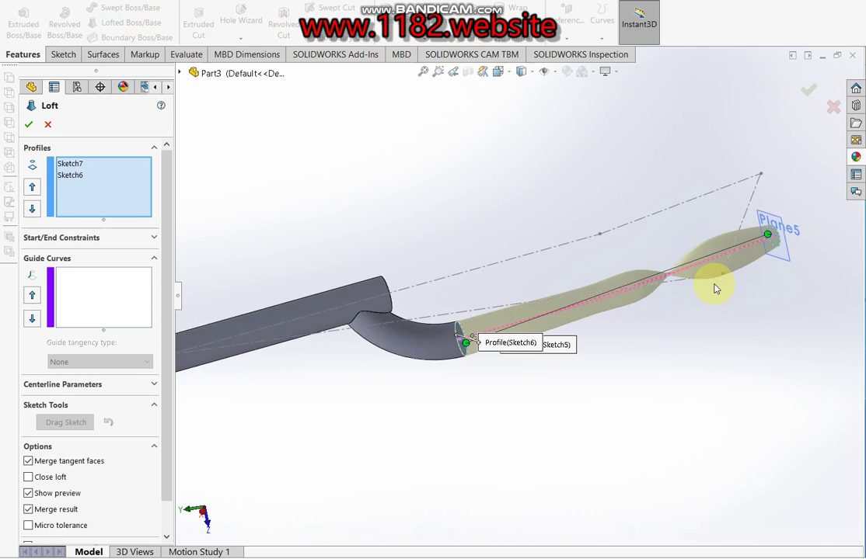
scroll(734, 235, down, 2)
drag(772, 203, 782, 263)
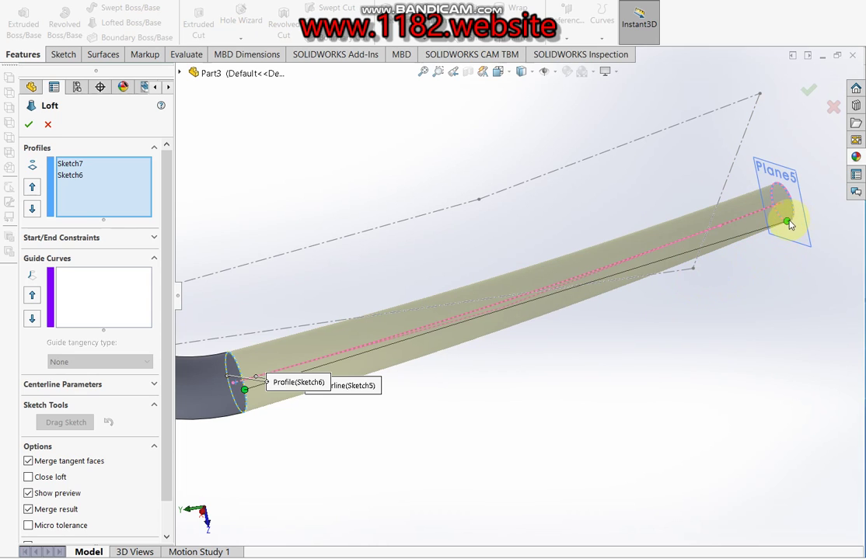
scroll(739, 244, up, 5)
mouse_move(699, 255)
middle_down()
mouse_move(619, 309)
mouse_move(558, 446)
mouse_move(622, 414)
mouse_move(641, 353)
mouse_move(641, 363)
middle_up()
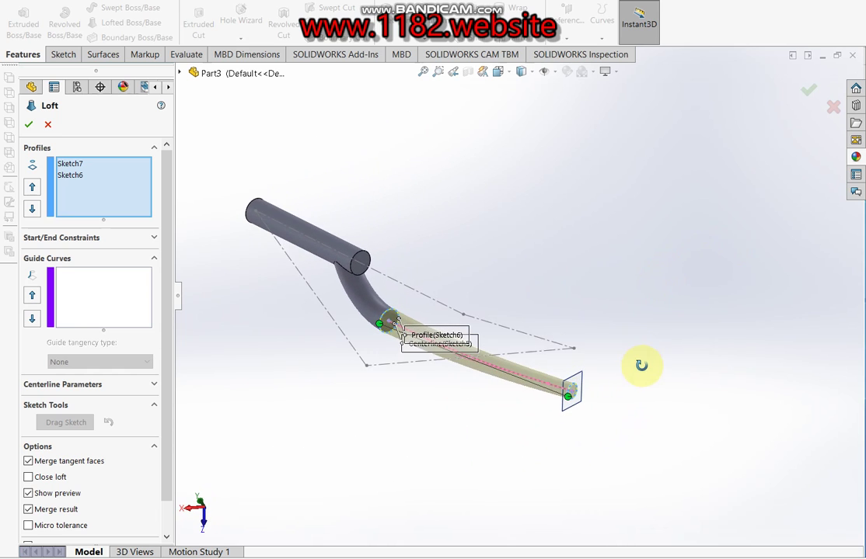
scroll(519, 389, down, 3)
scroll(519, 389, down, 2)
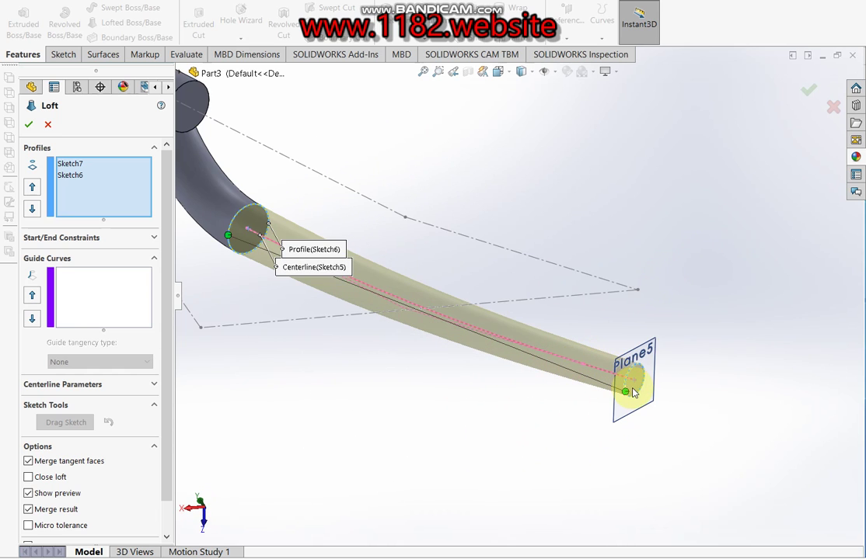
mouse_move(626, 392)
mouse_down()
mouse_move(650, 402)
mouse_move(626, 384)
mouse_up()
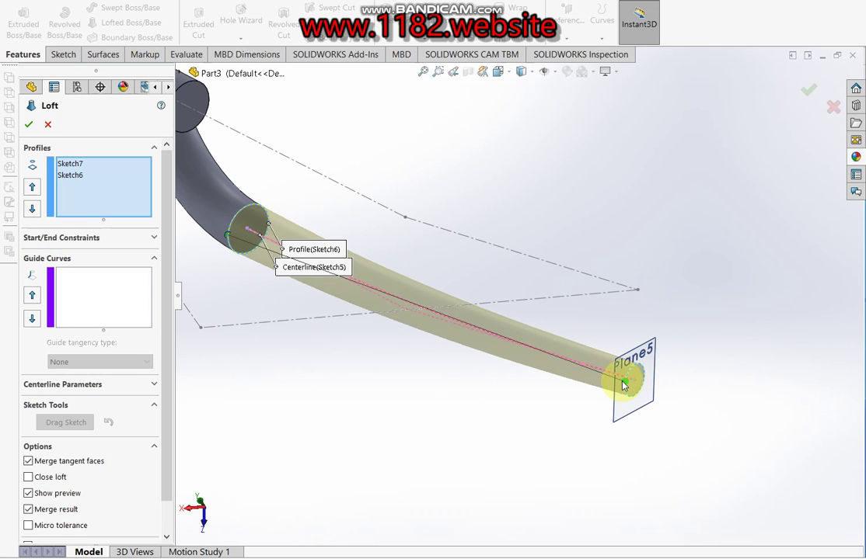
click(807, 87)
mouse_move(655, 272)
middle_down()
mouse_move(410, 342)
mouse_move(351, 249)
mouse_move(387, 220)
mouse_move(398, 287)
mouse_move(363, 239)
mouse_move(369, 263)
mouse_move(343, 326)
middle_up()
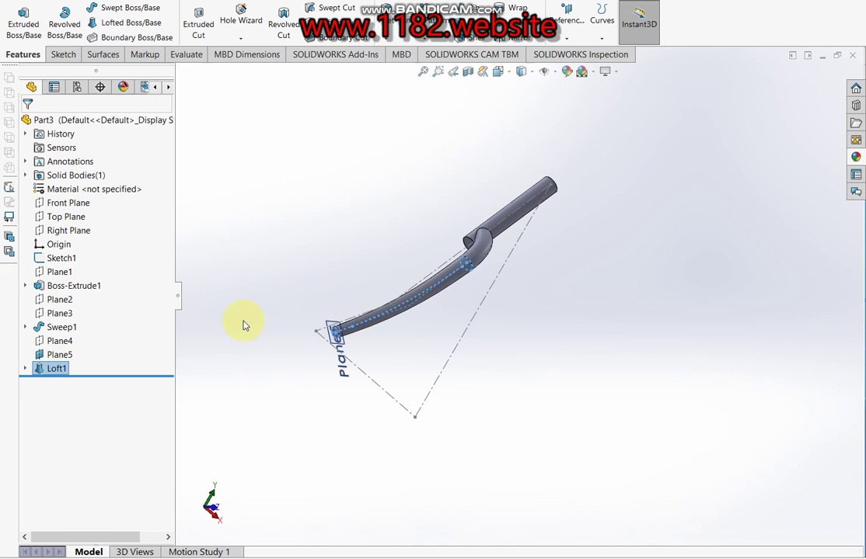
Suppress the Loft1 blade and then unsuppress it.
right_click(52, 375)
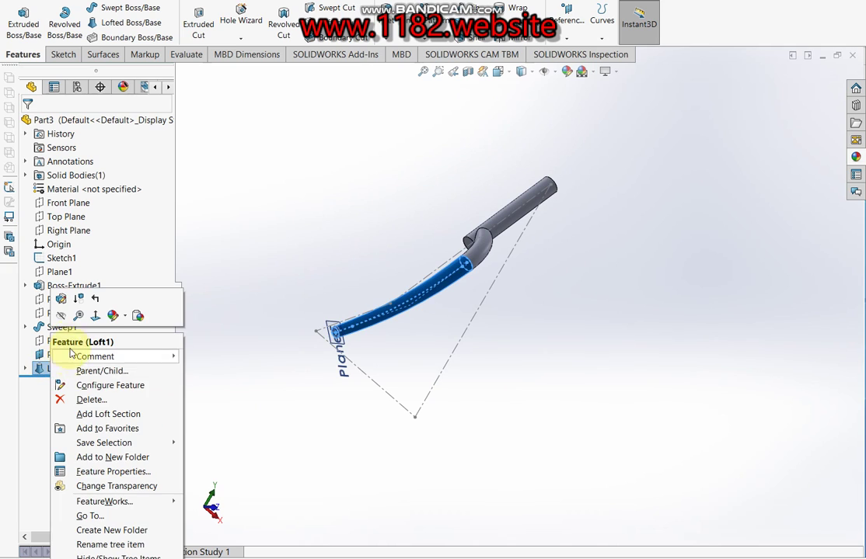
click(65, 315)
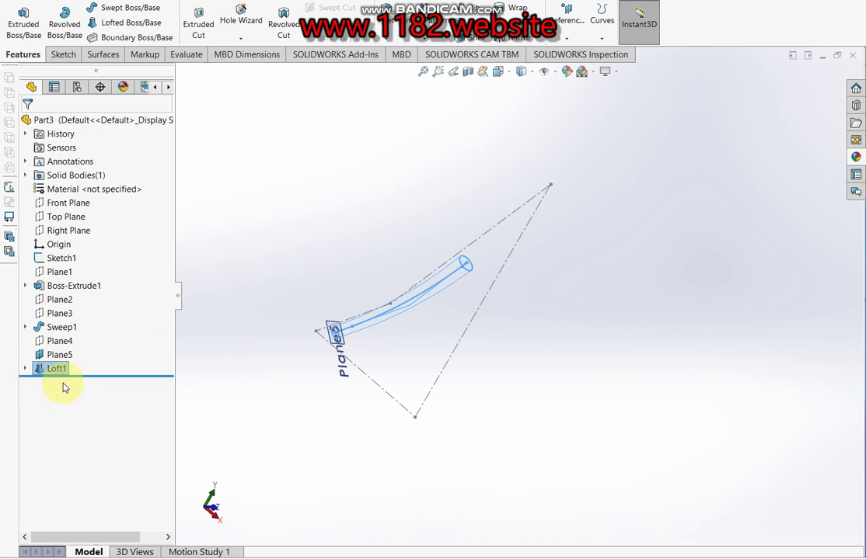
right_click(52, 369)
click(65, 316)
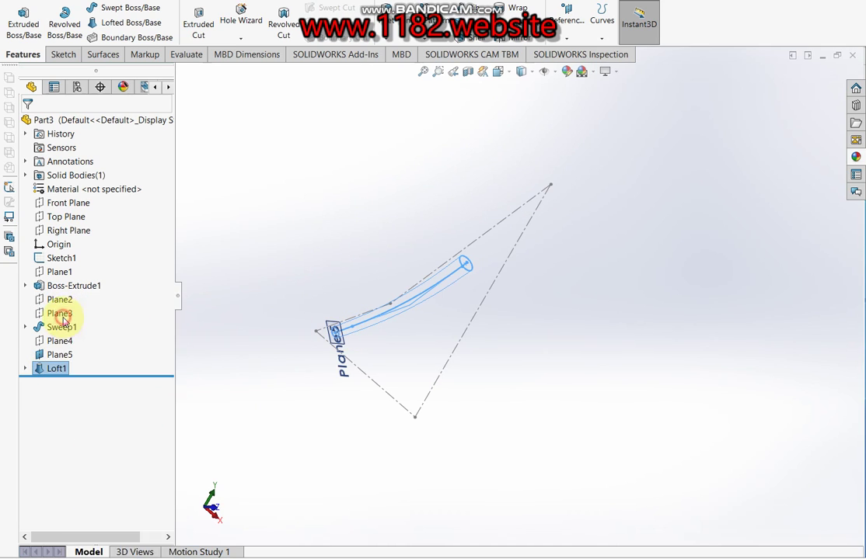
Hide Plane5 and orbit the fork to a steeper view.
right_click(52, 355)
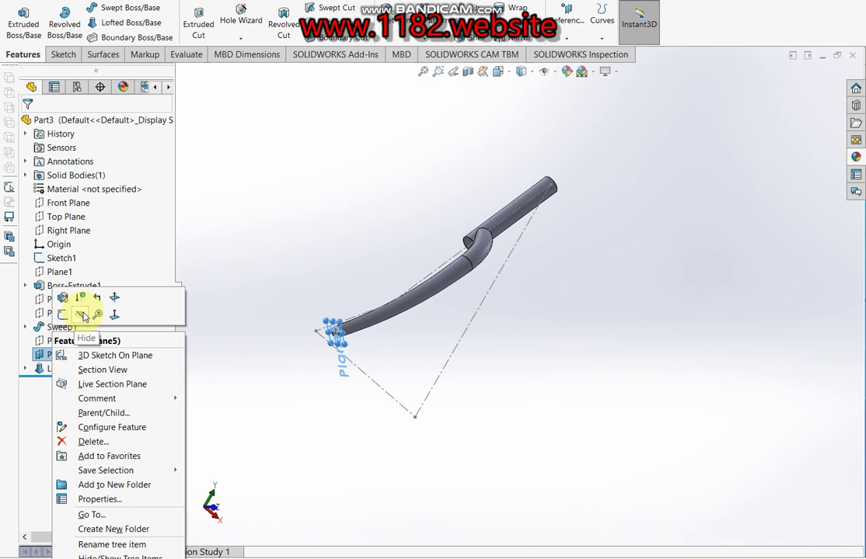
click(83, 317)
mouse_move(341, 278)
middle_down()
mouse_move(419, 318)
mouse_move(437, 272)
mouse_move(483, 242)
mouse_move(425, 324)
middle_up()
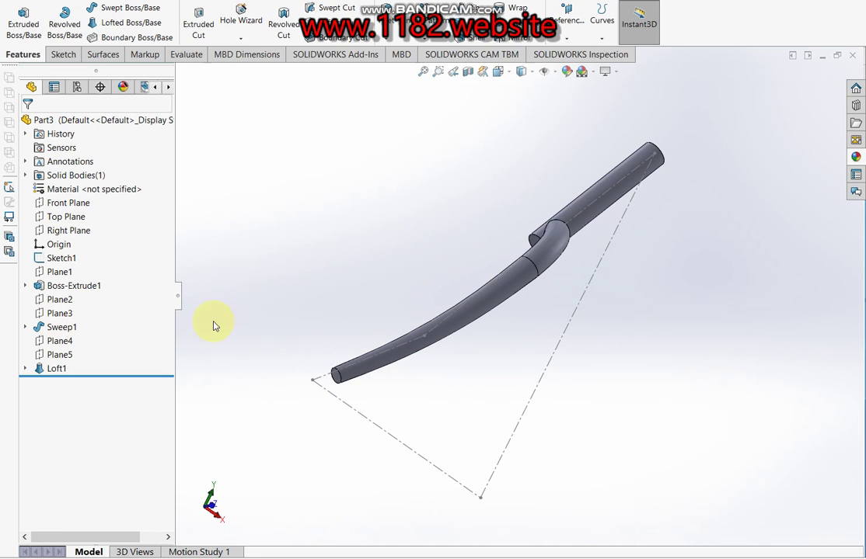
middle_drag(511, 293, 535, 353)
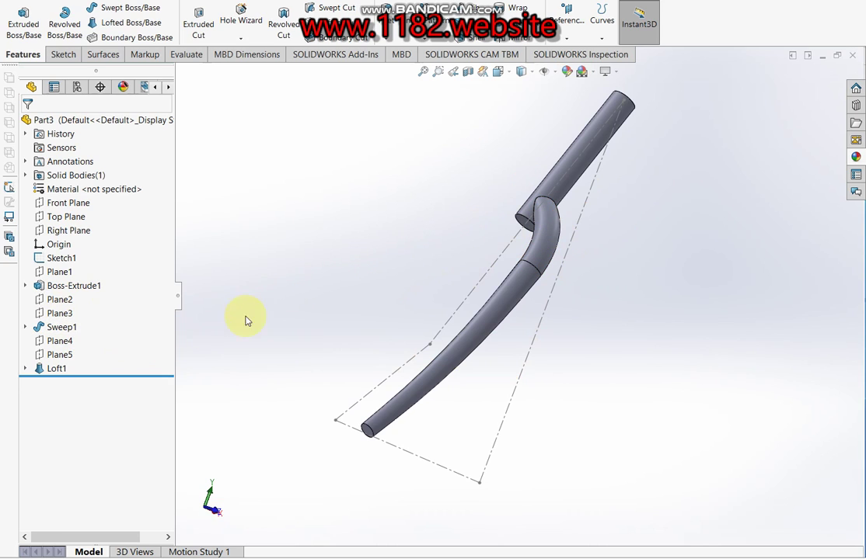
scroll(388, 334, down, 2)
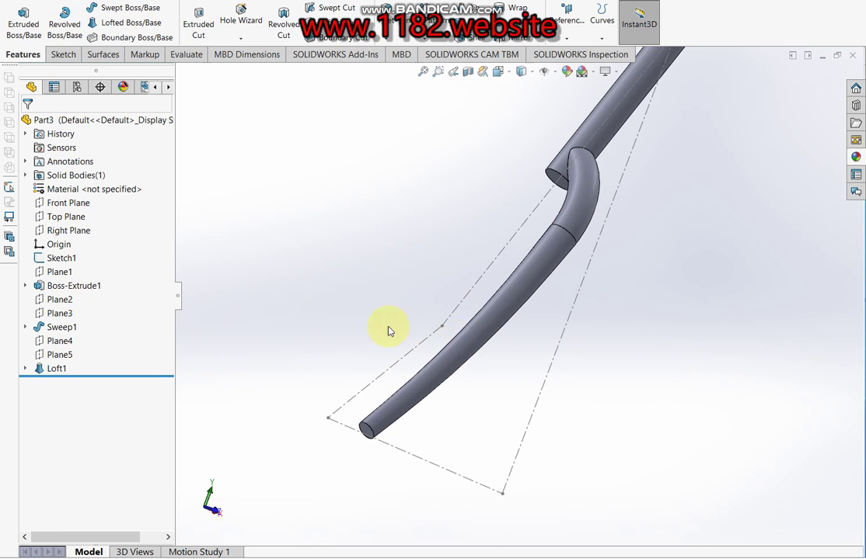
click(58, 368)
Mirror Loft1 and Sweep1 about the Front Plane, creating Mirror1.
ctrl+click(55, 327)
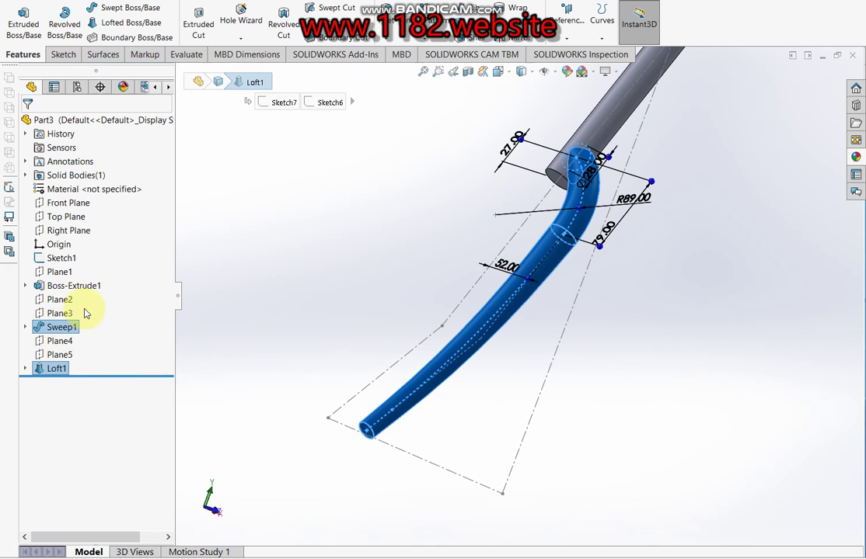
click(566, 14)
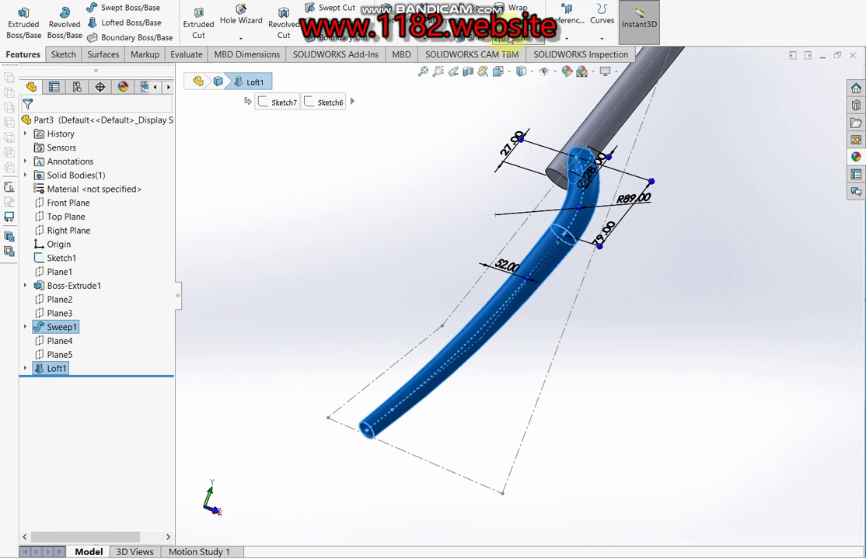
click(509, 38)
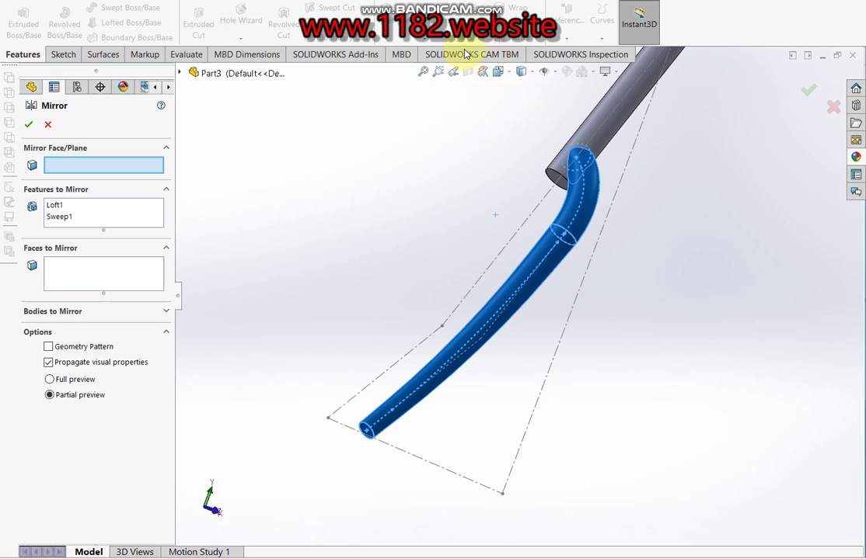
click(181, 73)
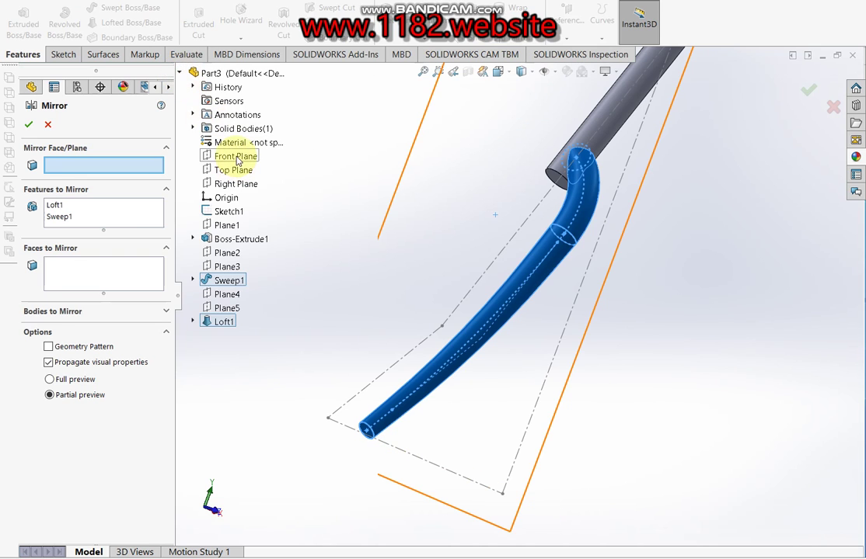
click(238, 158)
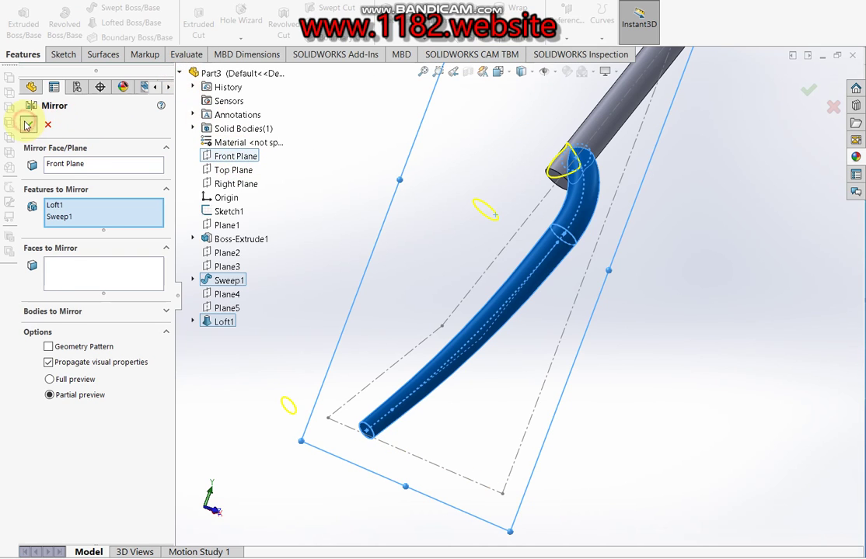
click(27, 125)
scroll(508, 221, up, 5)
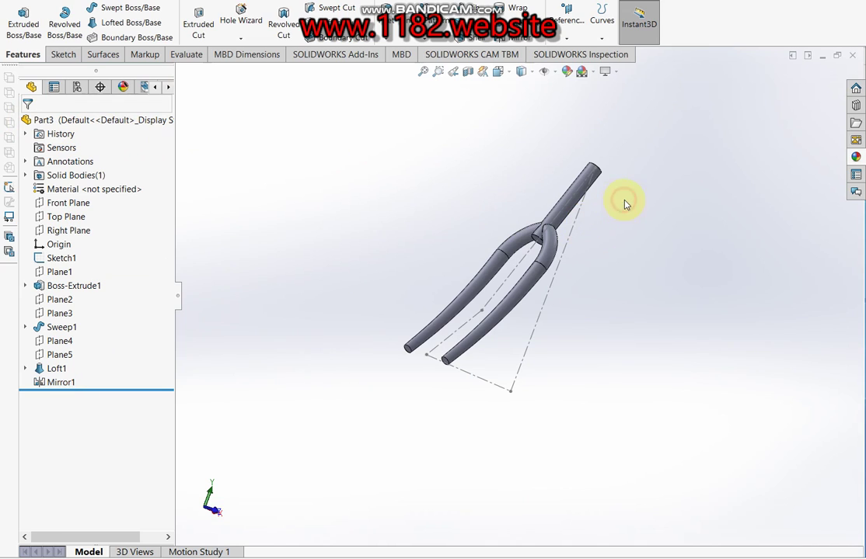
scroll(624, 203, down, 3)
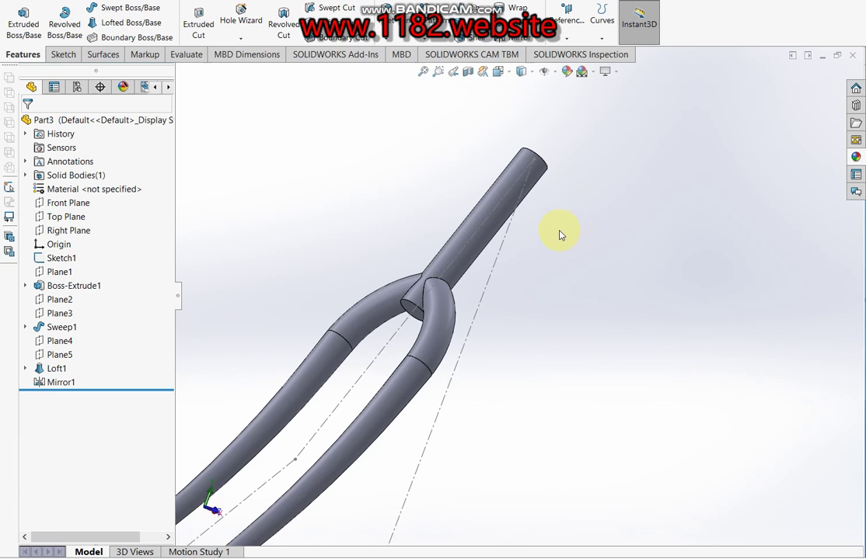
Shell the fork with 2.00 mm walls, removing the junction and outer steerer end faces.
click(459, 39)
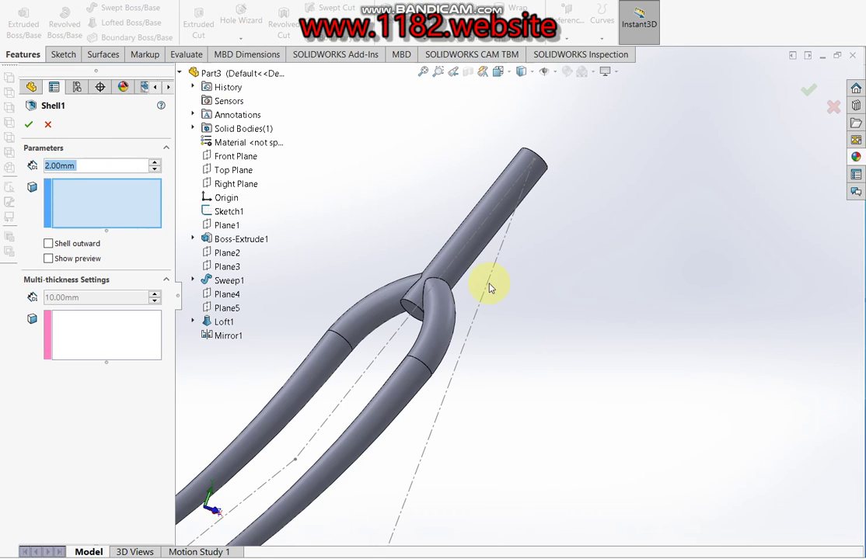
scroll(404, 318, down, 3)
click(374, 330)
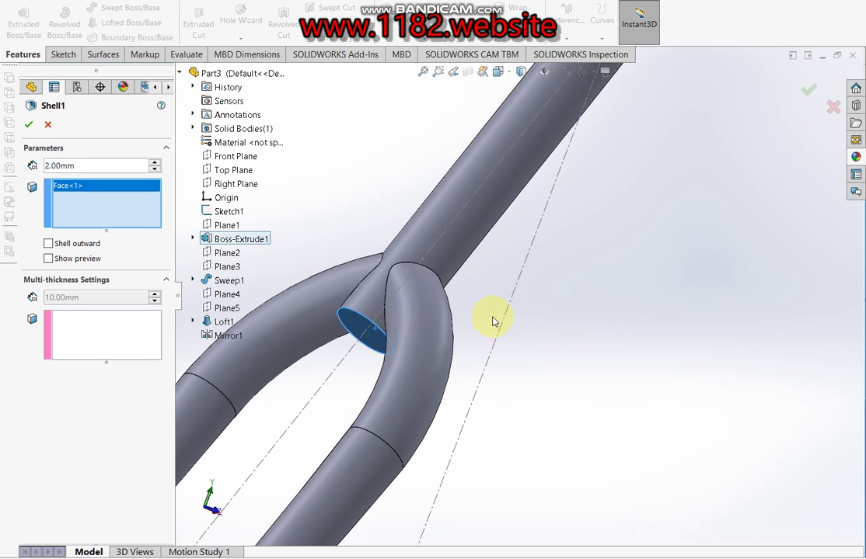
scroll(492, 322, up, 3)
middle_drag(554, 303, 426, 495)
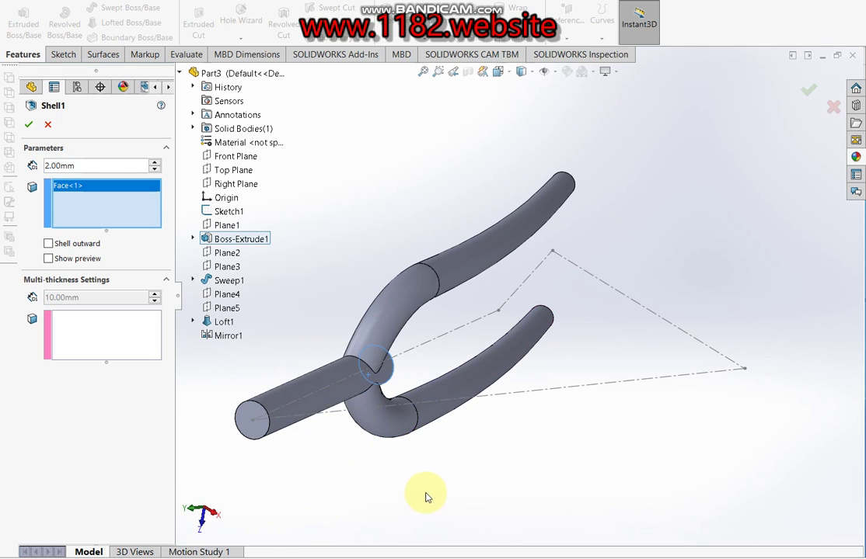
click(260, 413)
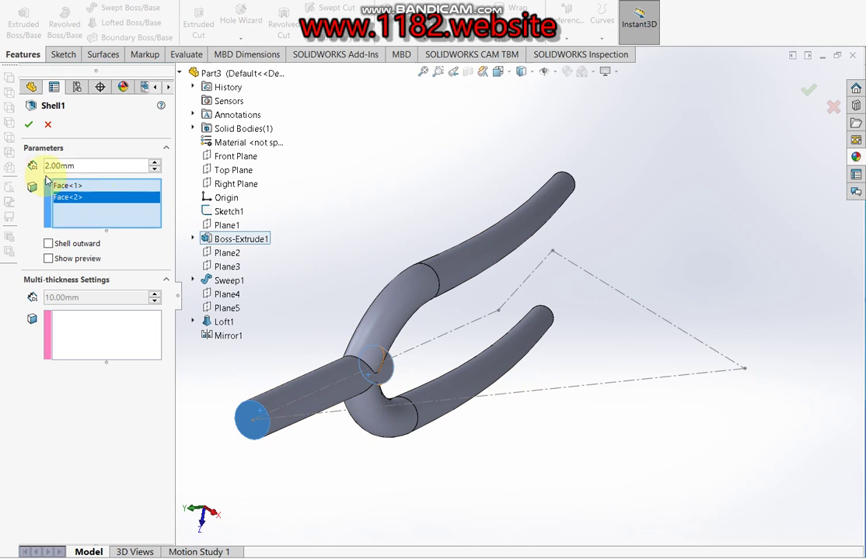
click(35, 126)
mouse_move(508, 338)
middle_down()
mouse_move(512, 242)
mouse_move(553, 195)
mouse_move(505, 274)
middle_up()
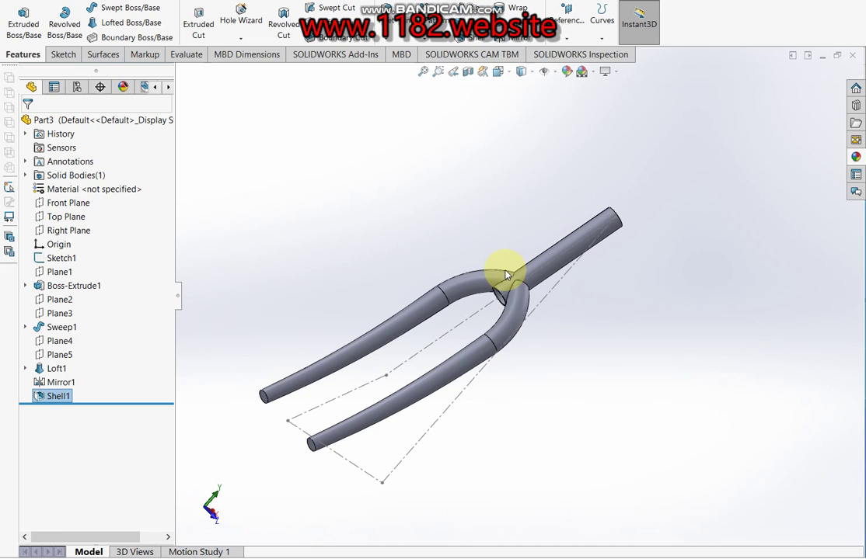
click(549, 396)
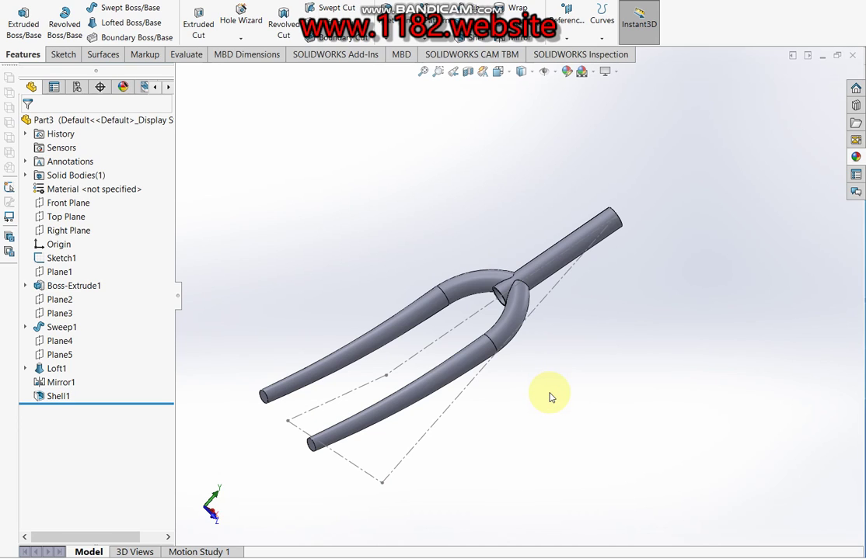
scroll(371, 412, down, 2)
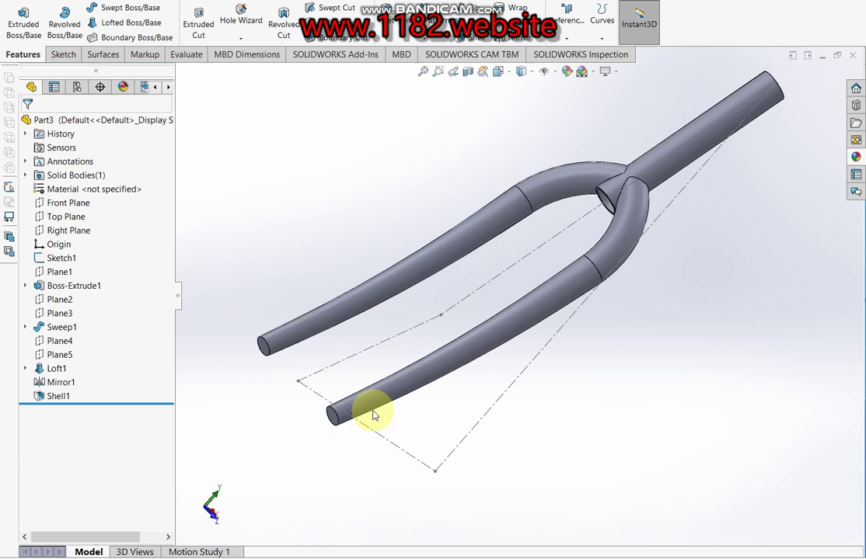
scroll(340, 394, down, 3)
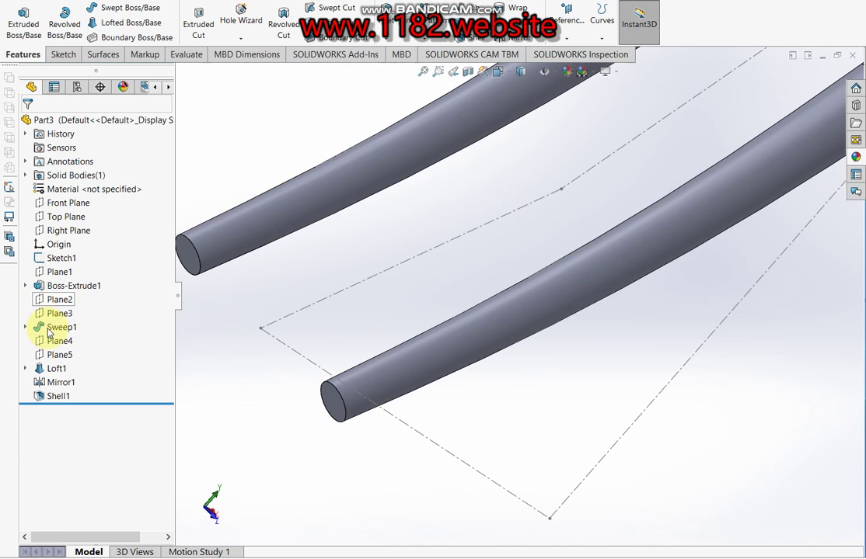
click(58, 356)
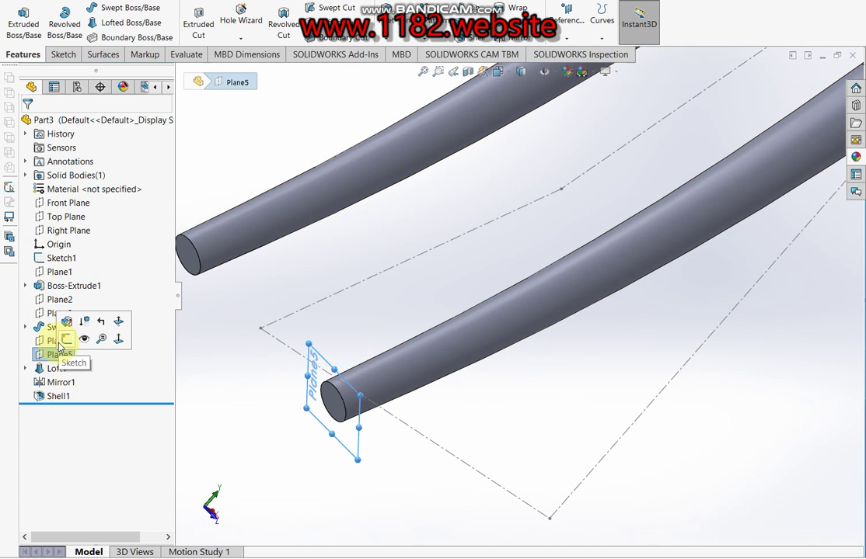
click(58, 340)
key(f)
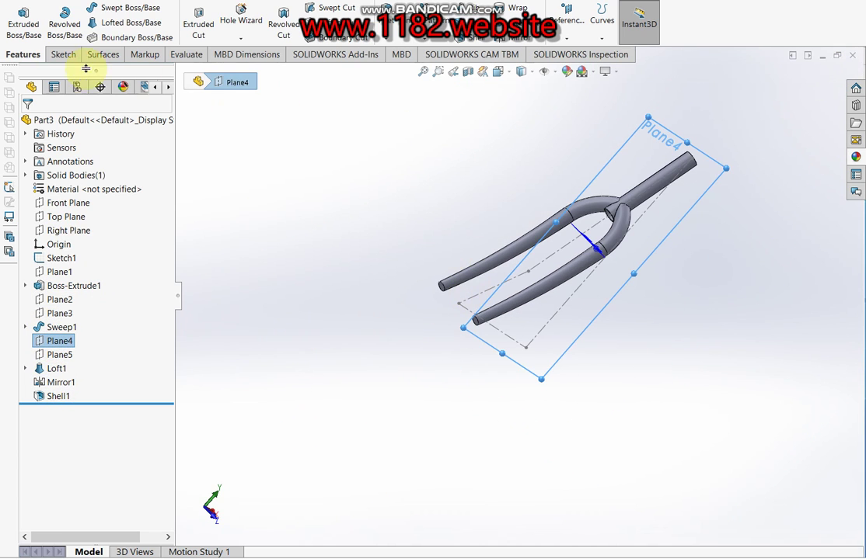
click(24, 19)
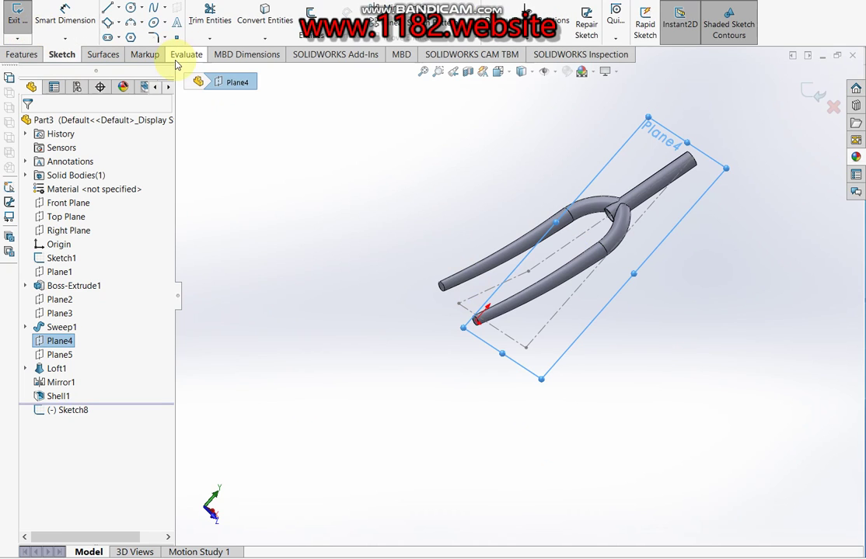
Draw a circle of about 15.98 radius centred below the blade end.
scroll(393, 442, down, 2)
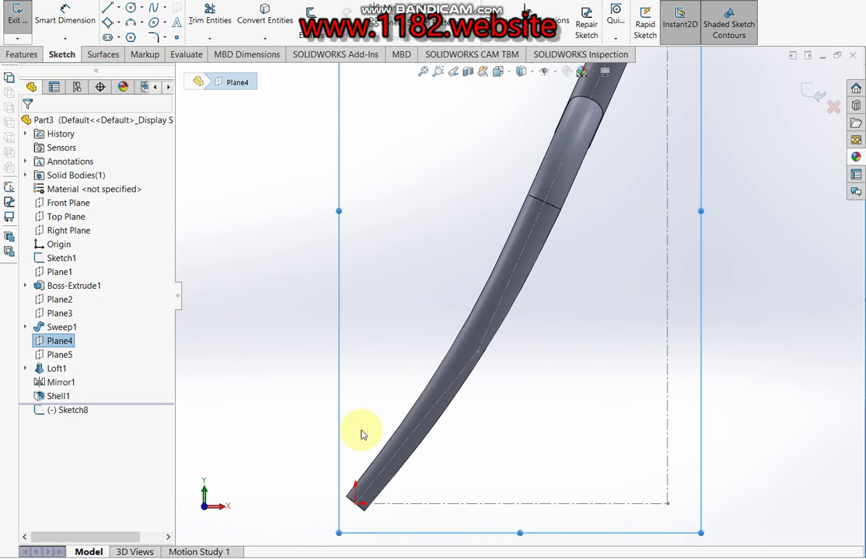
scroll(402, 437, down, 2)
scroll(416, 438, up, 2)
scroll(599, 222, down, 3)
scroll(599, 222, down, 1)
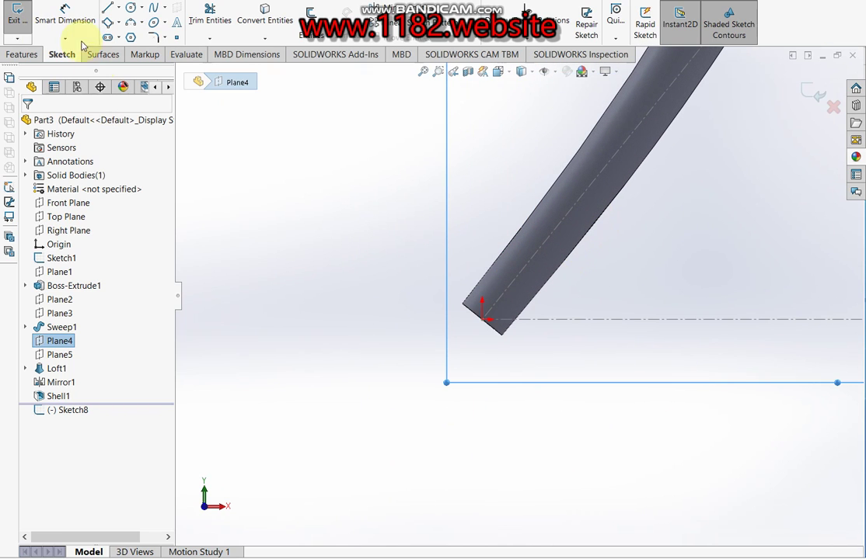
click(130, 9)
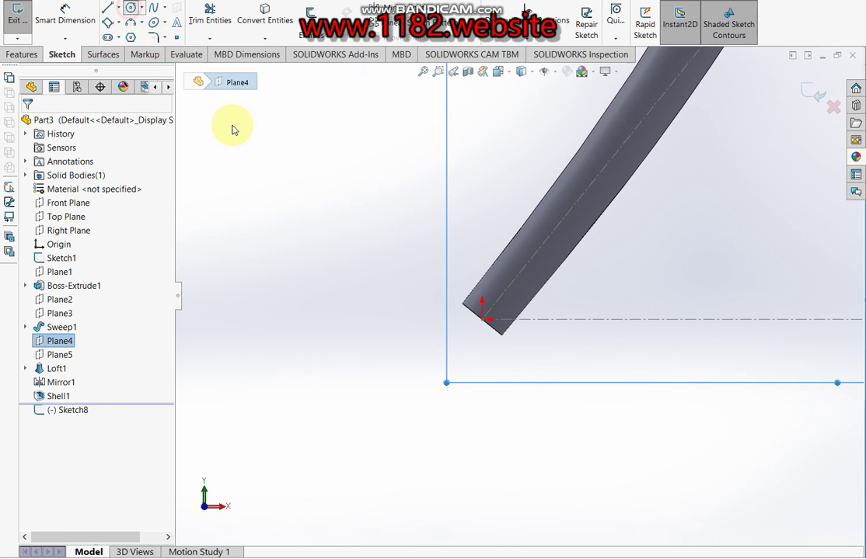
click(428, 361)
click(471, 346)
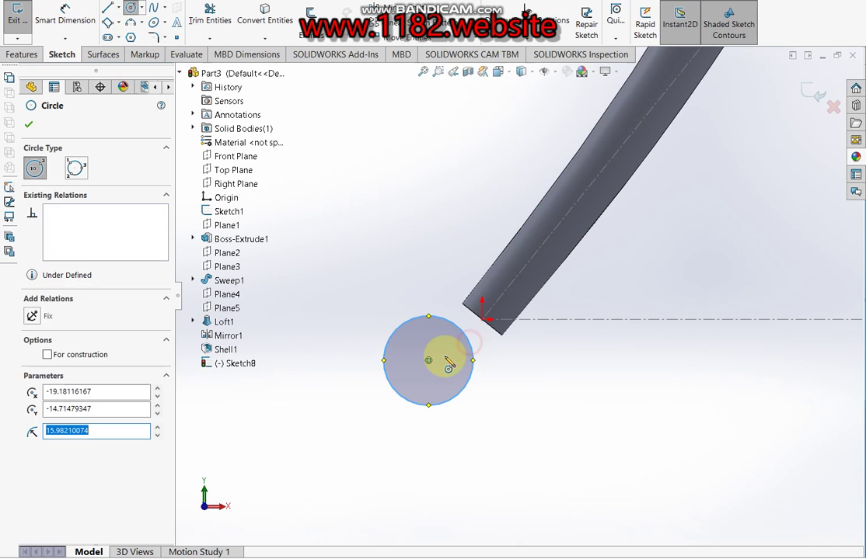
click(424, 361)
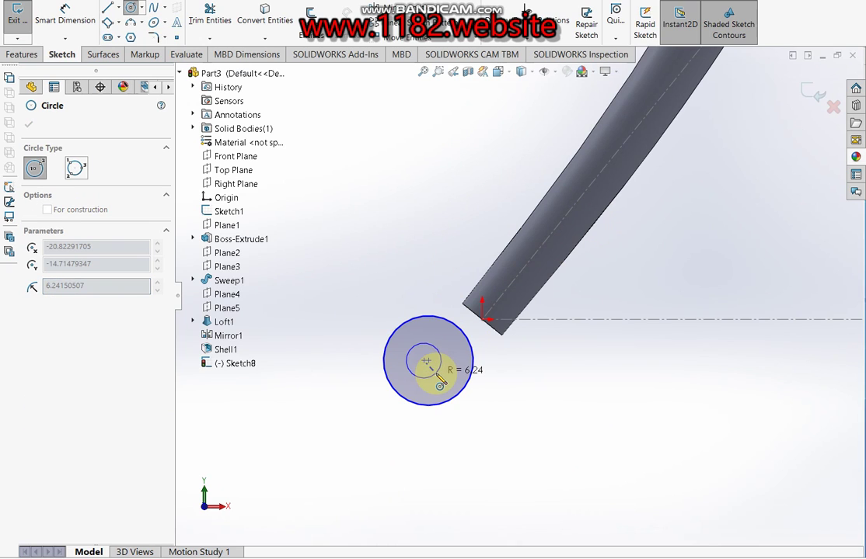
key(Escape)
Draw a larger circle on the same centre, then select the inner circle to dimension.
click(132, 8)
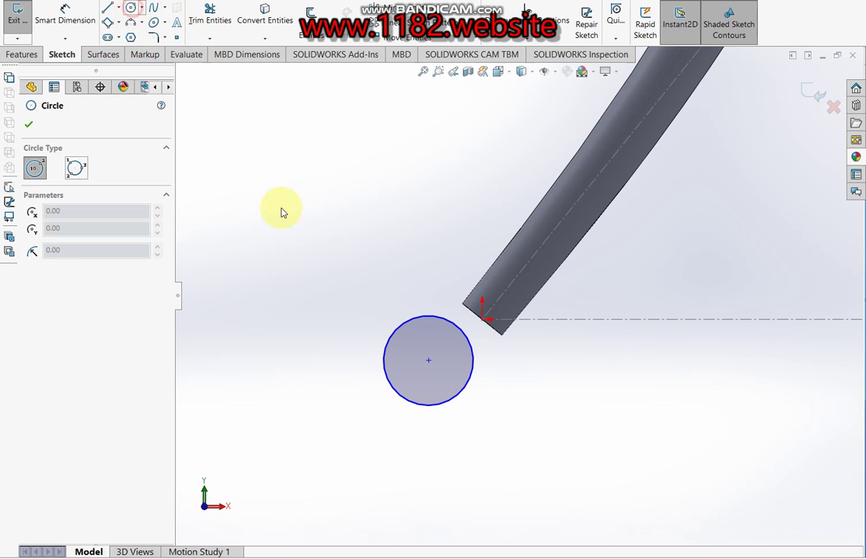
click(428, 362)
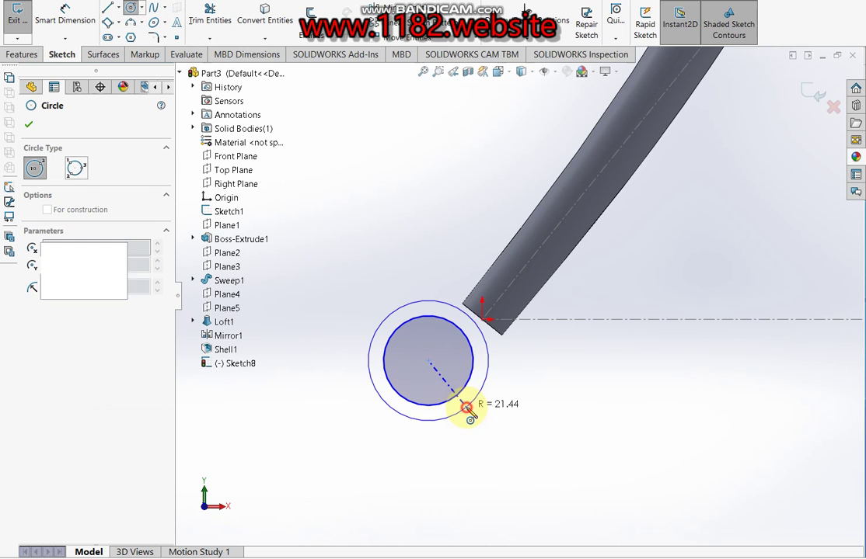
click(463, 406)
scroll(342, 179, down, 4)
click(66, 16)
scroll(519, 353, up, 3)
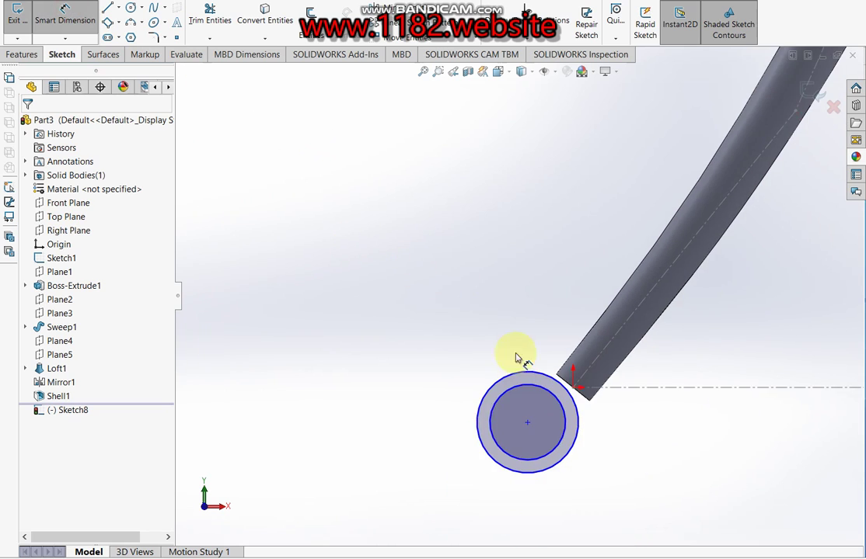
scroll(543, 396, down, 3)
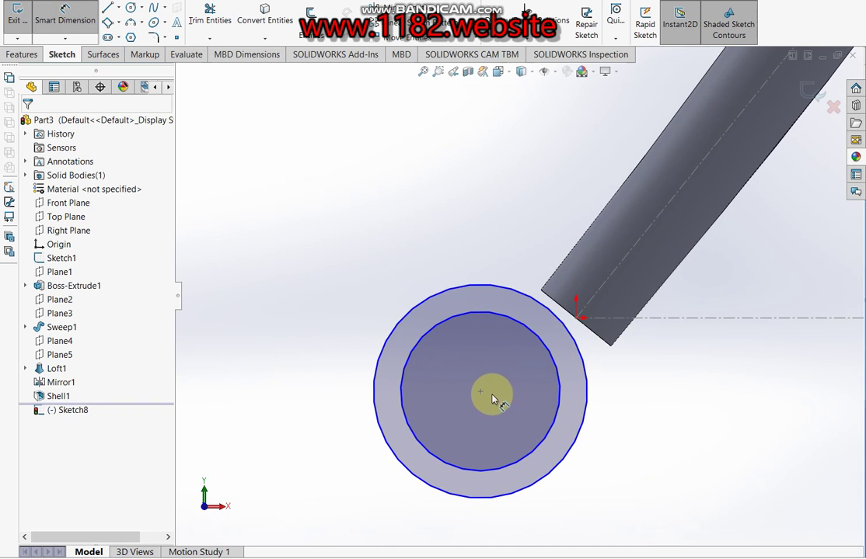
click(552, 431)
Dimension the inner circle to Ø15 and the outer circle to Ø30.
click(614, 398)
text(15)
key(Return)
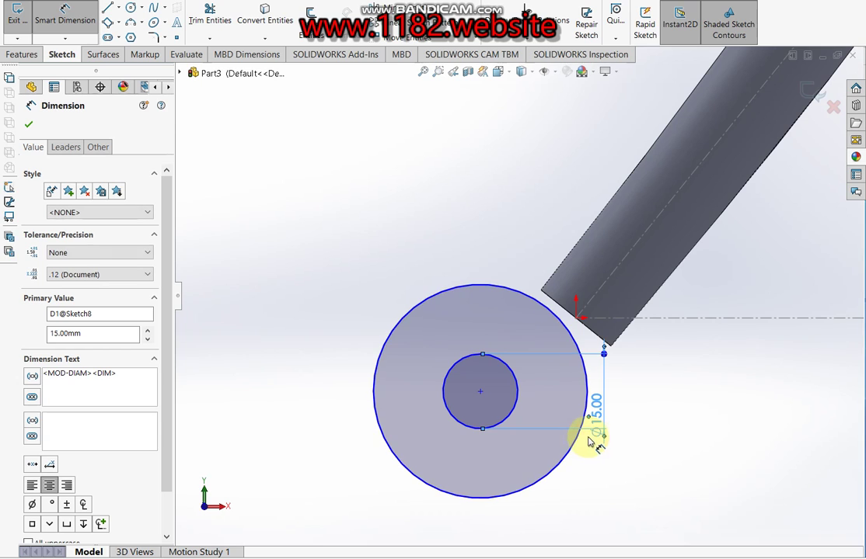
click(577, 445)
click(630, 449)
text(30)
key(Return)
scroll(598, 373, down, 3)
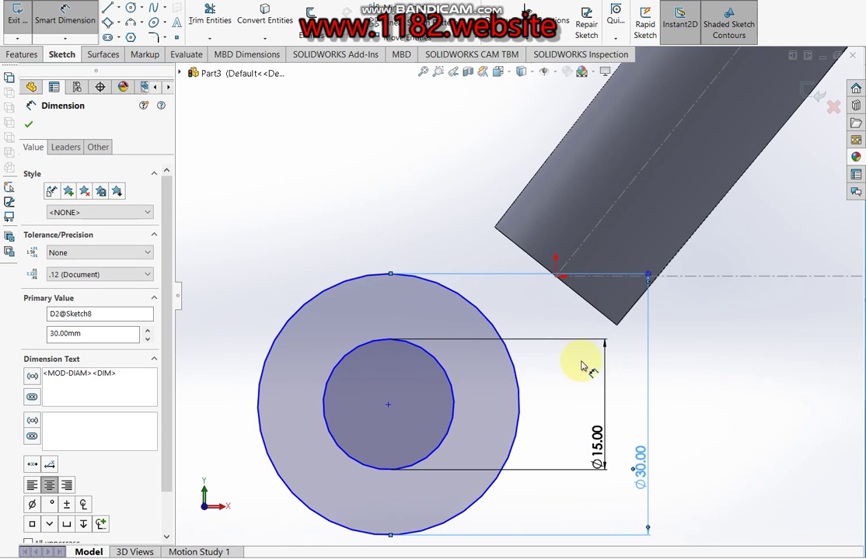
click(382, 408)
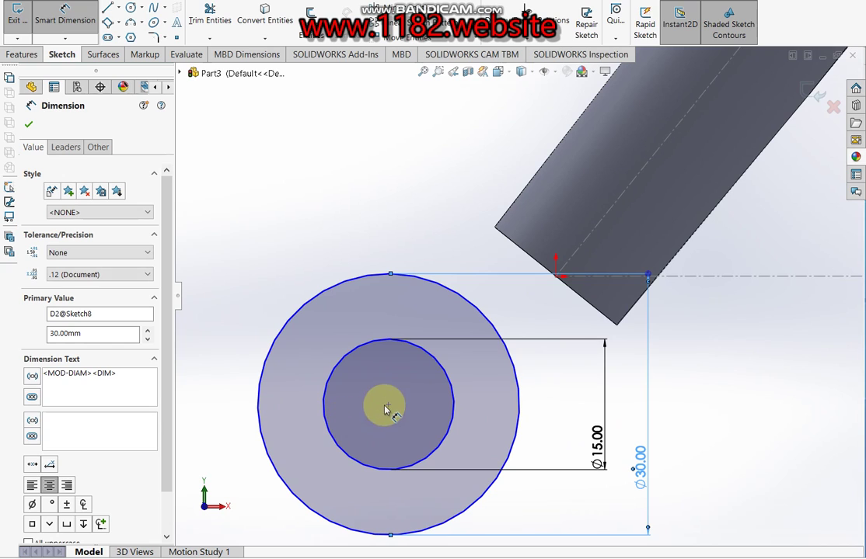
click(757, 287)
Locate the circle centre 15 mm from the blade centerline and 15 mm from the corner origin.
click(736, 280)
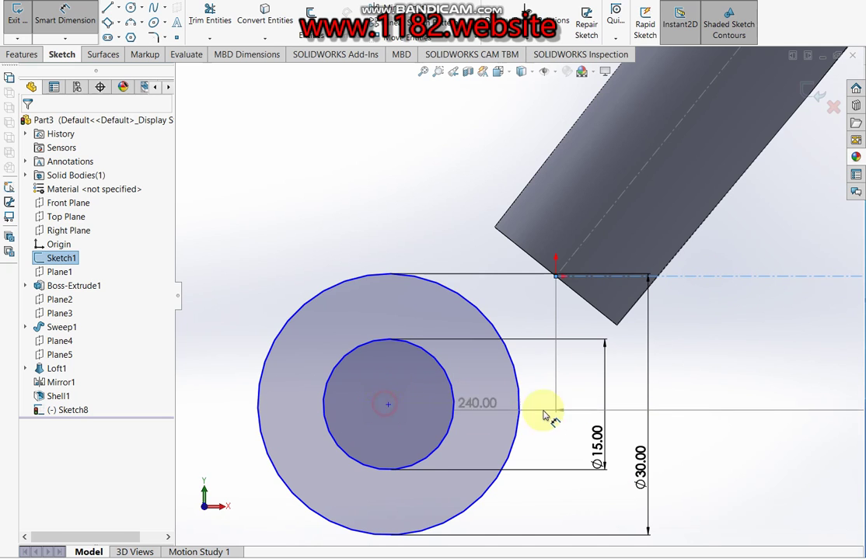
click(387, 408)
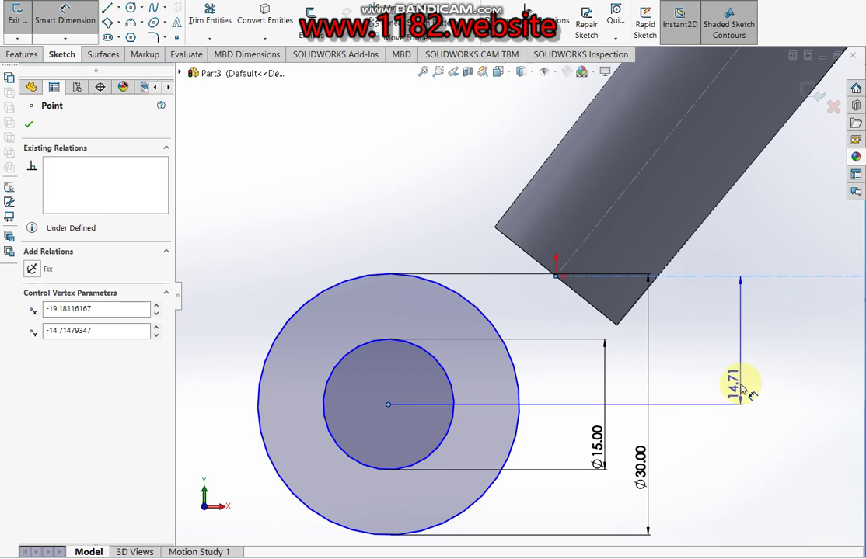
click(743, 381)
text(15)
key(Return)
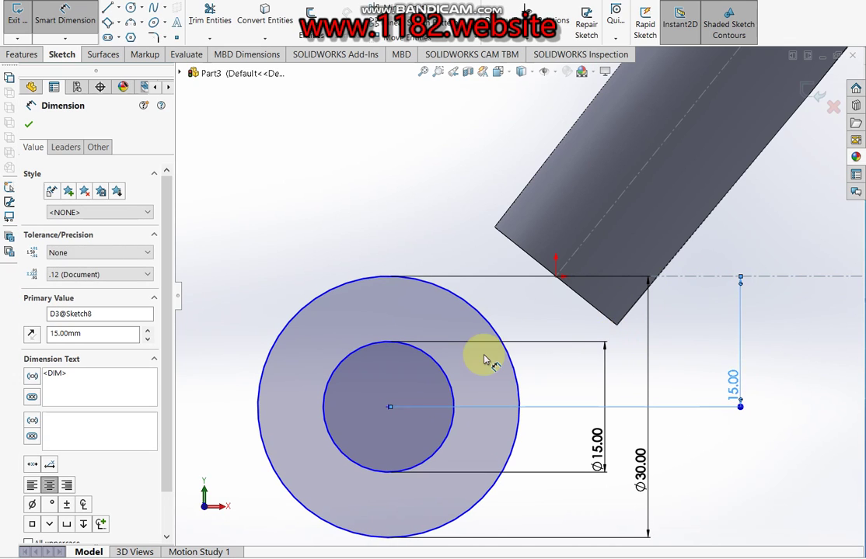
click(555, 279)
click(386, 409)
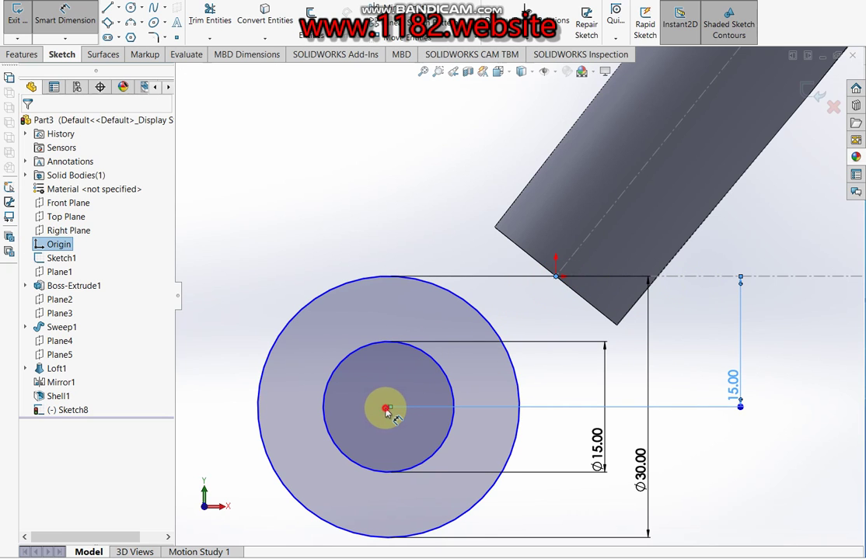
click(481, 173)
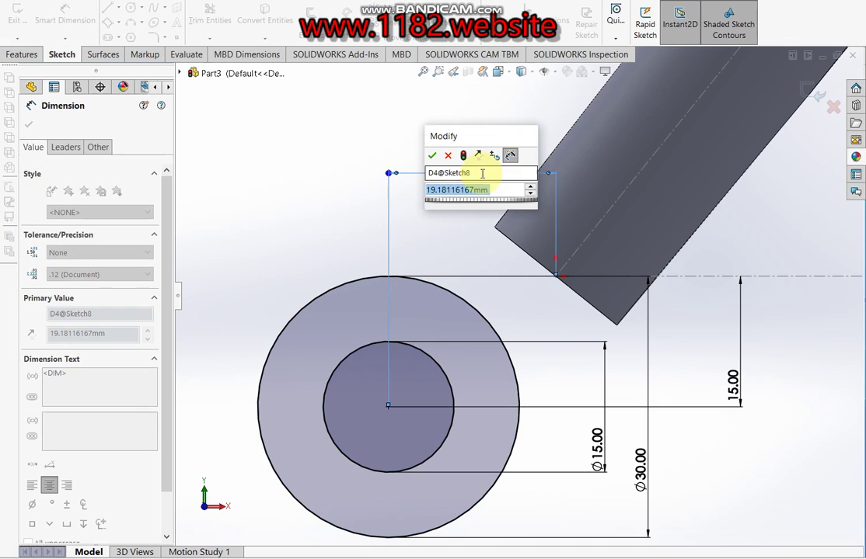
text(15)
key(Return)
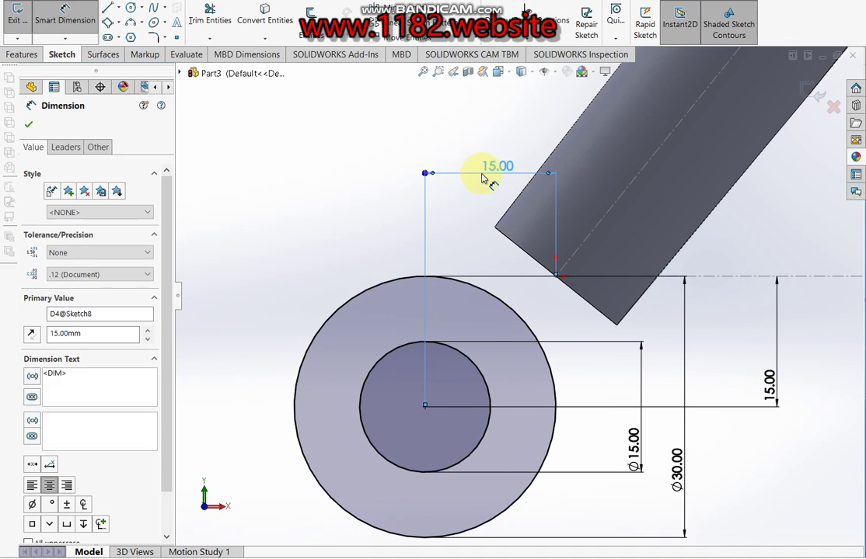
click(107, 8)
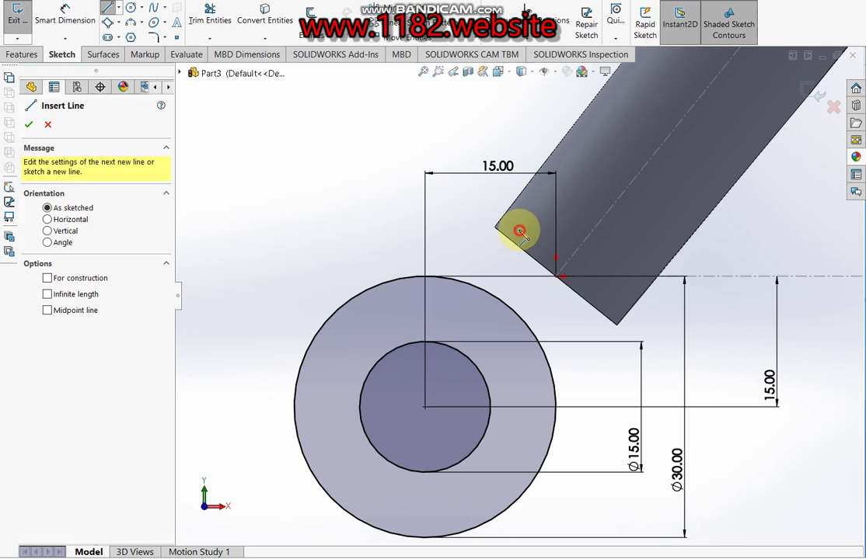
Draw two angled lines from the blade's left edge and lower corner into the outer circle.
click(518, 232)
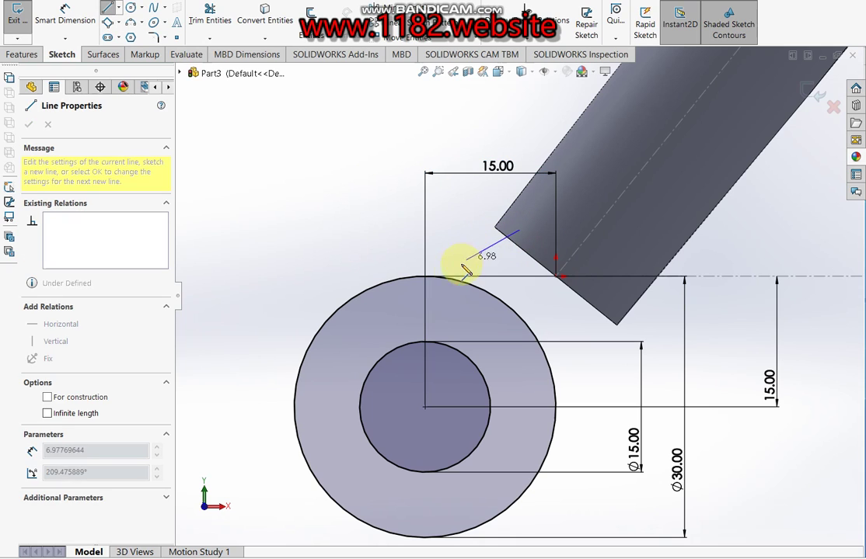
click(439, 312)
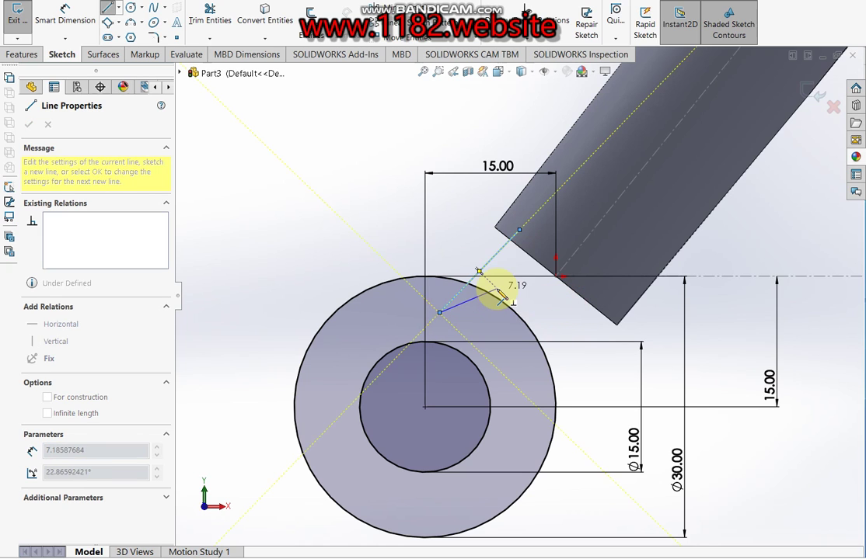
key(Escape)
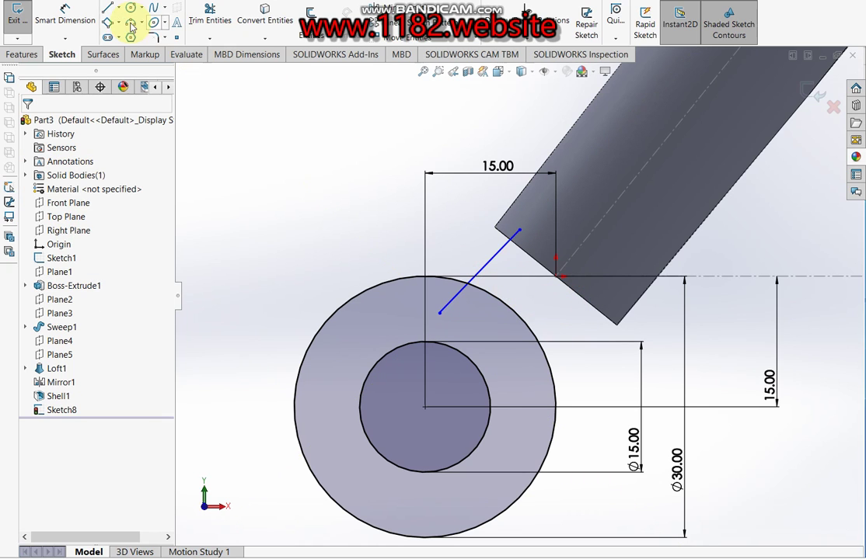
click(107, 8)
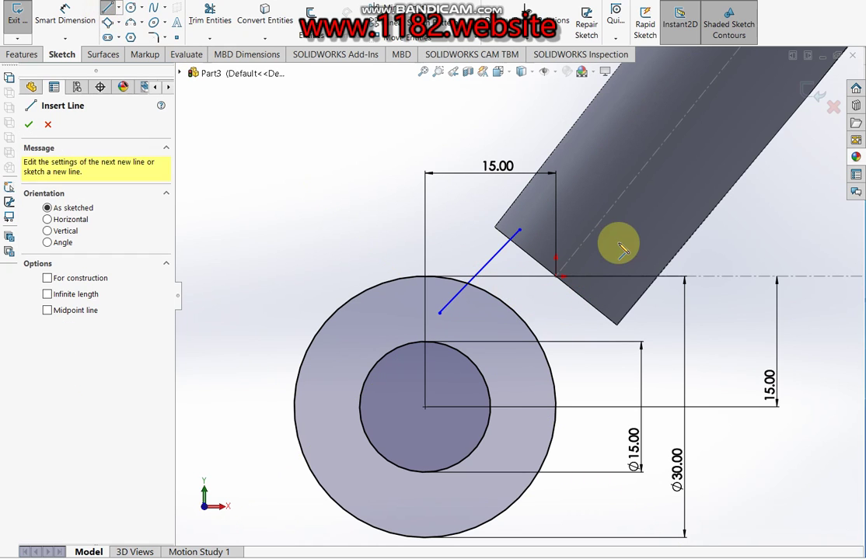
click(615, 301)
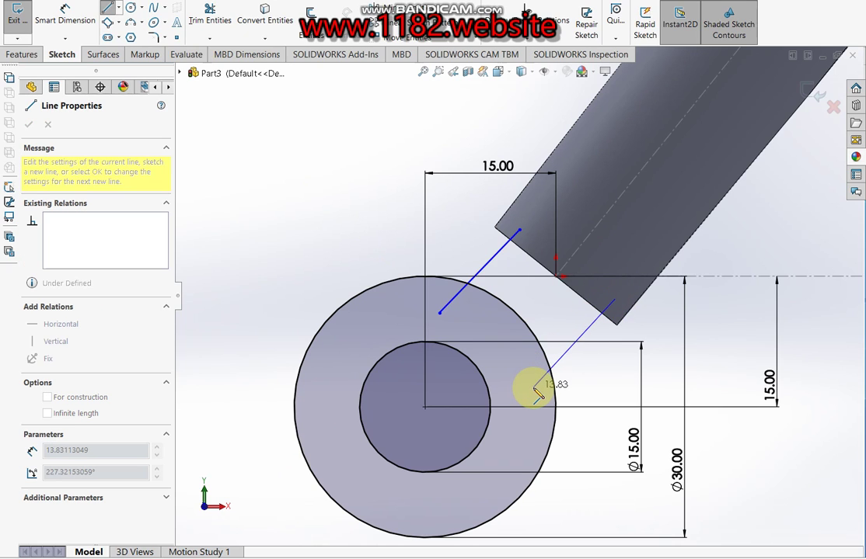
click(533, 387)
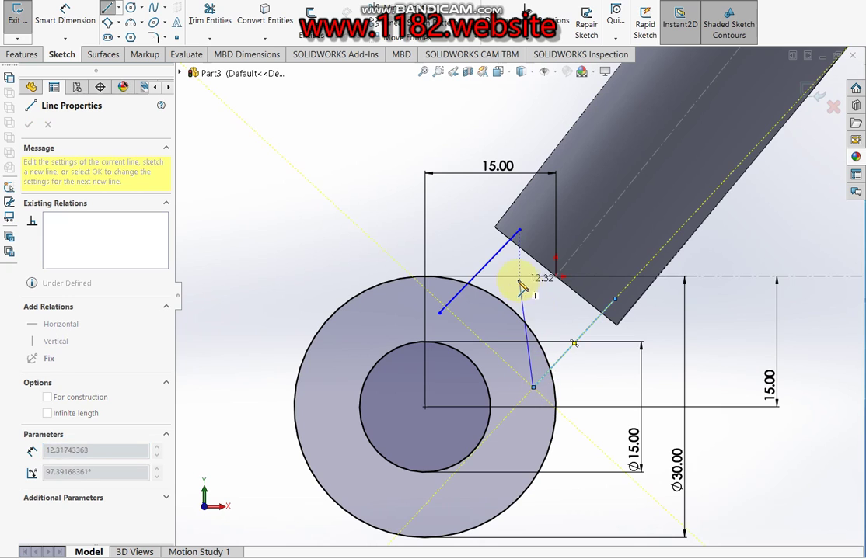
key(Escape)
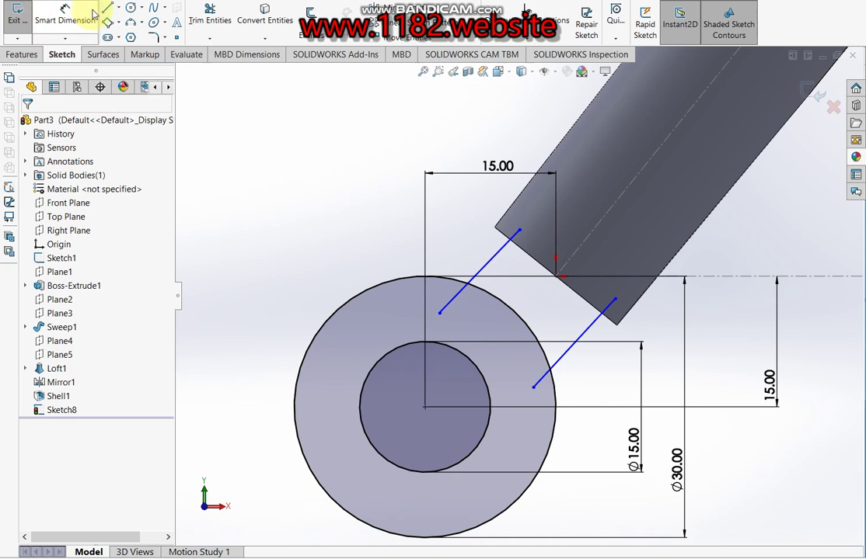
Draw two parallel angled lines running outward from the inner circle past the ring.
click(107, 9)
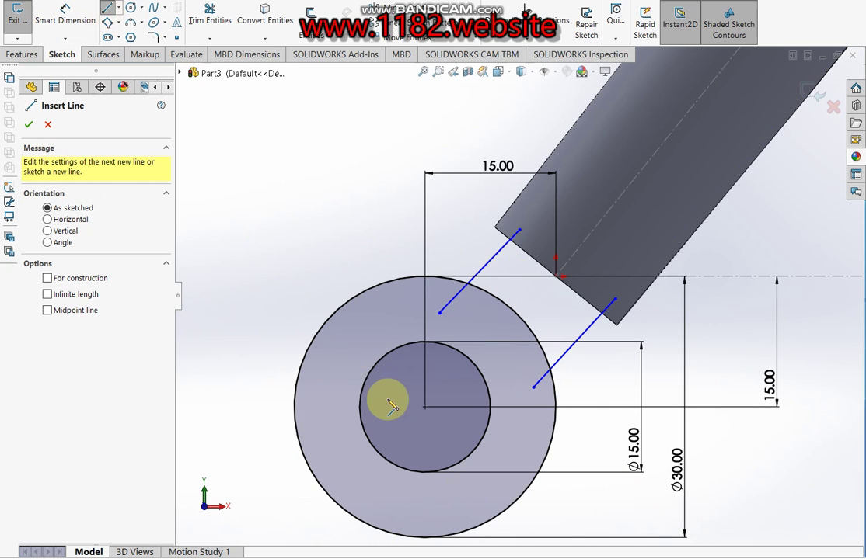
click(382, 367)
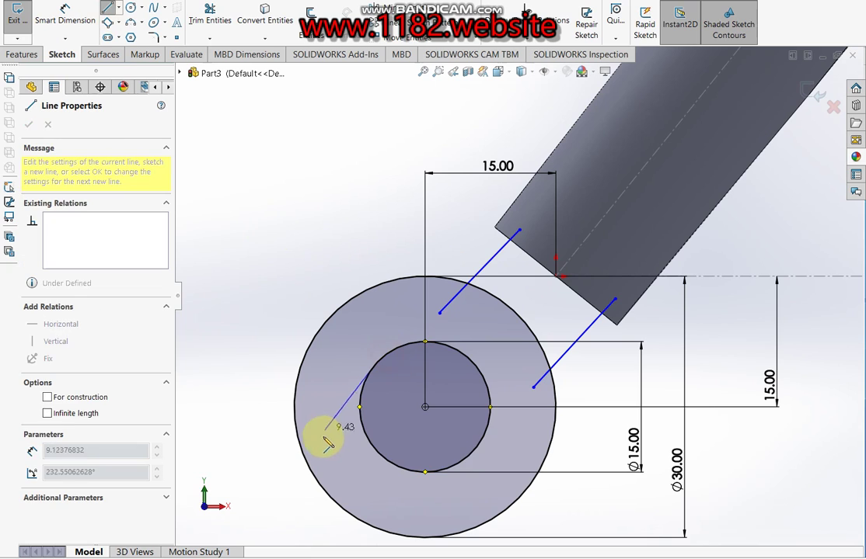
click(291, 463)
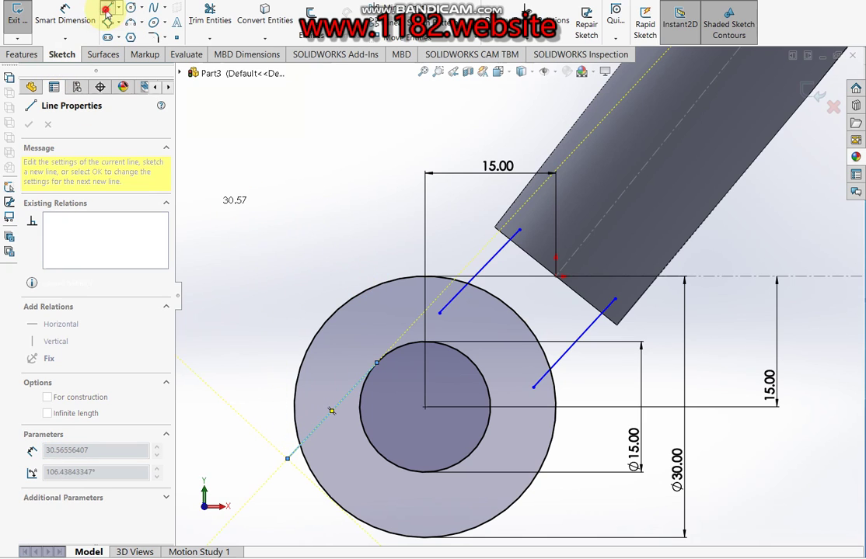
click(108, 9)
click(107, 9)
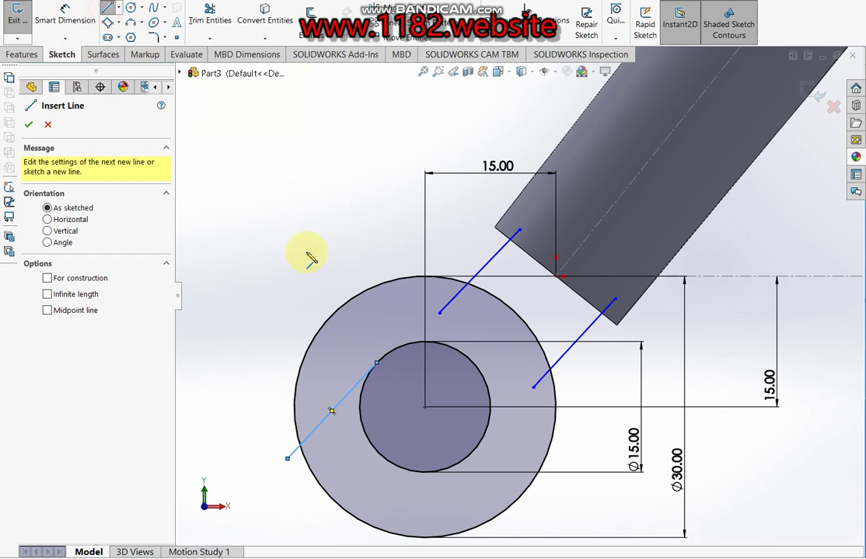
click(487, 429)
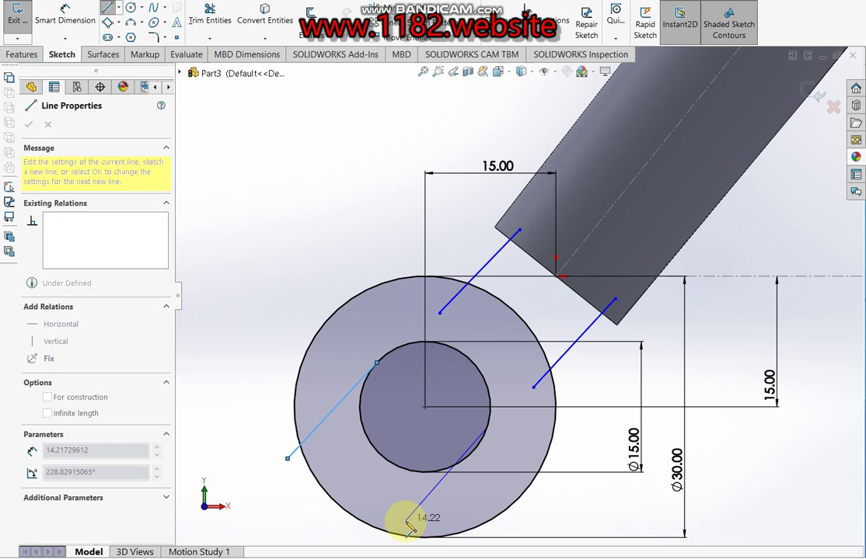
key(Escape)
click(107, 9)
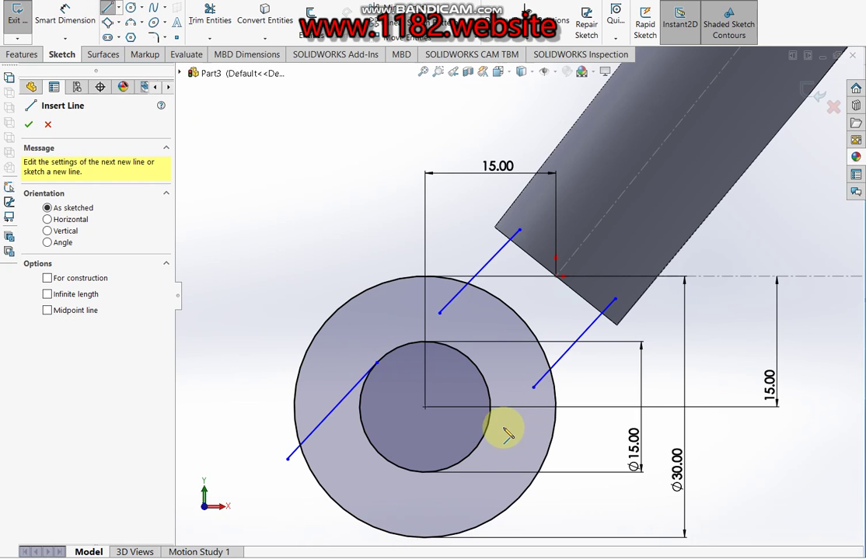
click(466, 458)
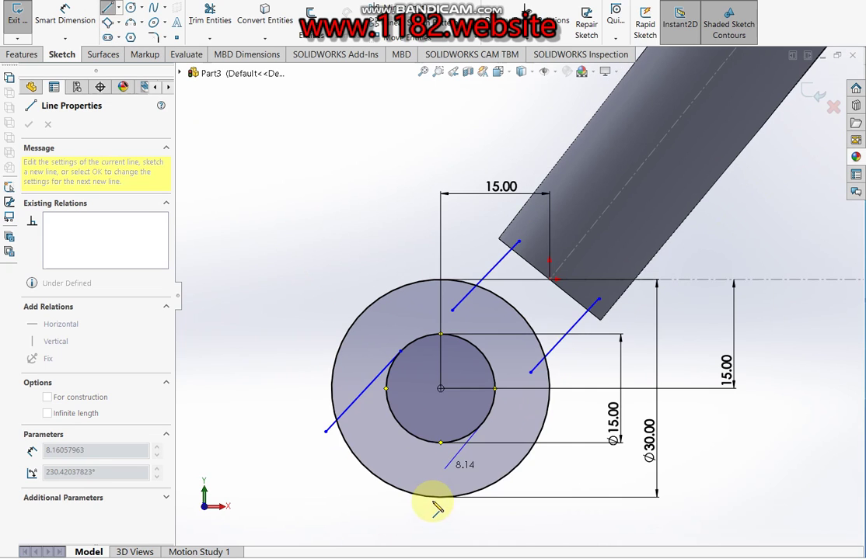
scroll(439, 511, up, 1)
scroll(440, 498, down, 3)
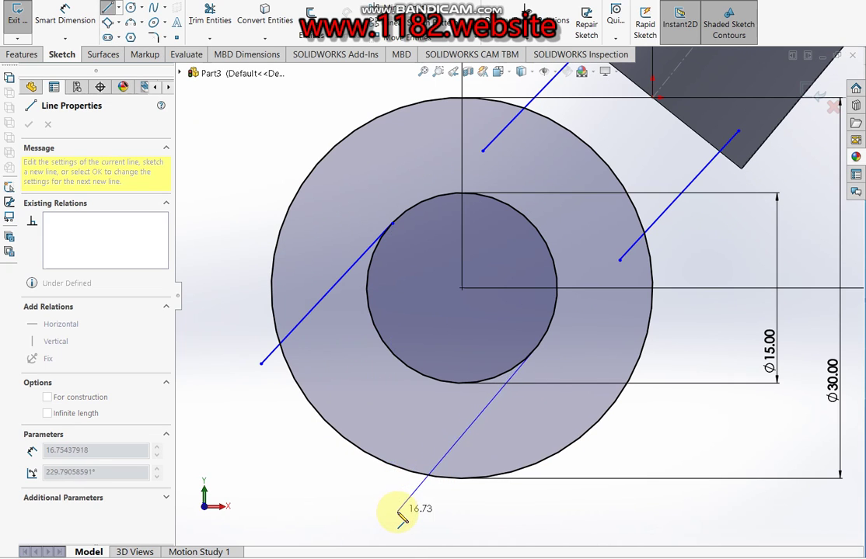
click(397, 511)
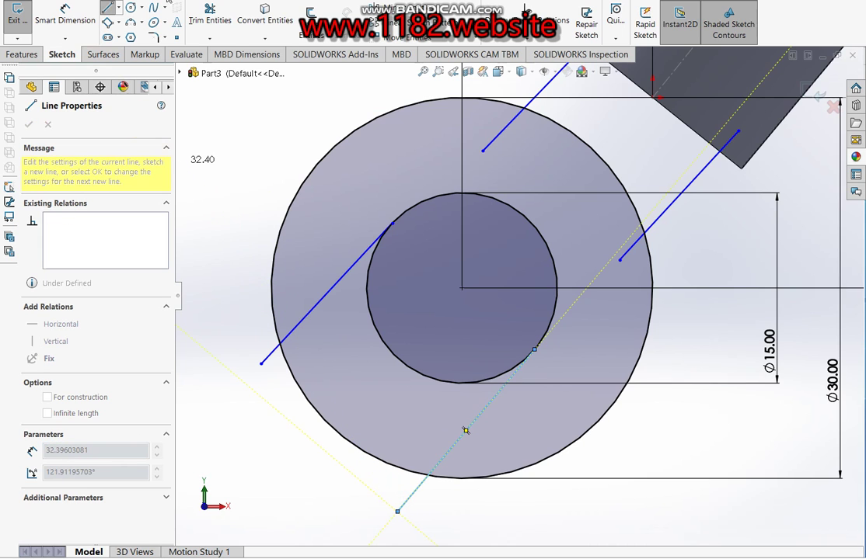
click(200, 21)
scroll(390, 305, down, 3)
scroll(315, 363, up, 3)
scroll(307, 360, down, 3)
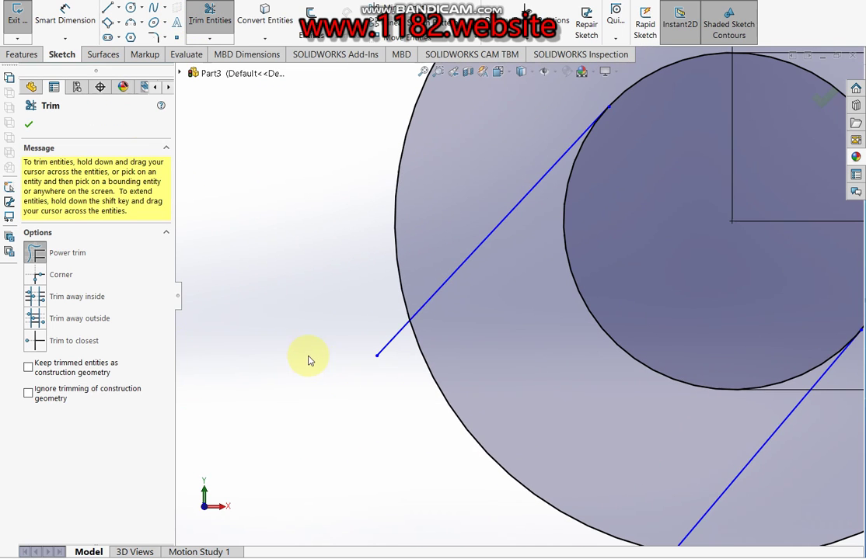
Power-trim the excess arcs of both circles and the slanted line tails.
drag(333, 332, 425, 351)
drag(576, 291, 590, 326)
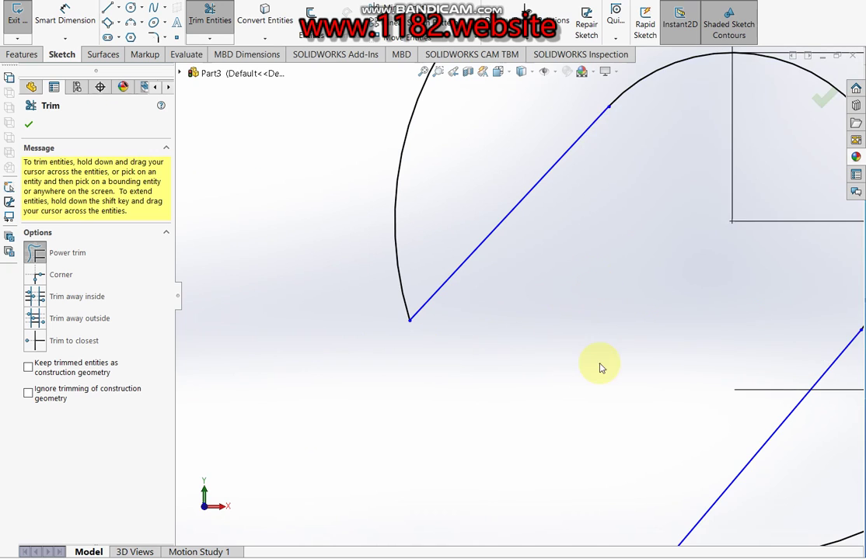
scroll(590, 381, up, 3)
scroll(544, 373, down, 3)
scroll(536, 358, up, 2)
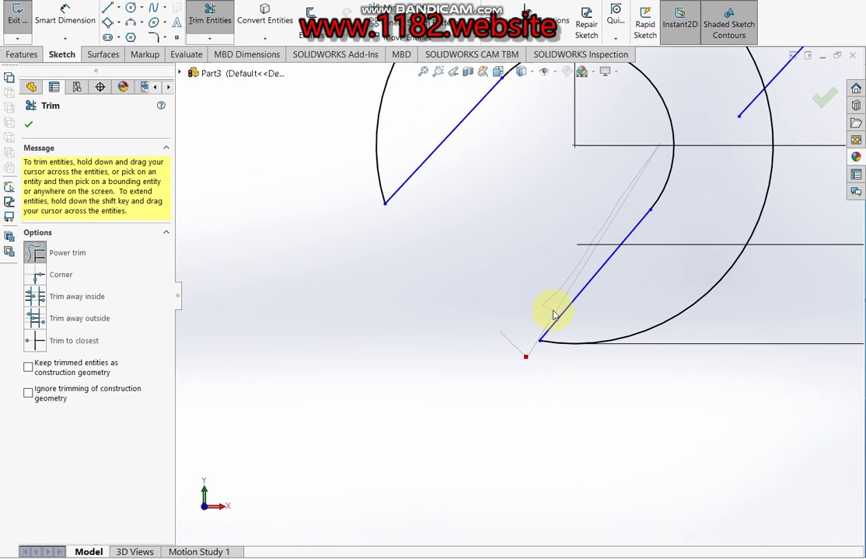
scroll(568, 244, up, 2)
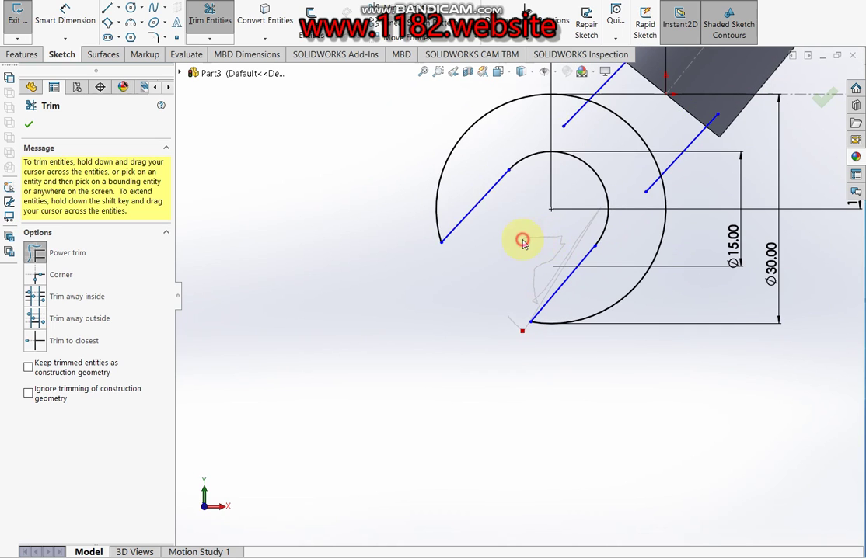
scroll(638, 164, up, 2)
scroll(591, 195, down, 4)
scroll(509, 232, down, 2)
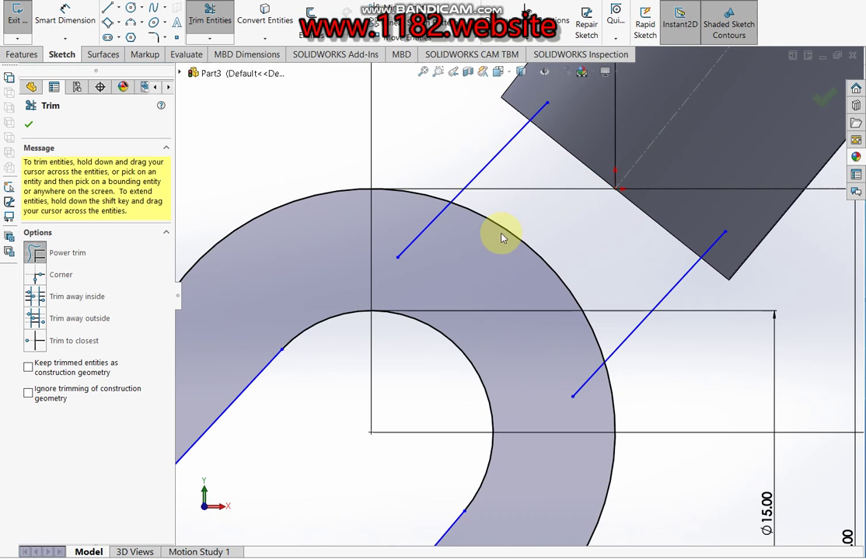
drag(506, 219, 425, 229)
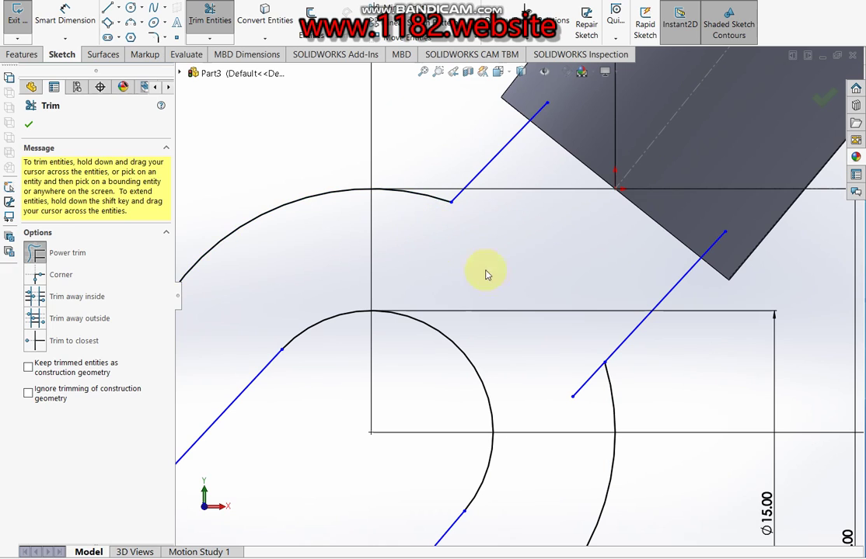
drag(584, 394, 575, 377)
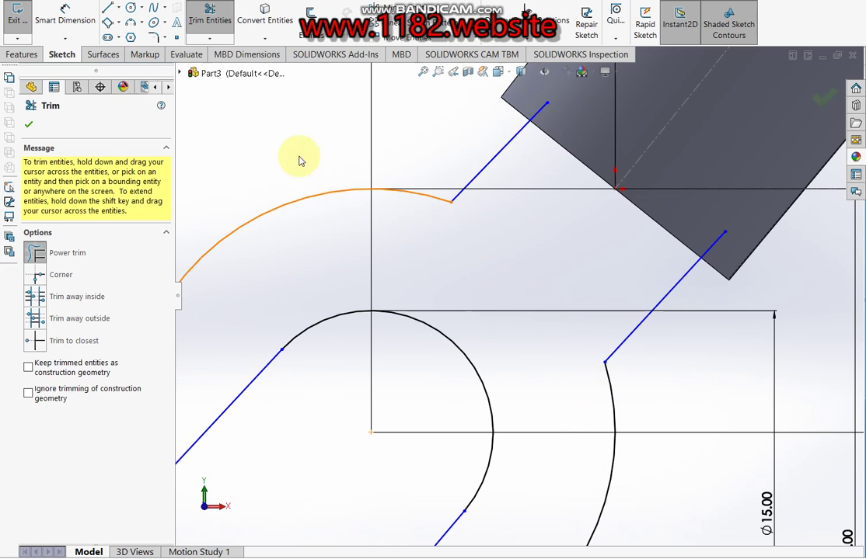
Draw a line joining the two slanted lines to close the dropout outline.
click(109, 9)
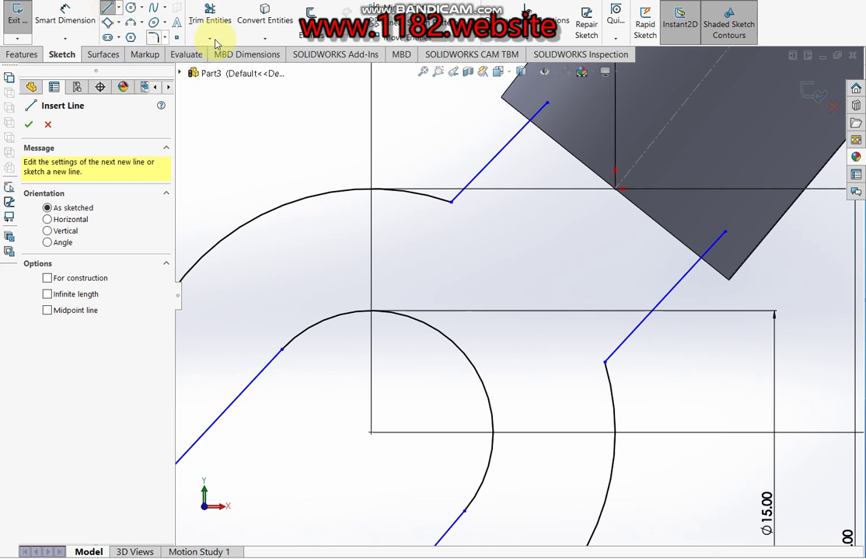
click(547, 103)
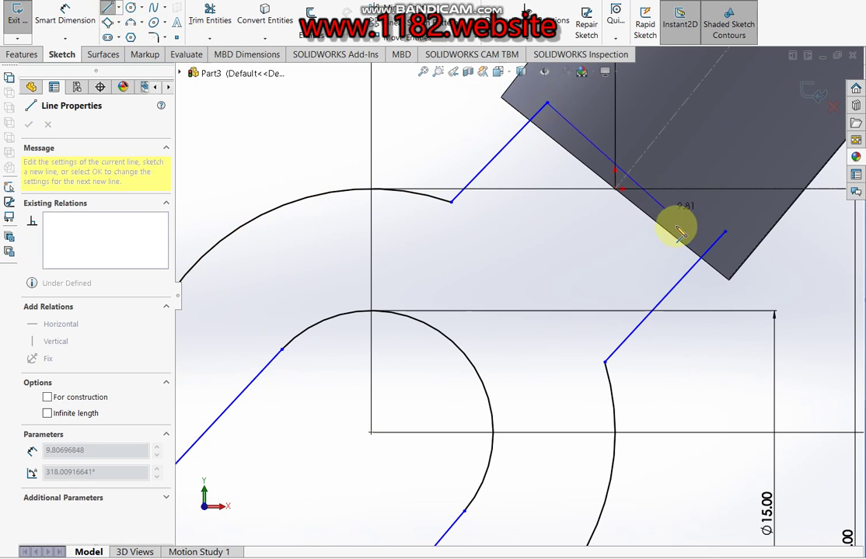
click(724, 232)
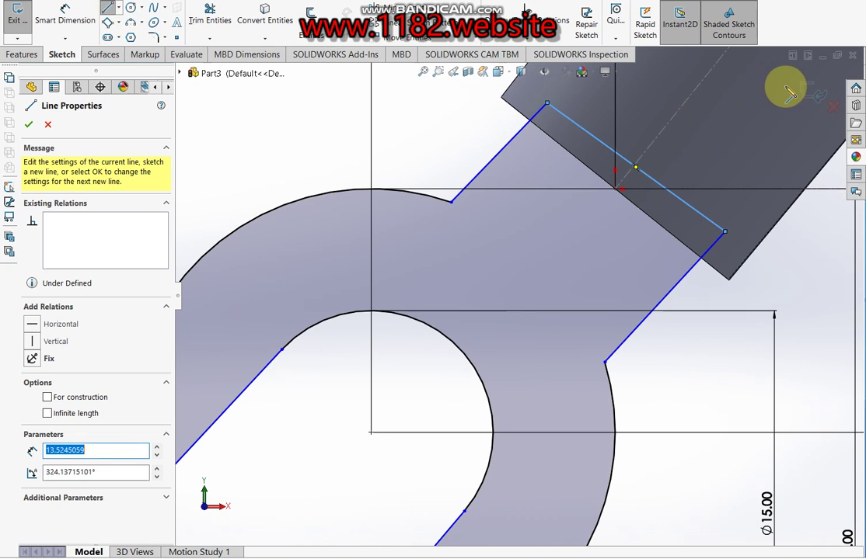
click(789, 93)
right_drag(699, 203, 659, 237)
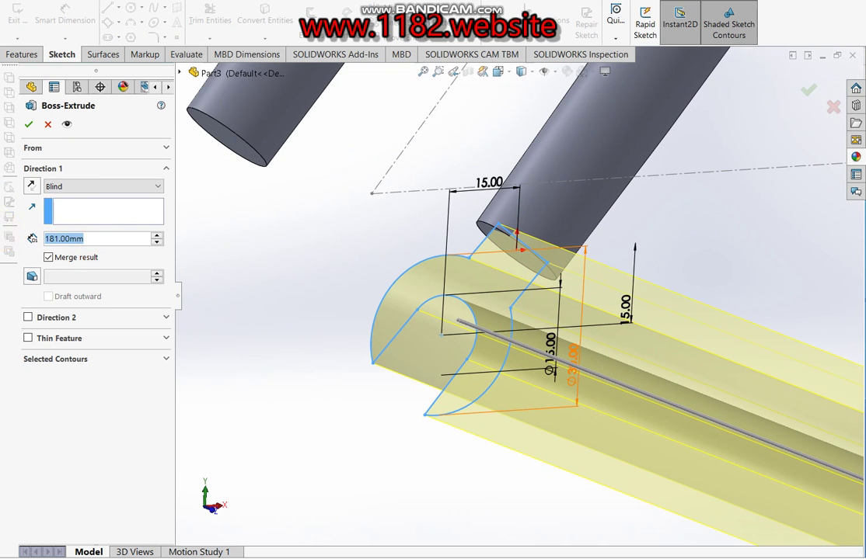
Extrude the dropout outline 5 mm with a Mid Plane end condition.
text(55)
key(Return)
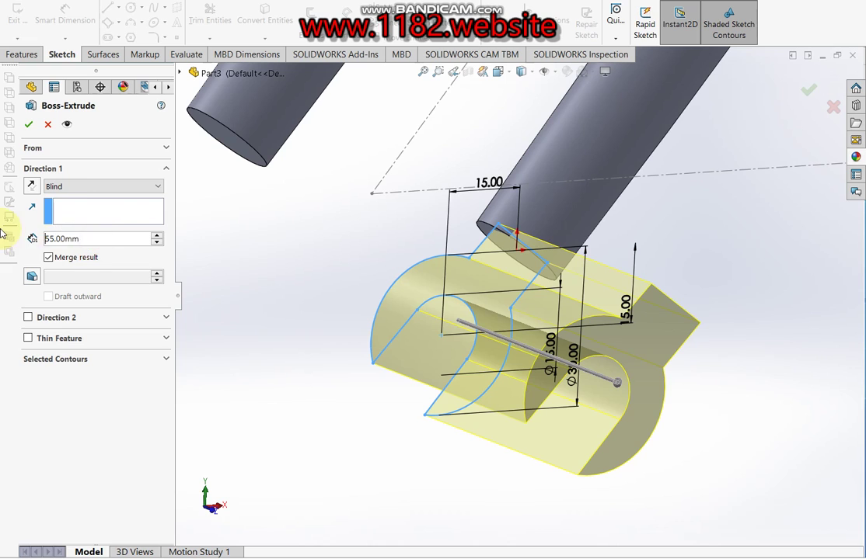
text(5)
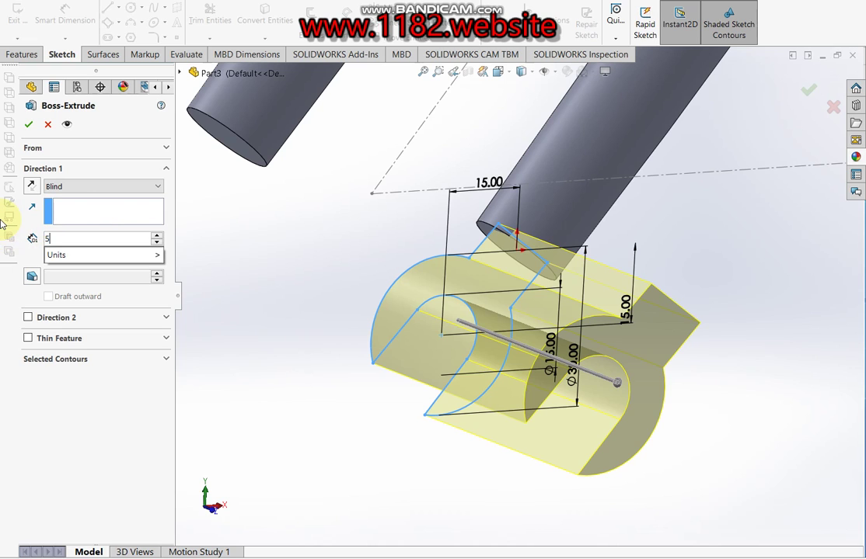
key(Return)
click(47, 186)
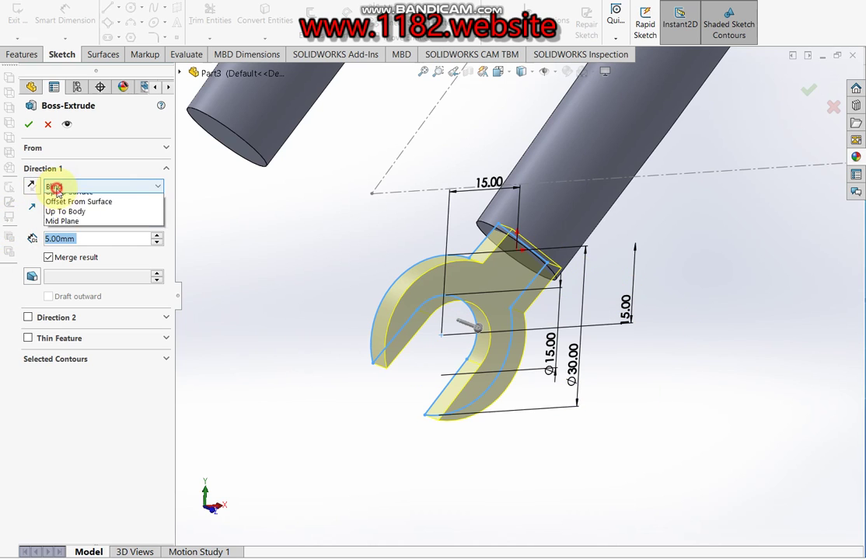
click(78, 260)
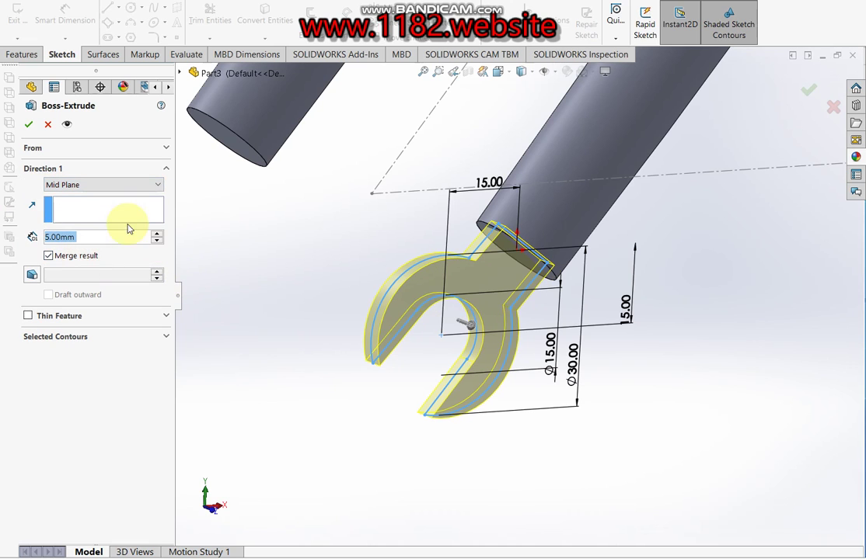
click(31, 124)
scroll(521, 324, up, 6)
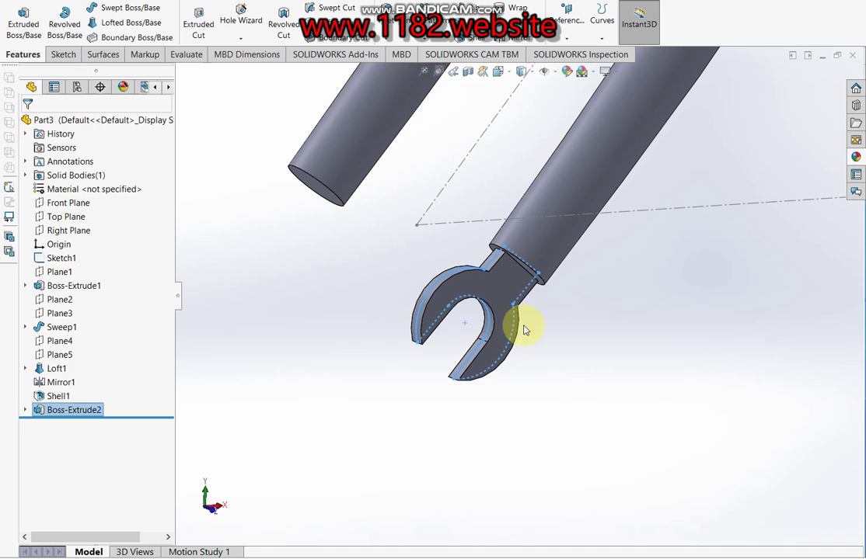
Mirror the Boss-Extrude2 dropout plate across the Front Plane onto the other blade.
scroll(533, 288, down, 1)
scroll(562, 194, down, 1)
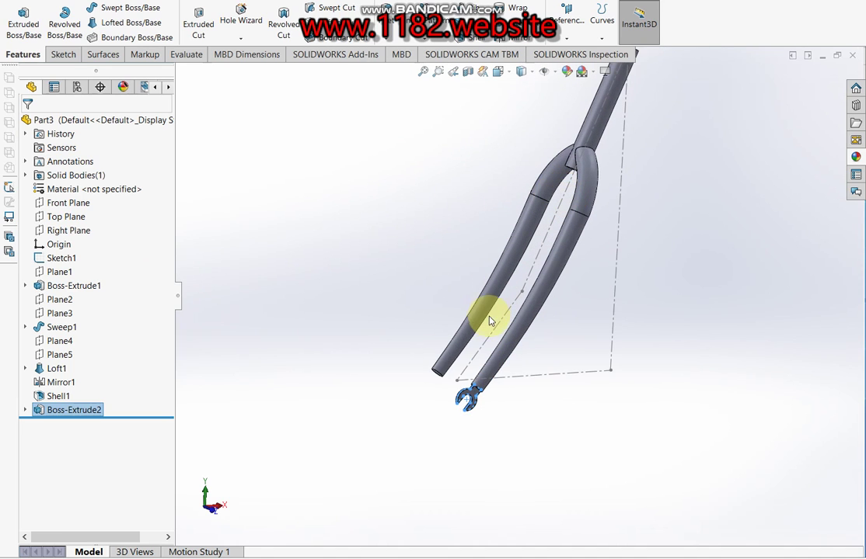
scroll(493, 318, down, 1)
click(62, 202)
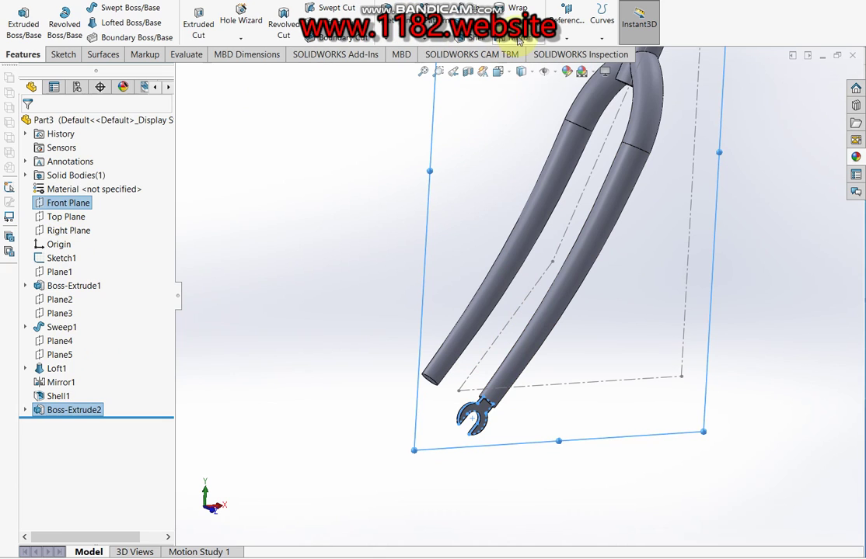
click(519, 40)
click(29, 125)
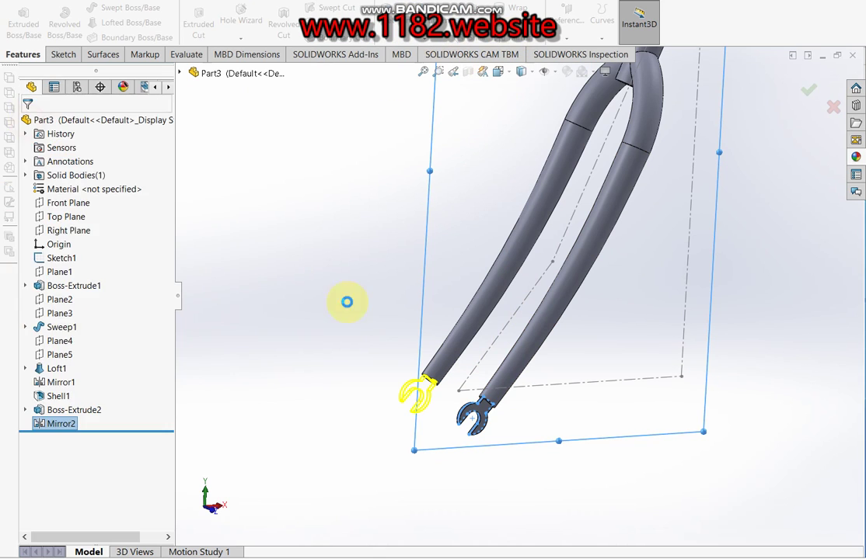
scroll(450, 357, up, 2)
scroll(523, 231, up, 1)
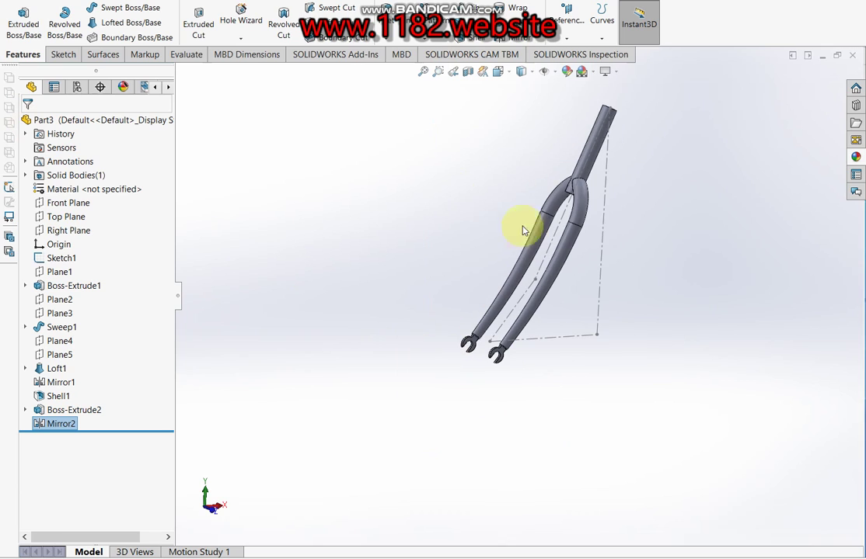
click(62, 203)
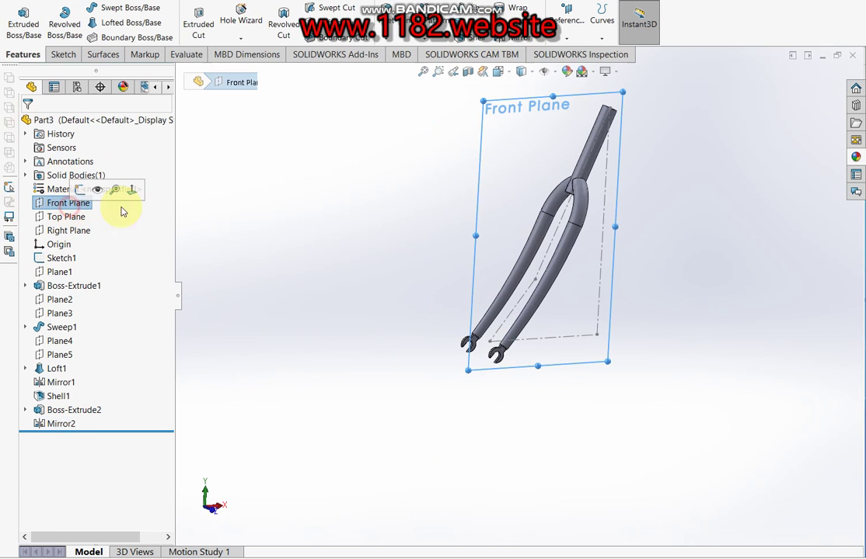
On the Front Plane, sketch a centreline from the steerer top to the tube joint centre.
click(65, 30)
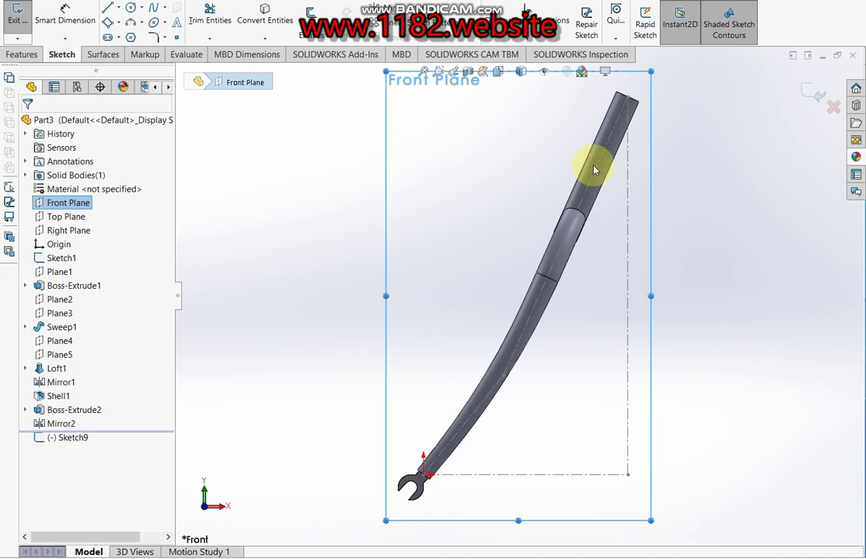
scroll(657, 100, down, 1)
scroll(621, 140, down, 1)
scroll(596, 171, down, 1)
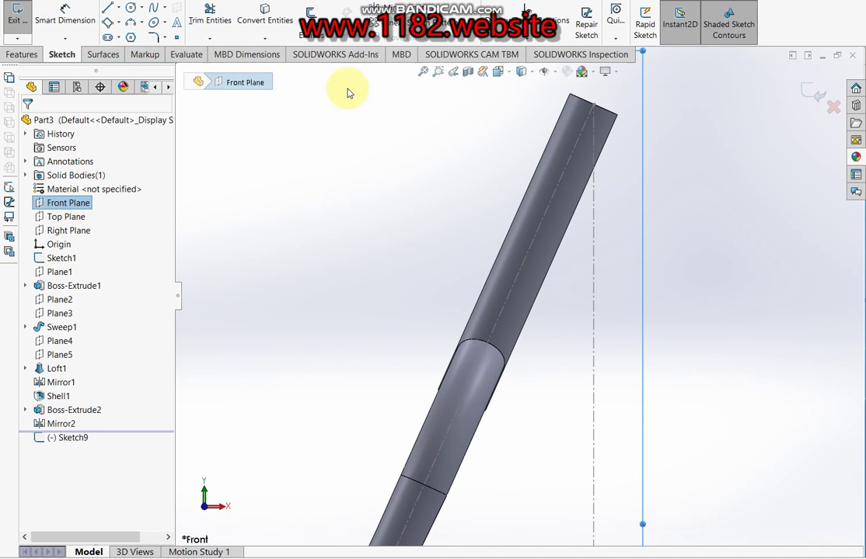
click(117, 9)
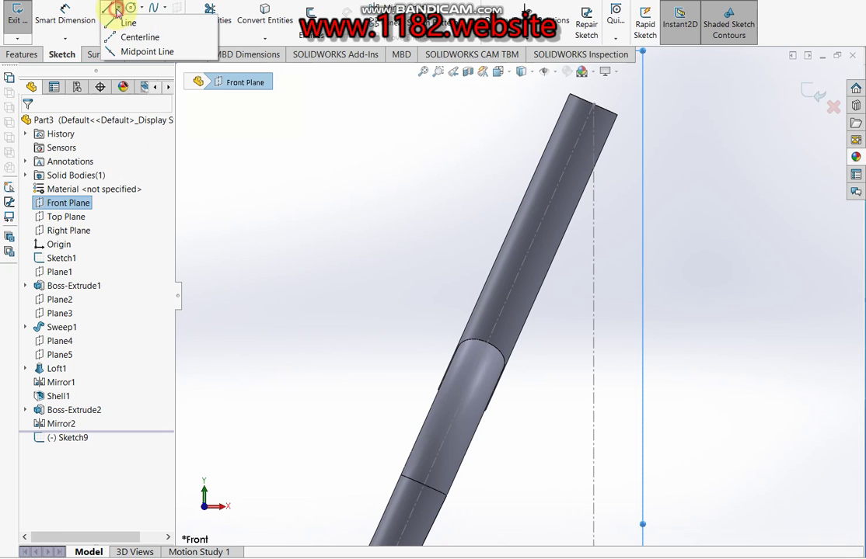
click(110, 35)
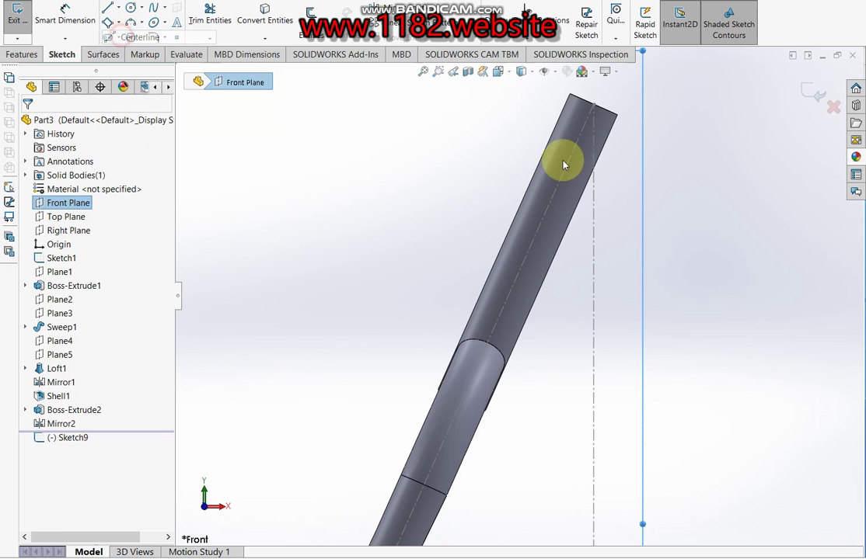
click(595, 105)
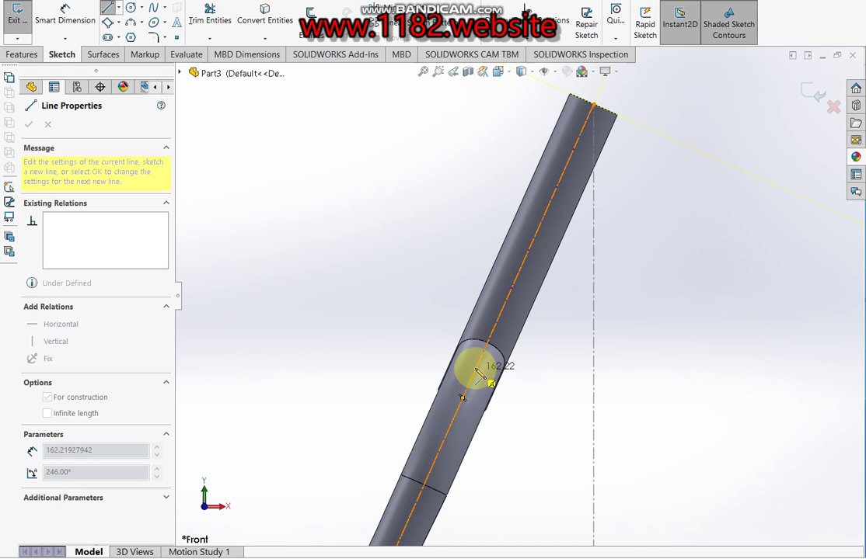
click(475, 369)
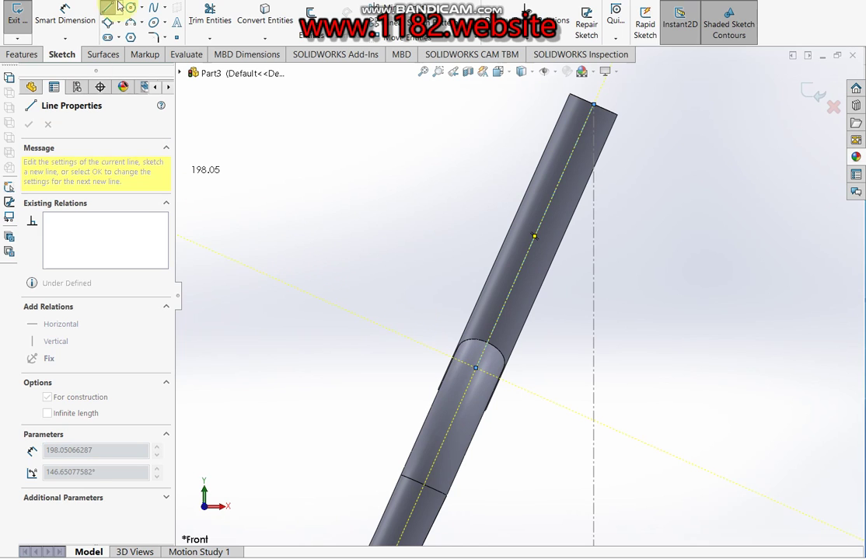
click(108, 25)
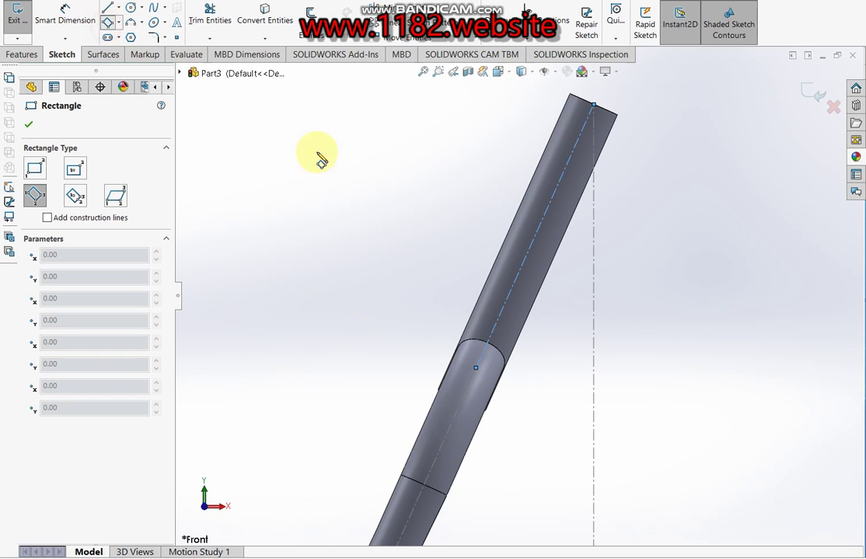
Draw a 3-point rectangle beside the steerer top and set its width to 6 mm.
click(557, 124)
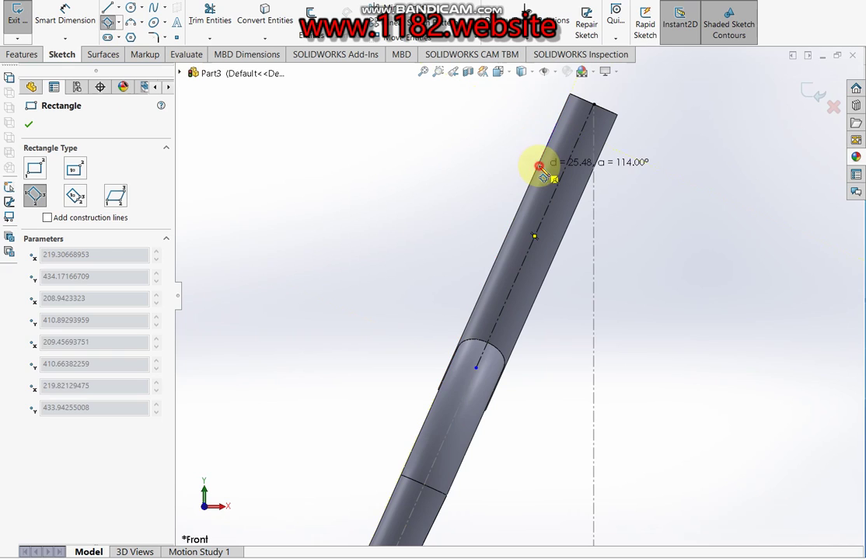
click(538, 166)
click(492, 147)
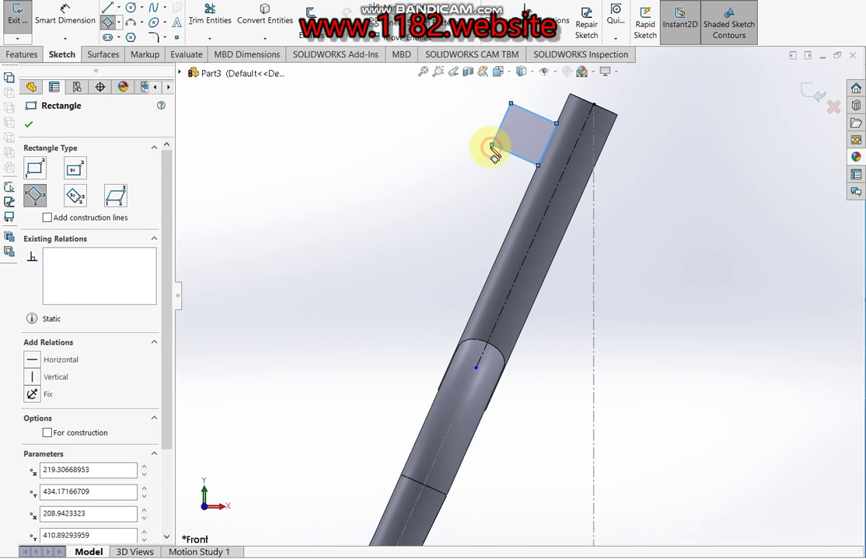
click(69, 21)
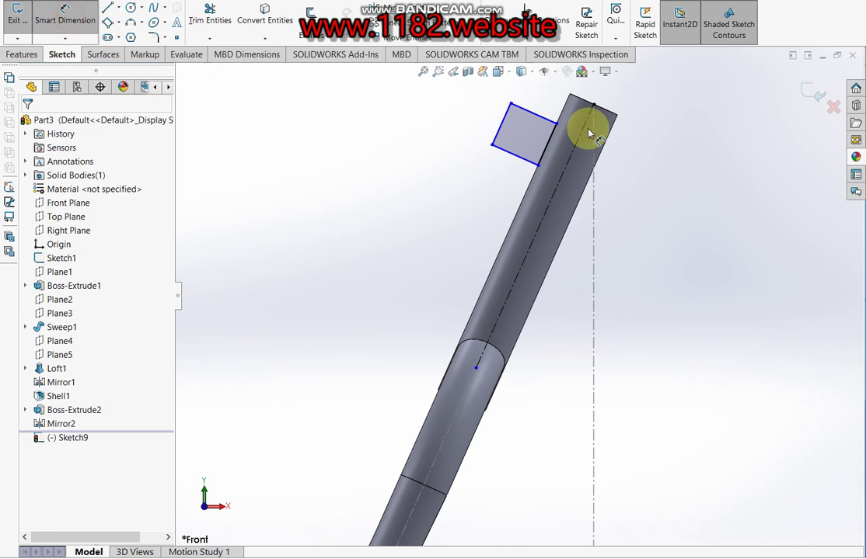
click(530, 114)
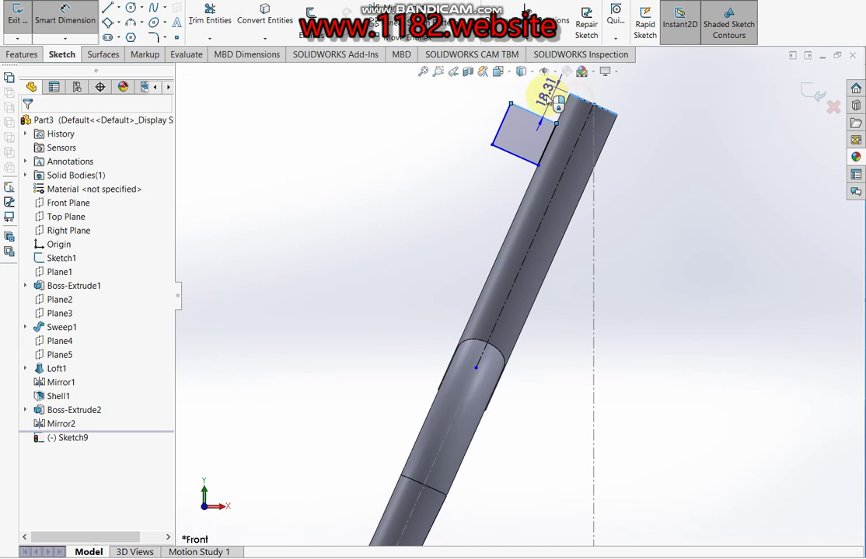
click(536, 95)
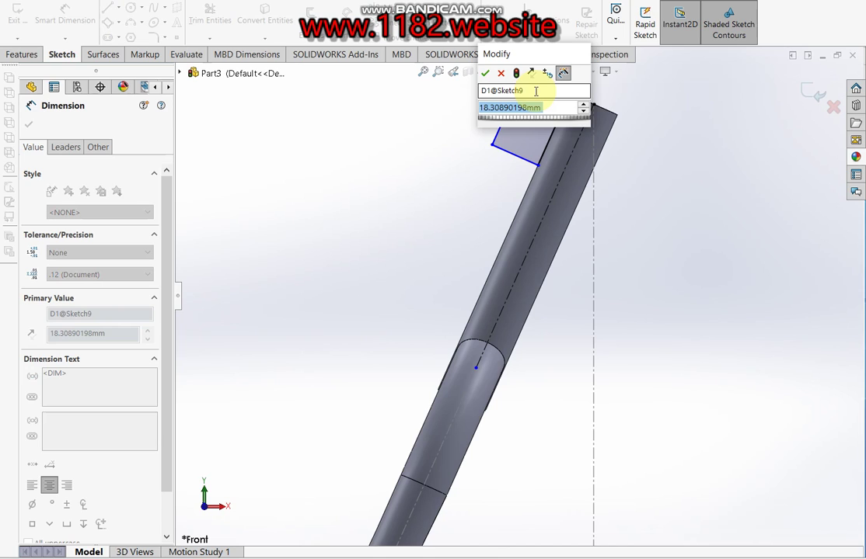
text(6)
key(Return)
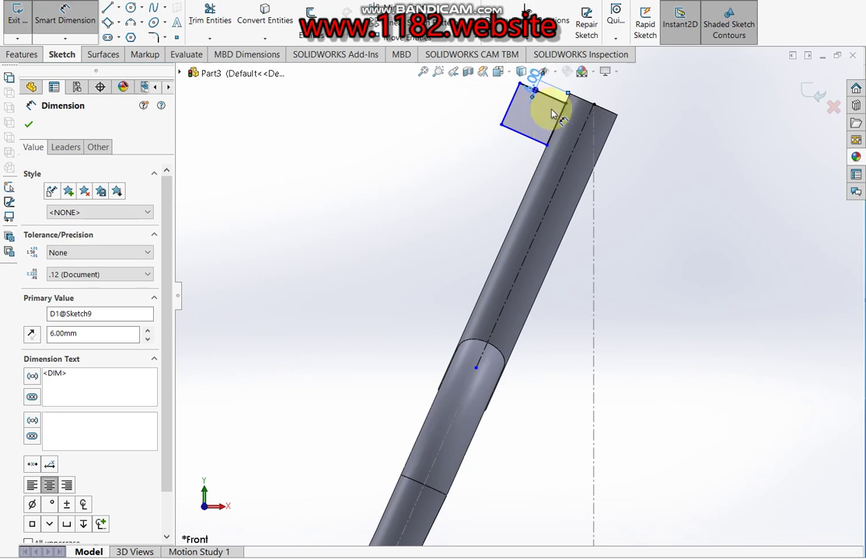
Dimension the rectangle's side edge to a 4 mm thickness.
click(508, 115)
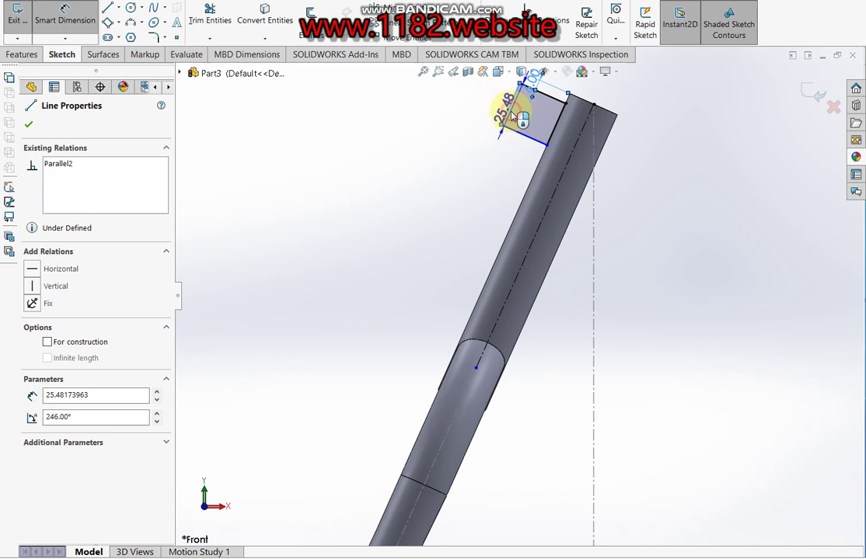
click(478, 97)
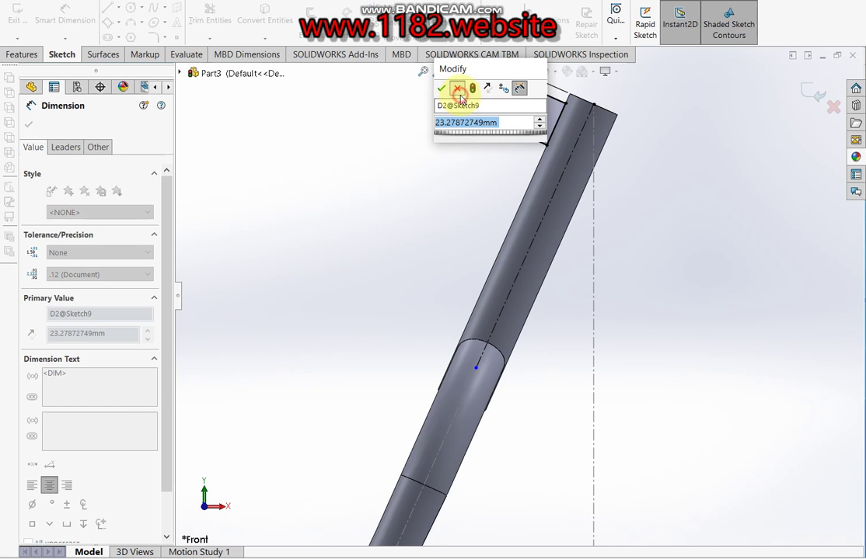
click(459, 92)
key(Delete)
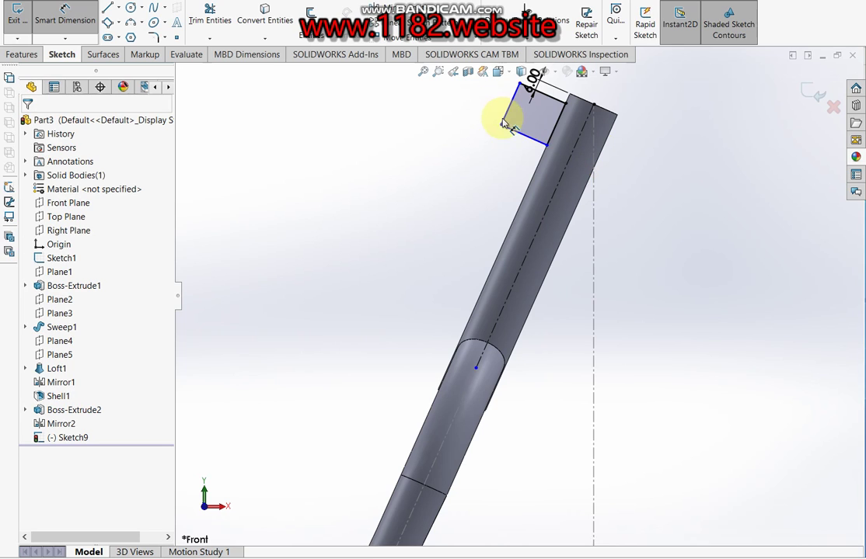
ctrl+middle_drag(522, 136, 501, 217)
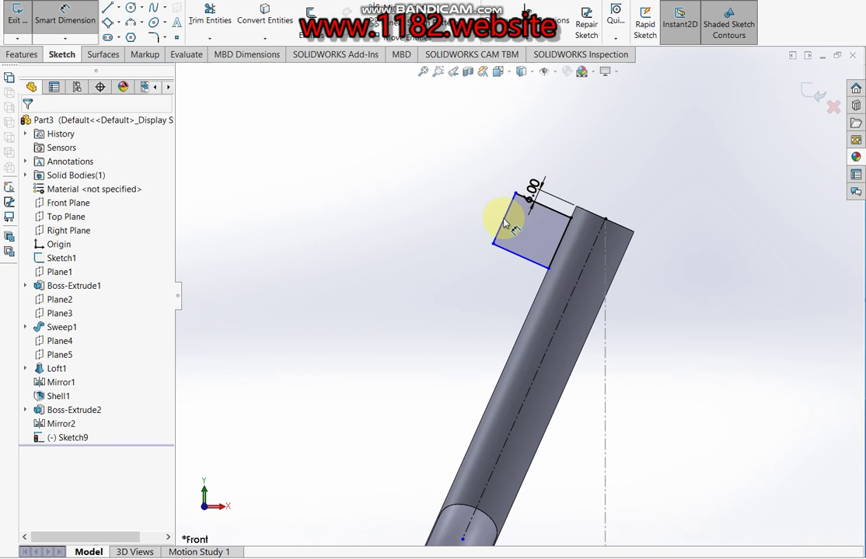
click(503, 224)
click(493, 219)
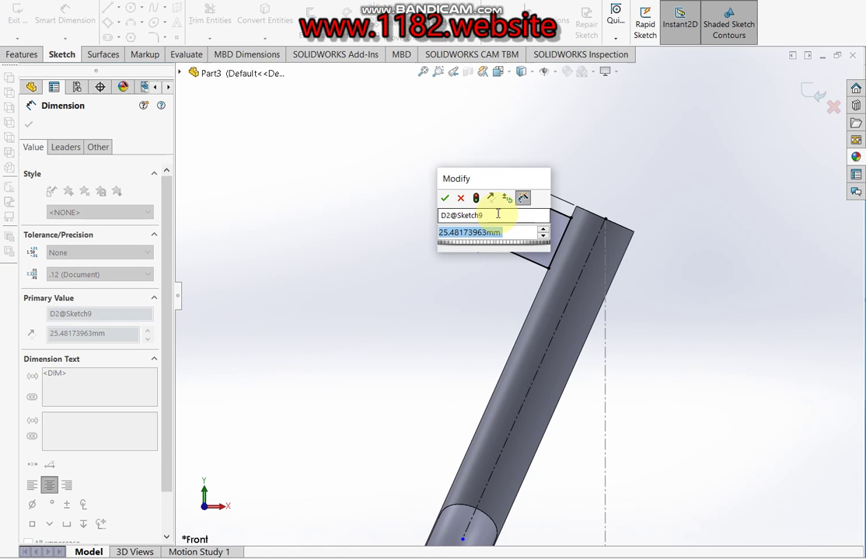
text(4)
key(Return)
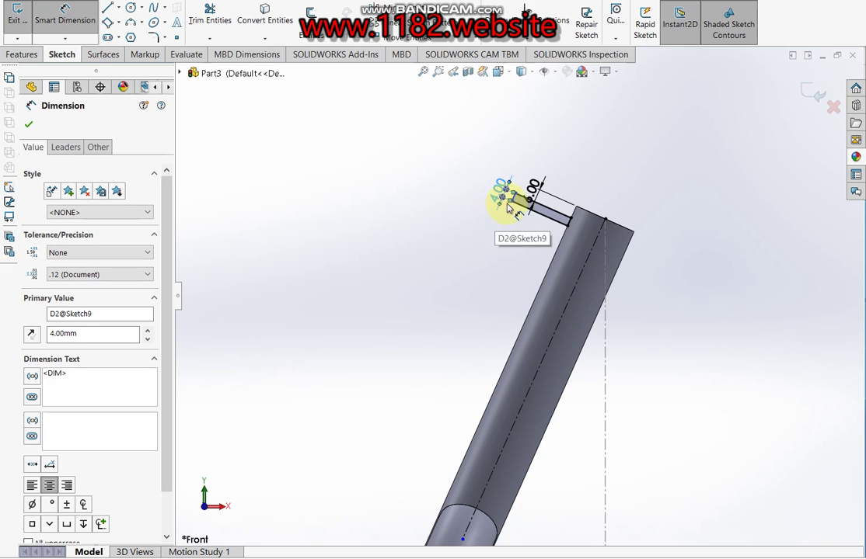
scroll(571, 209, down, 3)
scroll(571, 210, down, 1)
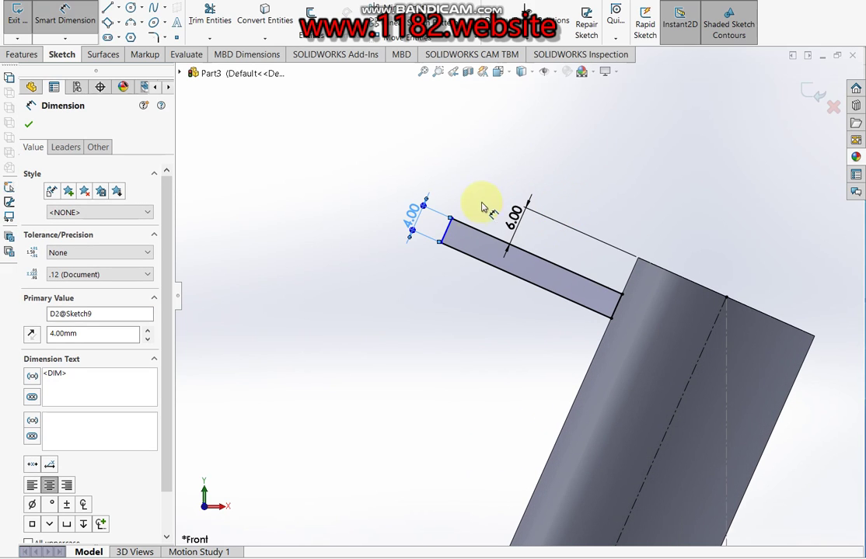
Place the rectangle's outer end 23 mm from the steerer centreline.
click(446, 233)
click(698, 364)
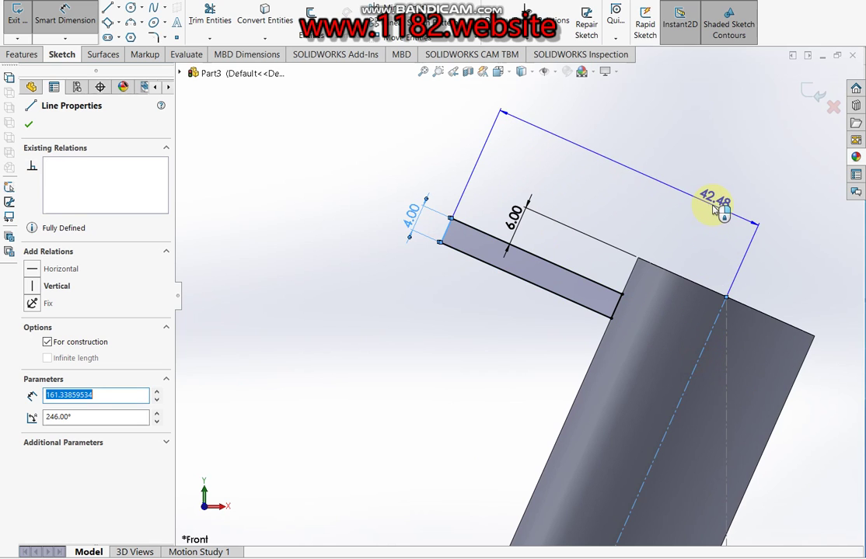
click(713, 208)
text(23)
key(Return)
scroll(670, 335, up, 2)
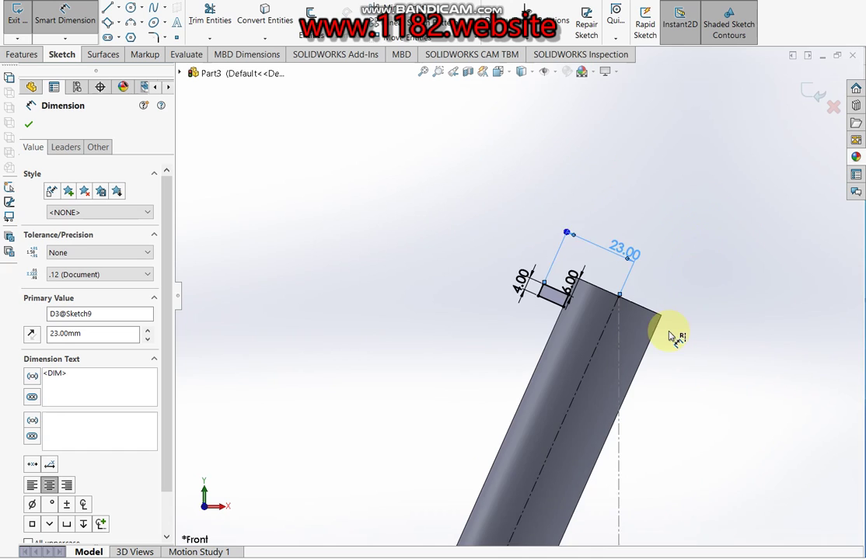
scroll(466, 365, up, 3)
scroll(560, 318, down, 3)
scroll(557, 276, down, 2)
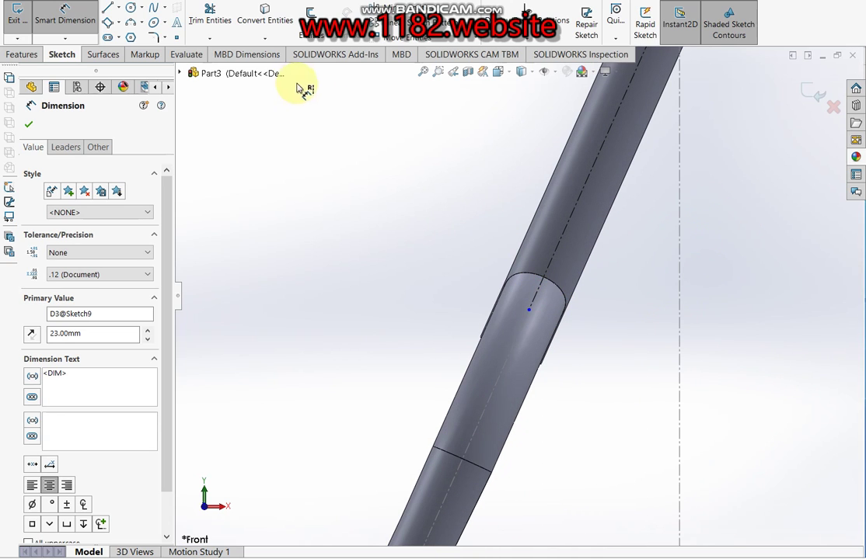
Draw a second rectangle beside the steerer tube near the crown joint.
key(r)
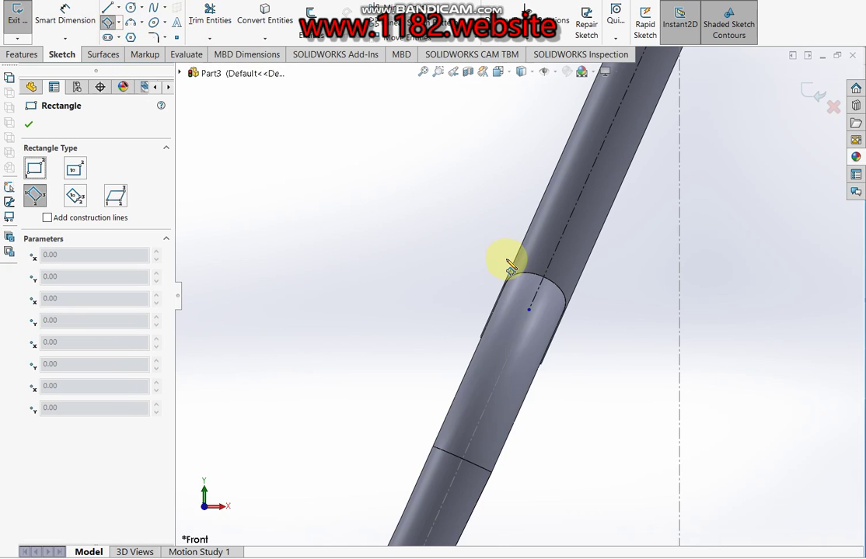
click(513, 262)
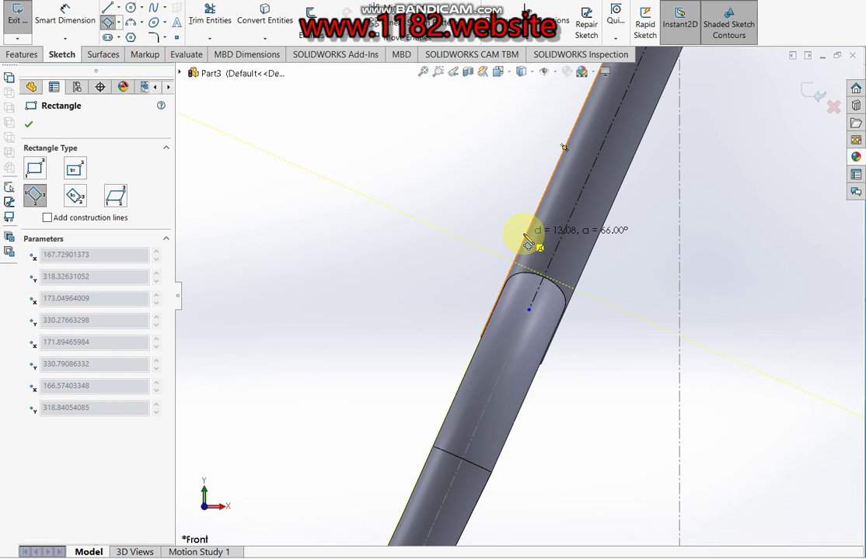
click(526, 236)
click(455, 206)
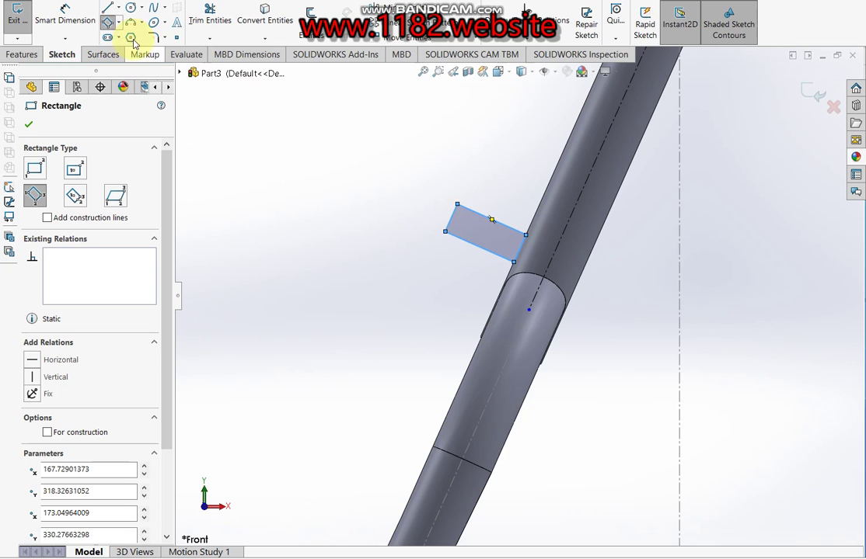
Dimension the new rectangle's outer end 23 mm from the centreline.
click(46, 11)
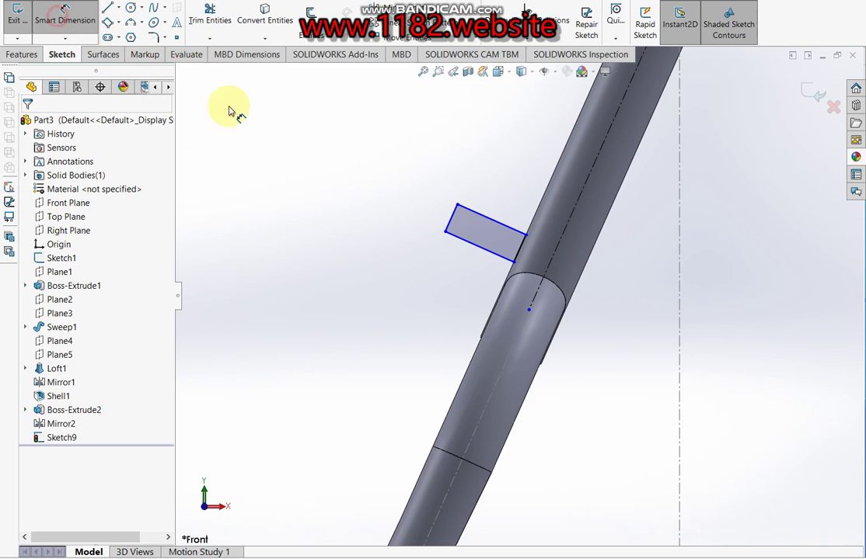
click(449, 224)
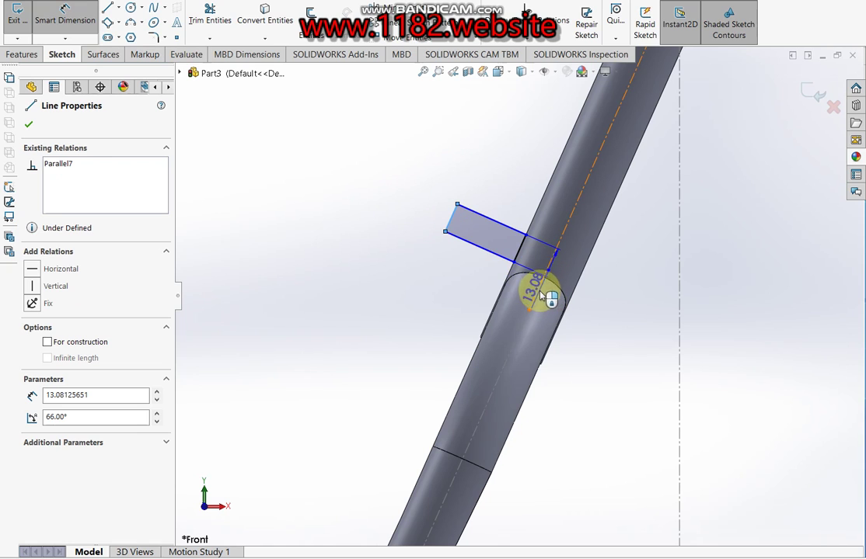
click(534, 293)
click(411, 279)
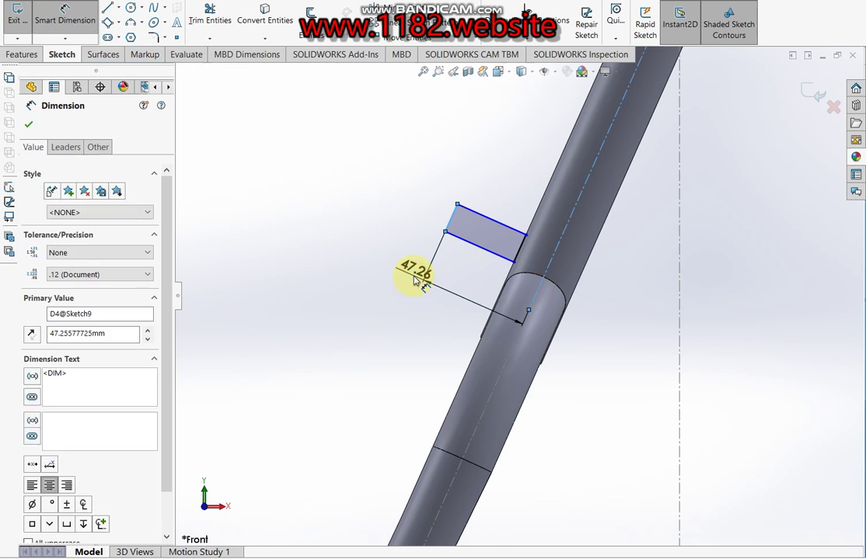
text(23)
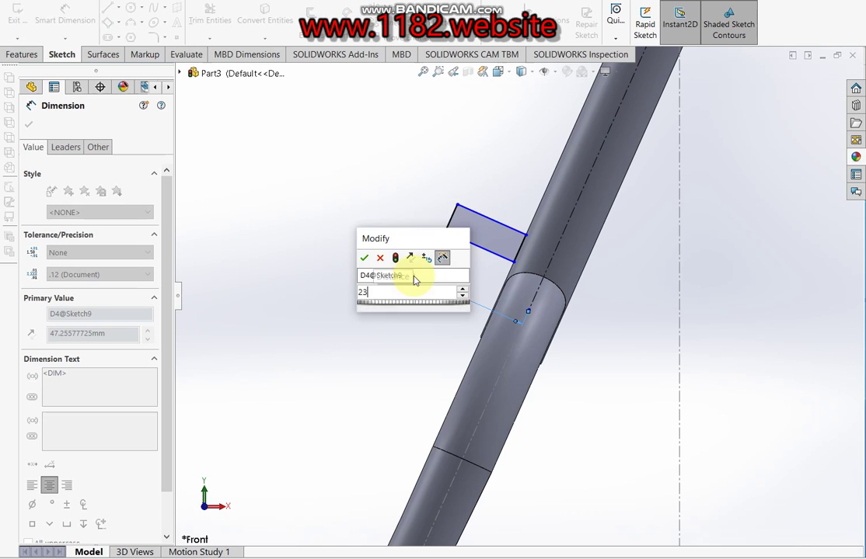
key(Return)
scroll(484, 250, down, 3)
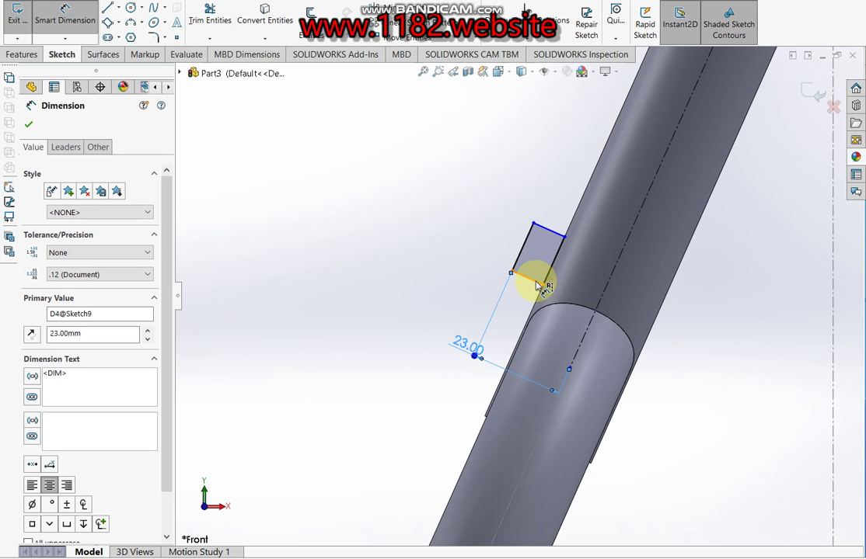
Add a reference line from the joint centre and space the rectangle 38 mm from it.
key(l)
click(568, 368)
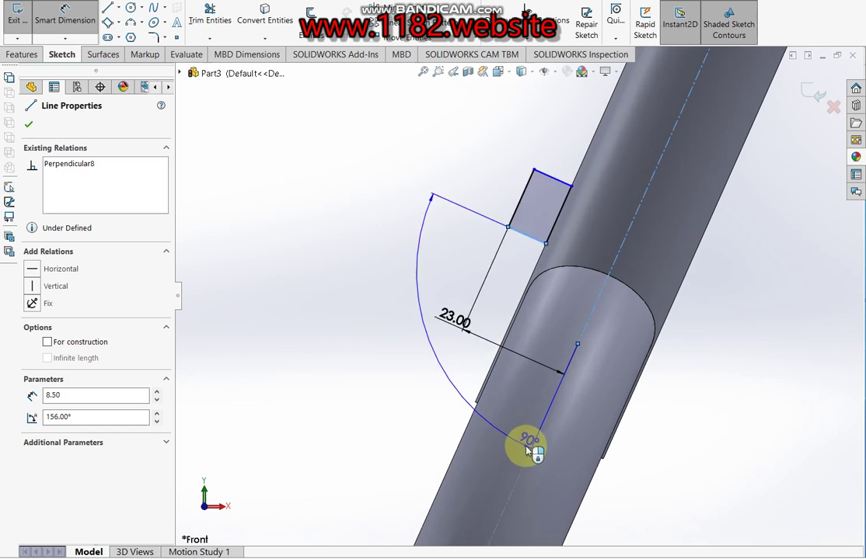
scroll(526, 449, down, 3)
scroll(463, 368, down, 2)
click(417, 248)
key(Escape)
scroll(414, 245, up, 3)
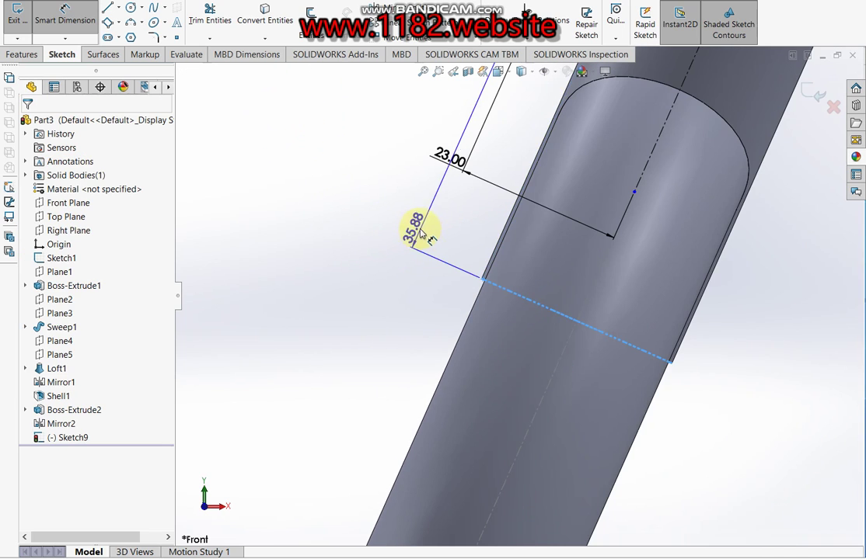
scroll(417, 235, up, 2)
click(439, 204)
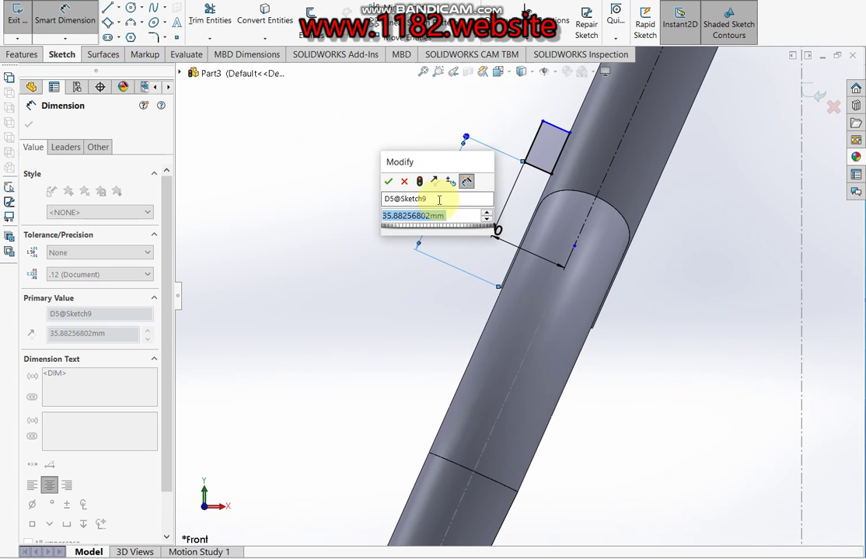
text(38)
key(Return)
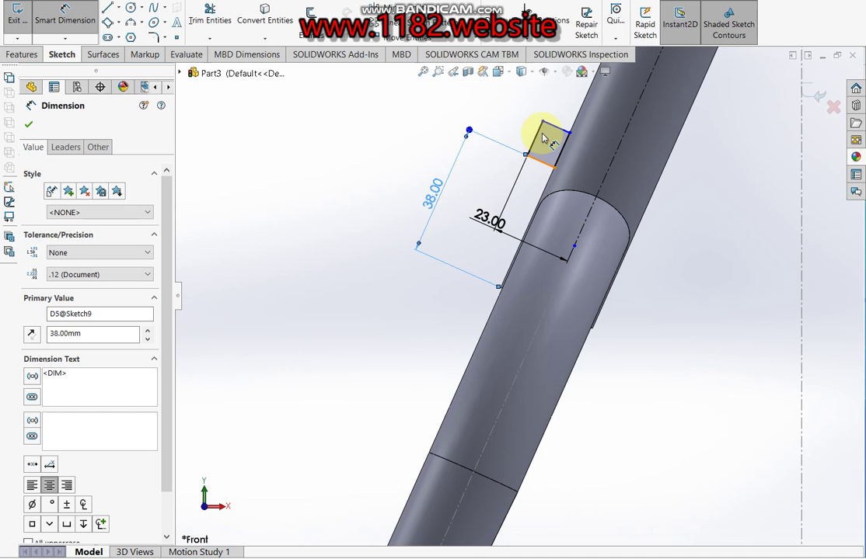
Set the rectangle's thickness to 4 mm and finish Sketch9.
click(541, 138)
click(470, 128)
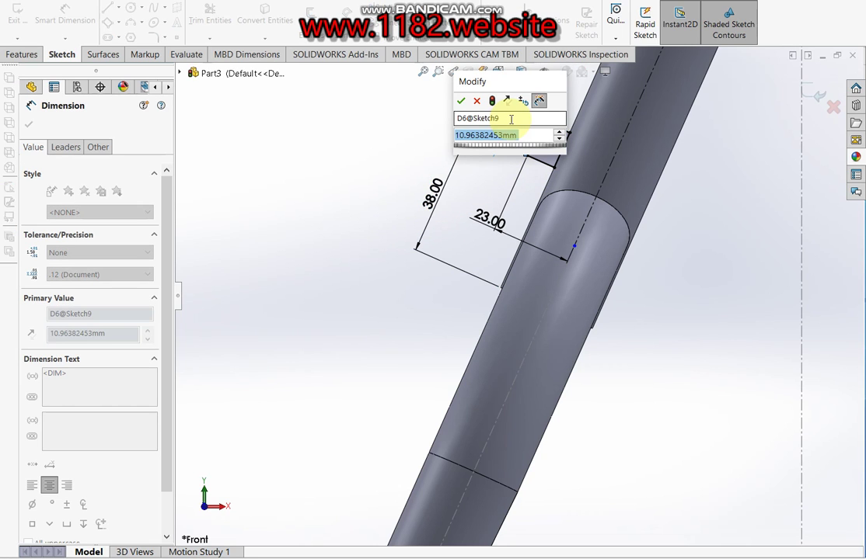
text(4)
key(Return)
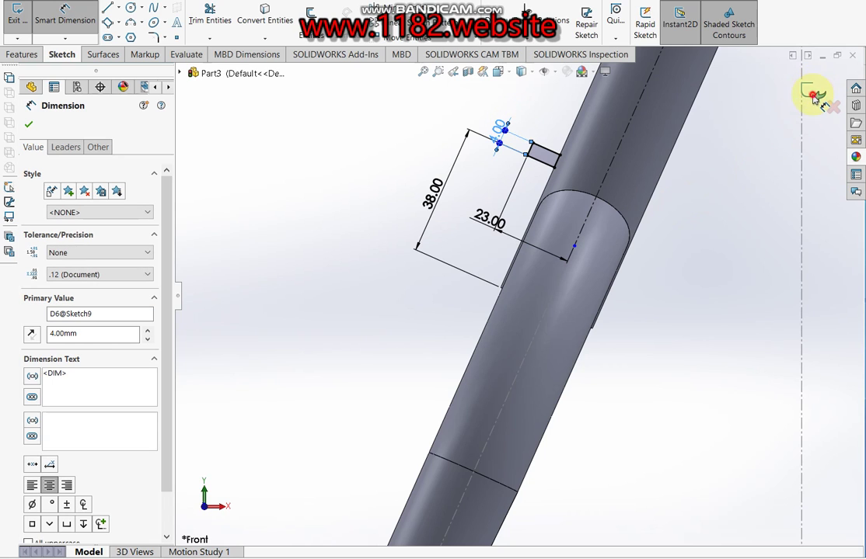
click(811, 95)
click(811, 92)
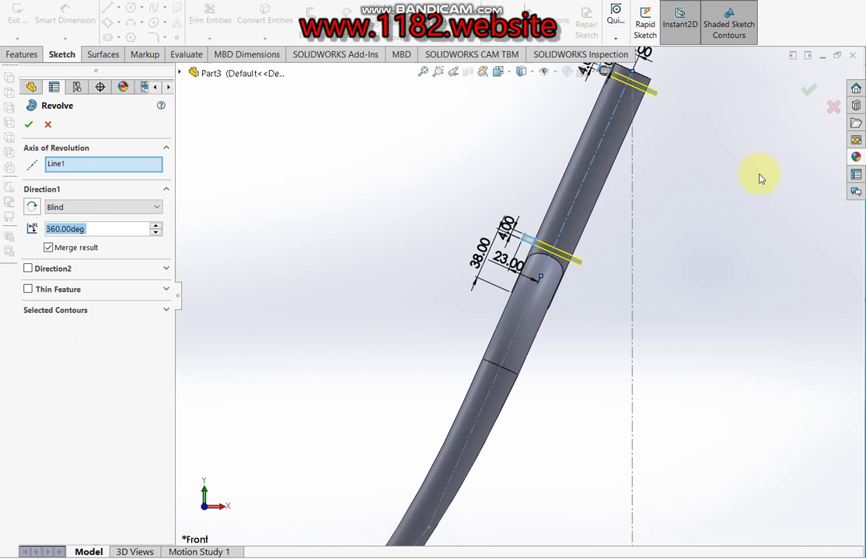
Confirm the 360° revolve about Line1 to create the two collar rings on the steerer.
click(809, 93)
middle_drag(580, 351, 636, 356)
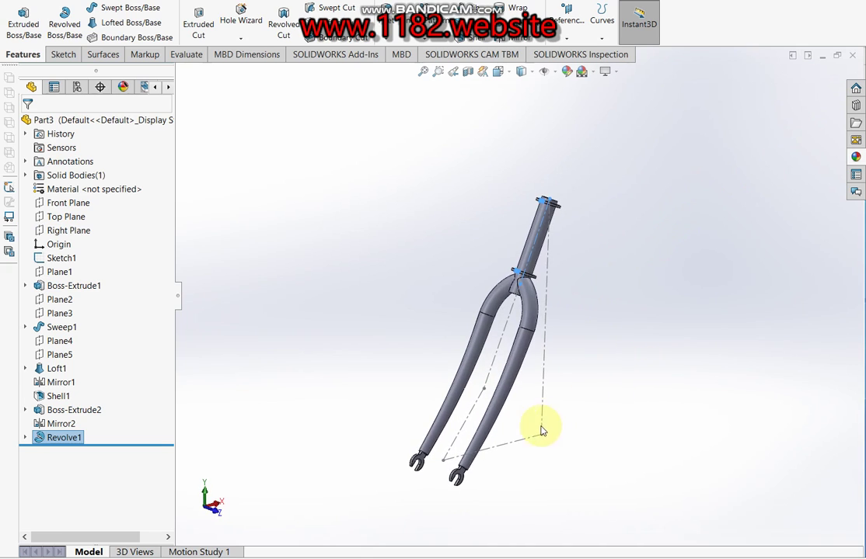
scroll(545, 429, down, 3)
scroll(572, 363, up, 2)
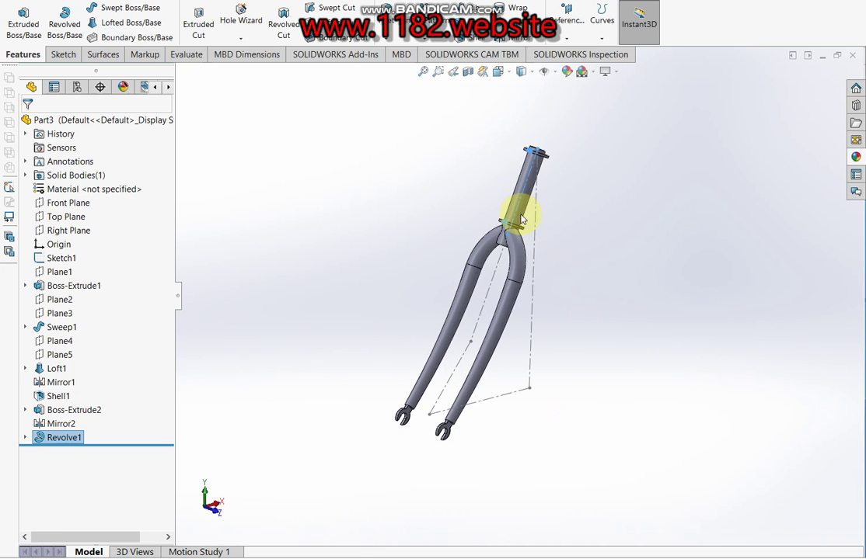
Hide Sketch1 so its construction lines disappear.
scroll(521, 237, down, 2)
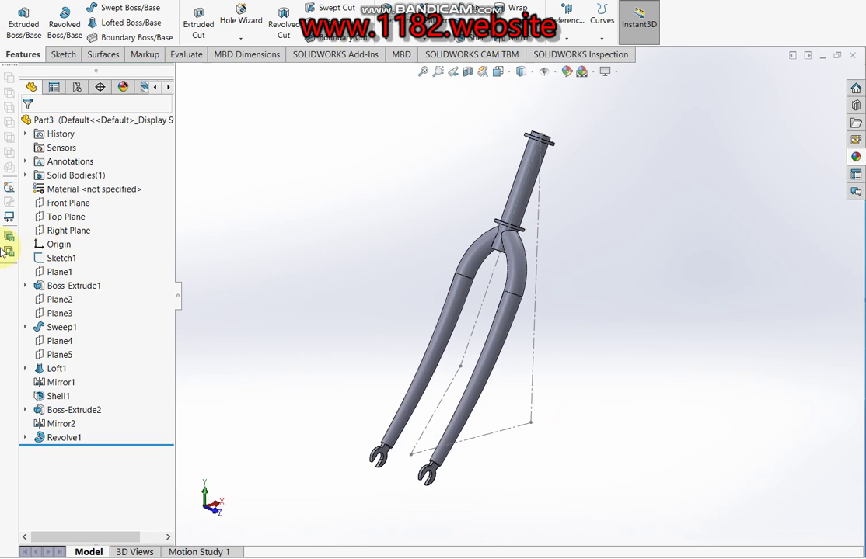
right_click(52, 262)
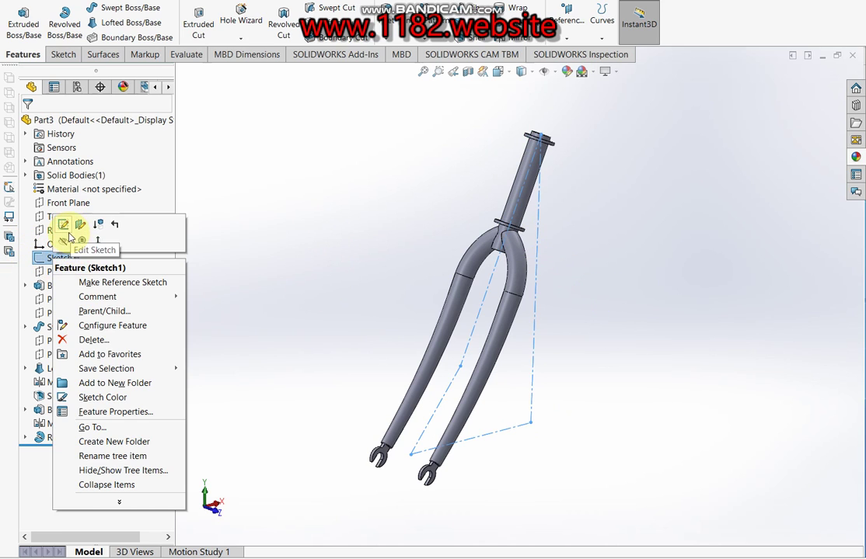
click(67, 243)
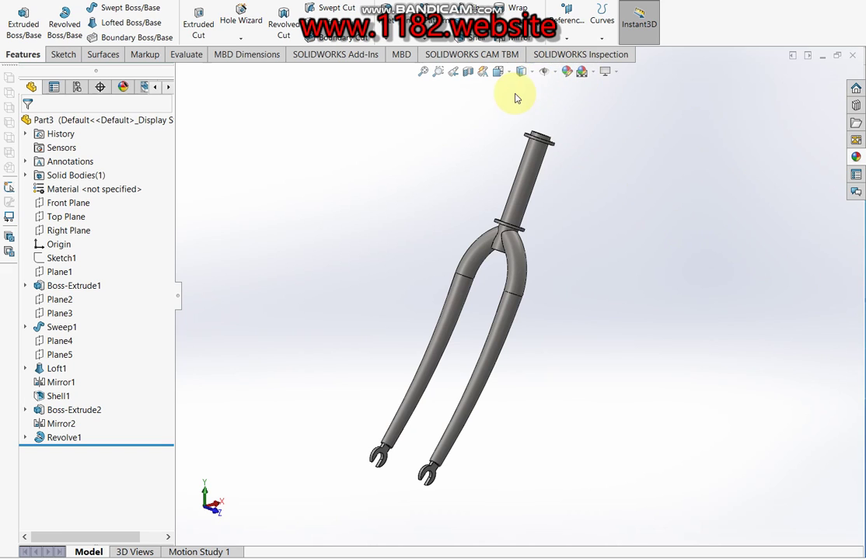
Give the whole fork a teal appearance.
click(566, 71)
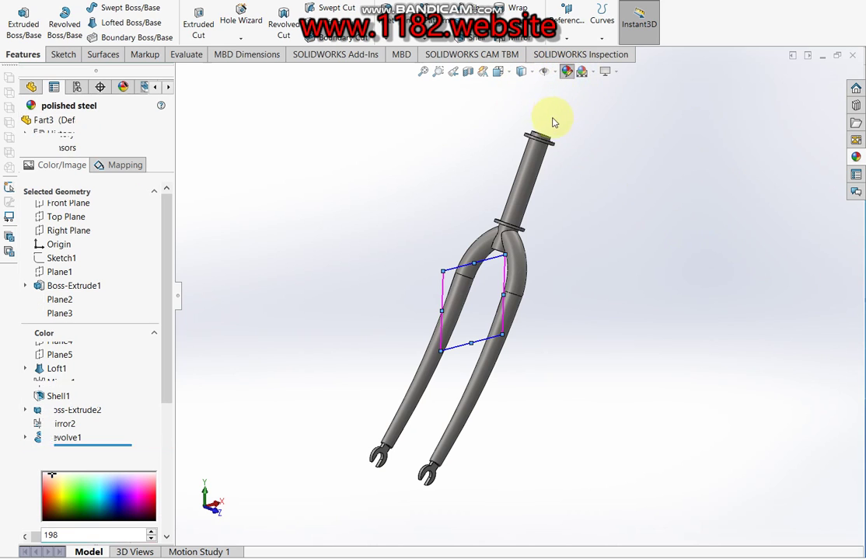
click(99, 434)
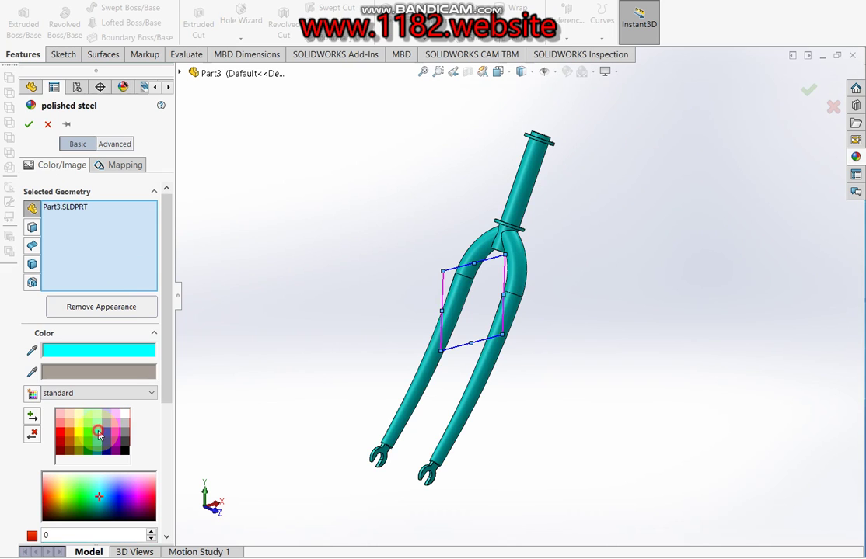
click(28, 125)
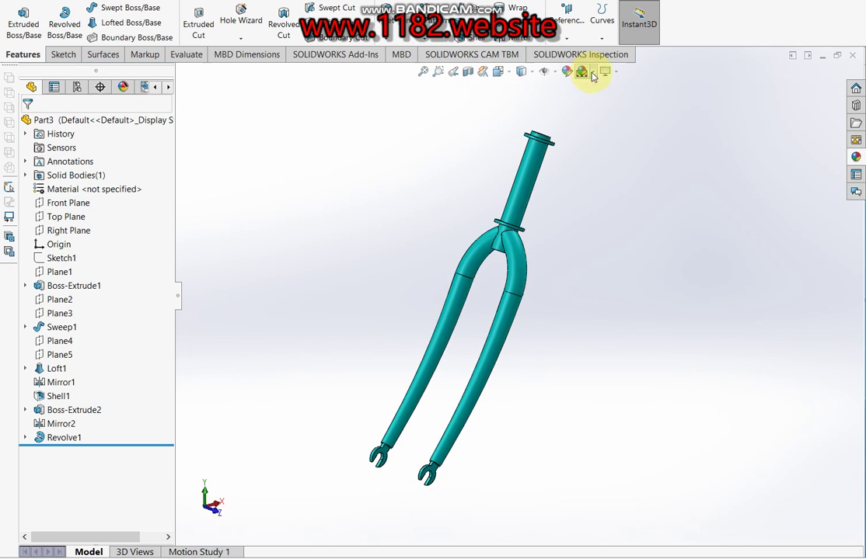
Switch the scene to the Plain White background.
click(592, 72)
click(612, 102)
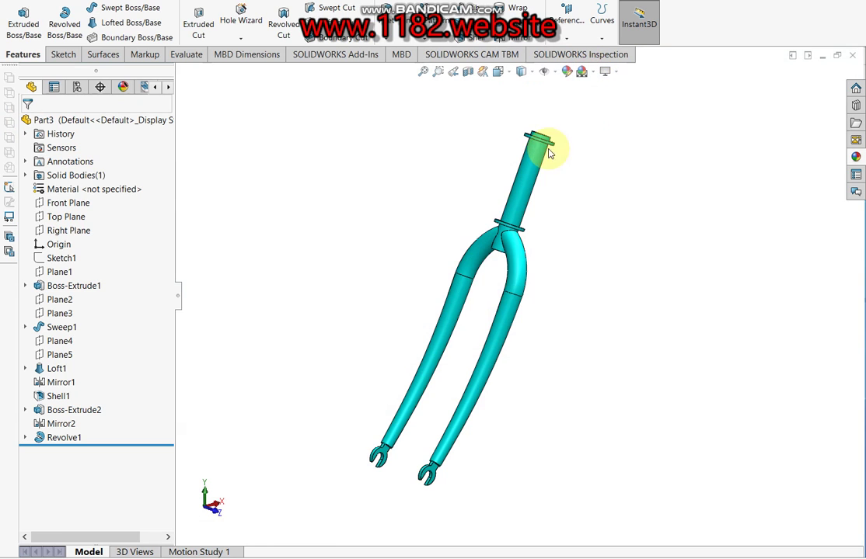
scroll(487, 227, down, 2)
scroll(487, 226, up, 2)
scroll(512, 255, up, 2)
Orbit the fork to a low side view and select the Right Plane as the cutting plane.
mouse_move(512, 264)
middle_down()
mouse_move(535, 406)
mouse_move(612, 245)
mouse_move(632, 253)
mouse_move(547, 274)
mouse_move(539, 223)
mouse_move(580, 318)
middle_up()
scroll(503, 313, down, 1)
scroll(483, 313, down, 2)
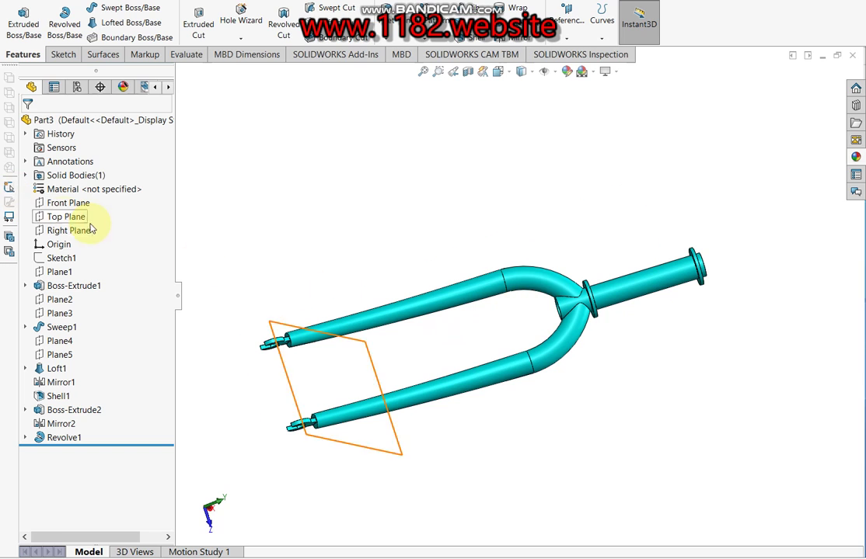
middle_drag(506, 337, 473, 184)
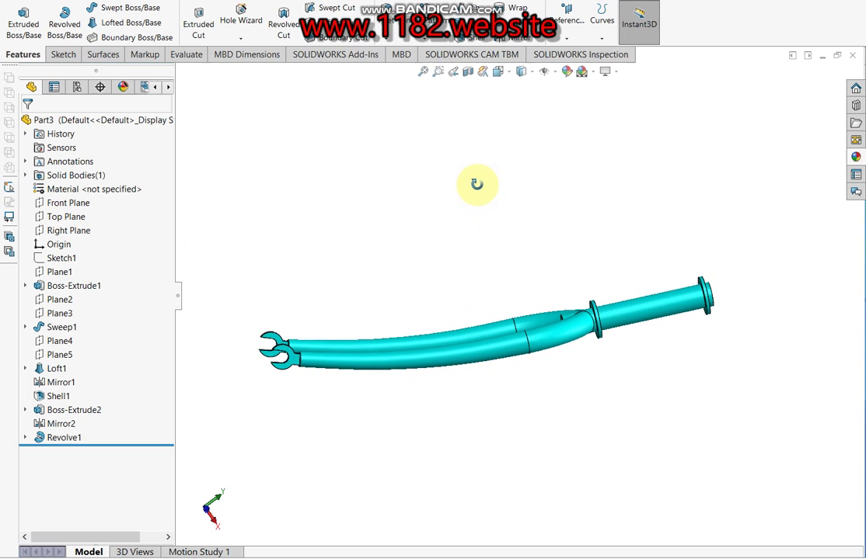
click(57, 228)
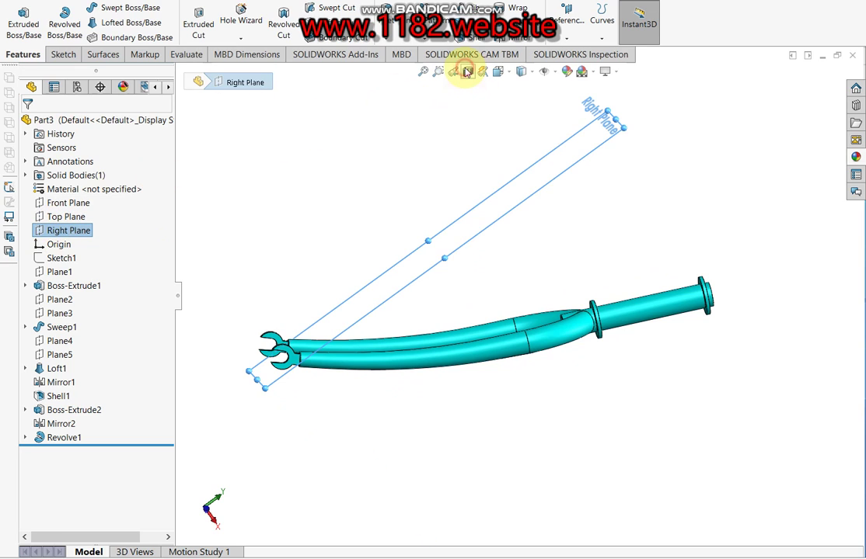
click(466, 72)
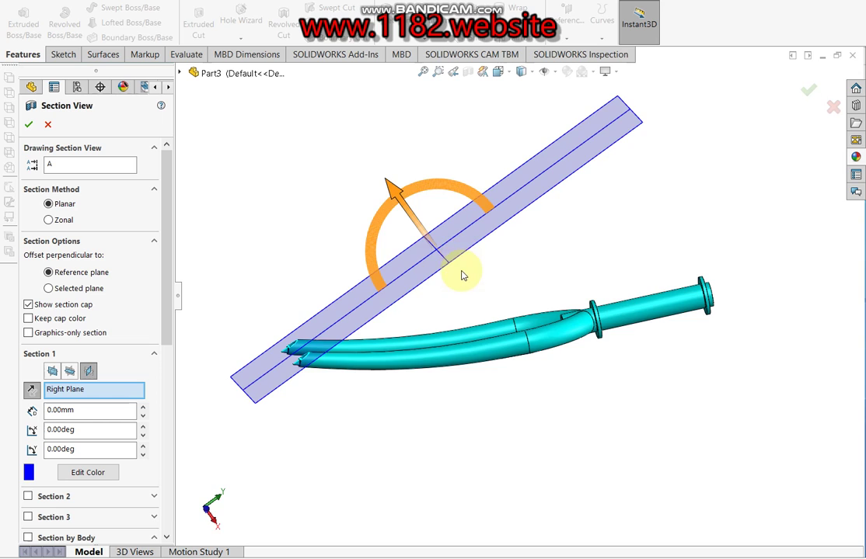
middle_drag(461, 275, 479, 329)
mouse_move(449, 272)
mouse_down()
mouse_move(556, 337)
mouse_move(479, 318)
mouse_move(386, 332)
mouse_move(333, 329)
mouse_up()
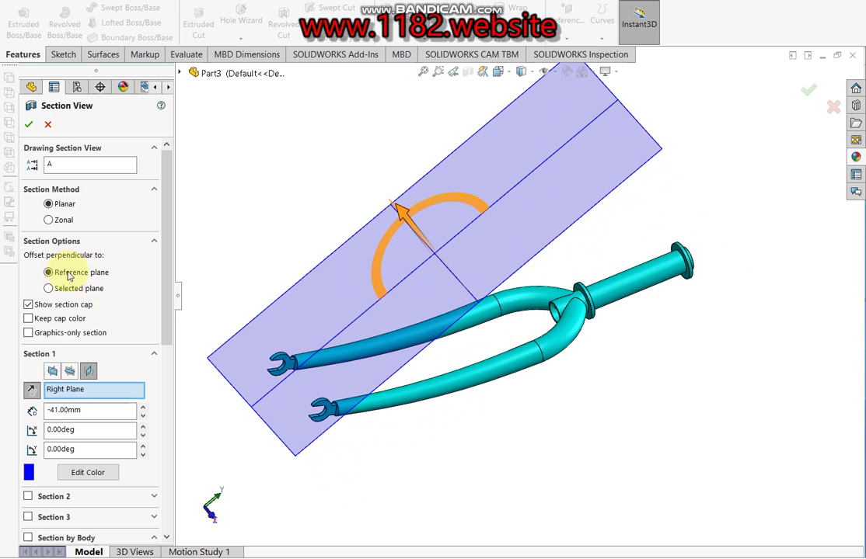
click(48, 126)
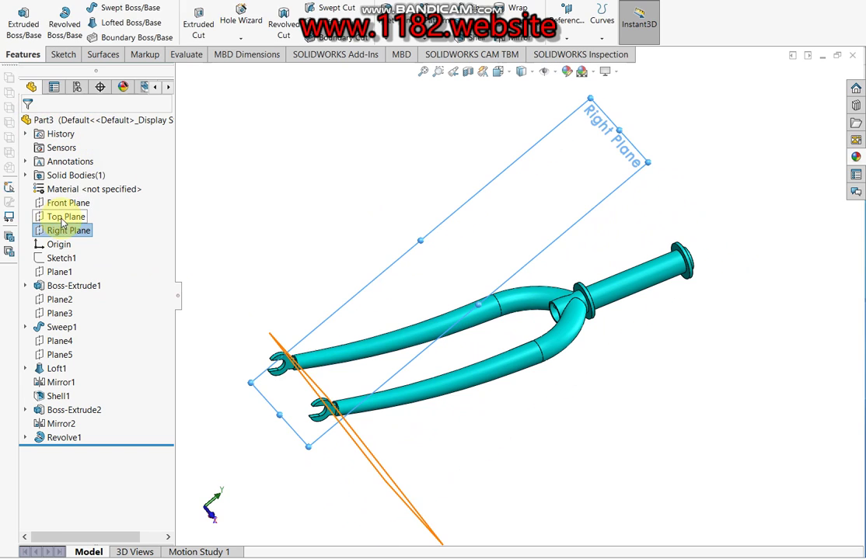
click(68, 219)
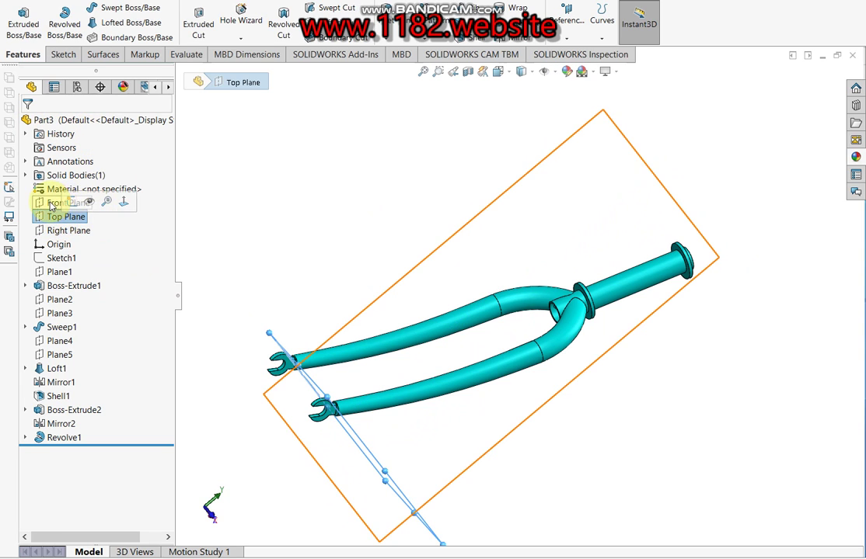
click(66, 203)
click(467, 71)
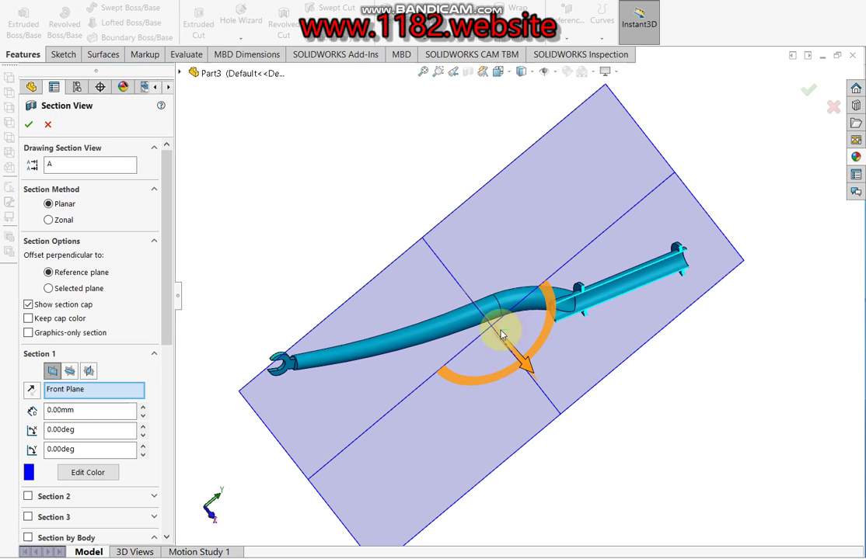
drag(521, 363, 492, 335)
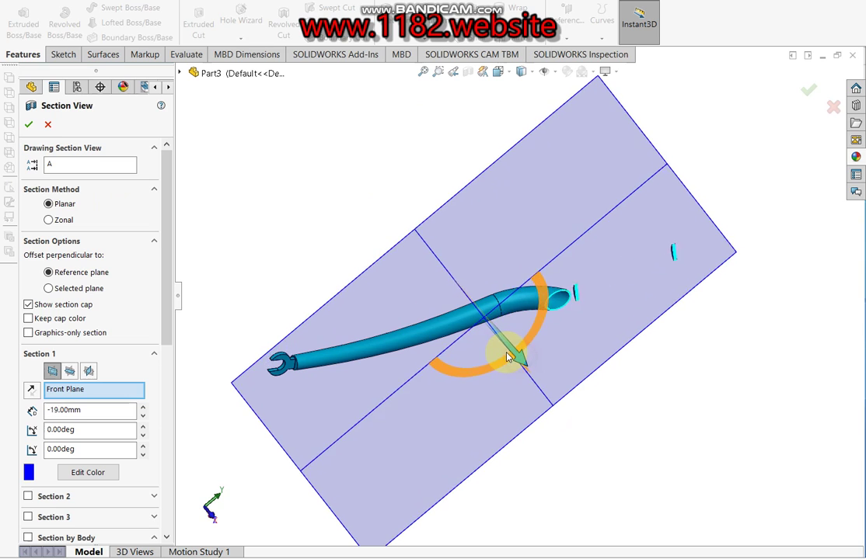
drag(495, 335, 555, 411)
click(50, 126)
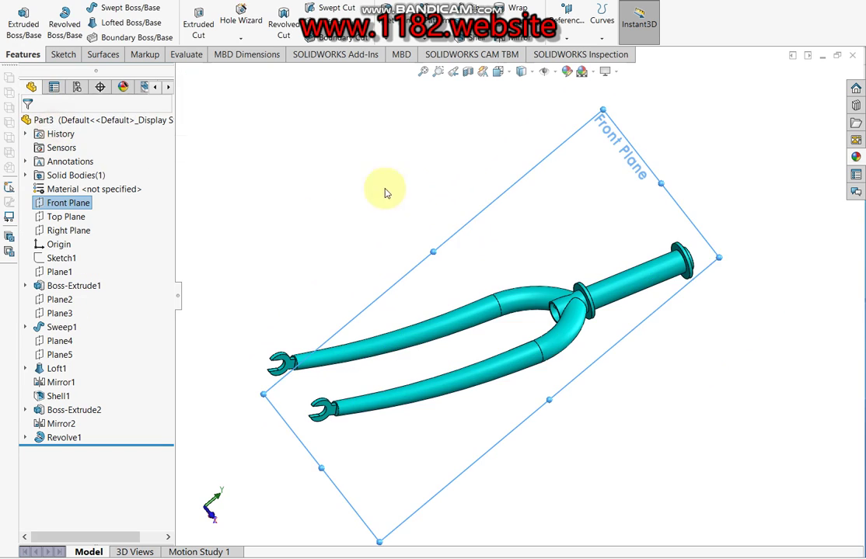
middle_drag(499, 286, 432, 214)
click(284, 224)
mouse_move(434, 261)
middle_down()
mouse_move(448, 174)
mouse_move(450, 280)
mouse_move(437, 297)
middle_up()
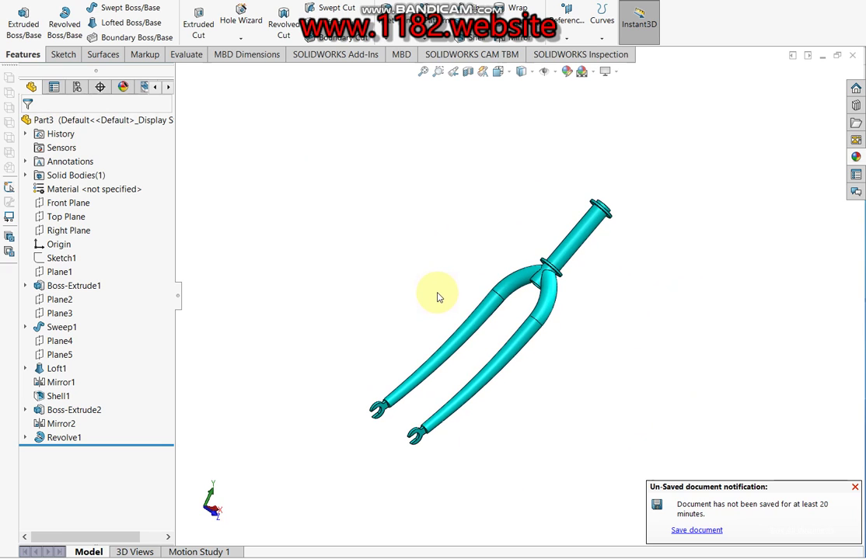
key(ctrl+7)
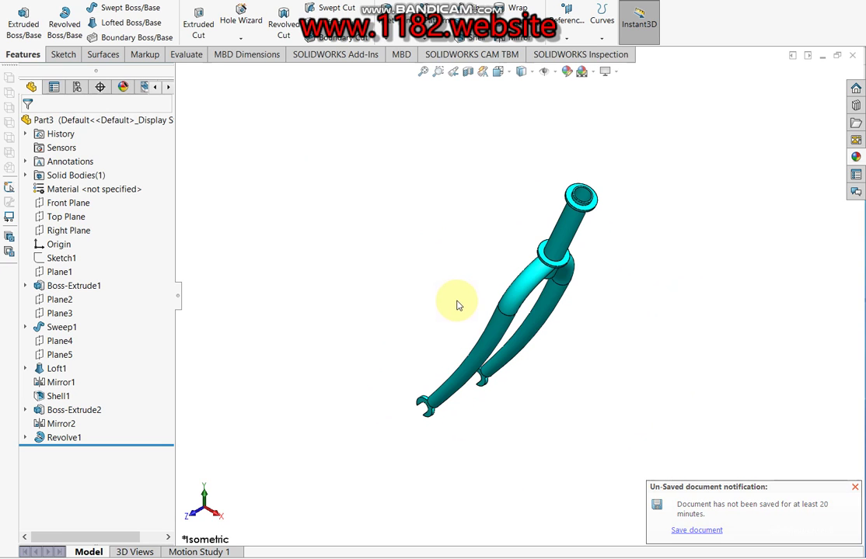
mouse_move(484, 338)
middle_down()
mouse_move(544, 297)
mouse_move(611, 313)
mouse_move(605, 361)
middle_up()
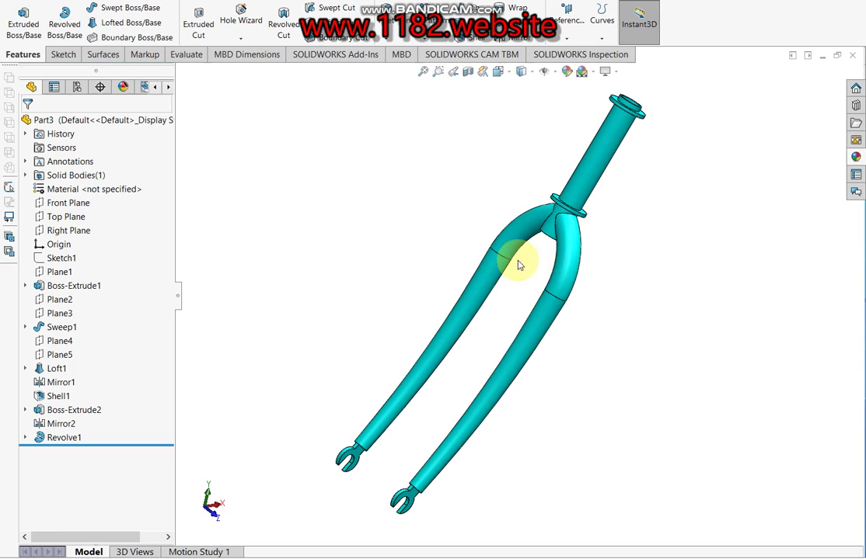
scroll(536, 286, up, 2)
scroll(529, 286, down, 2)
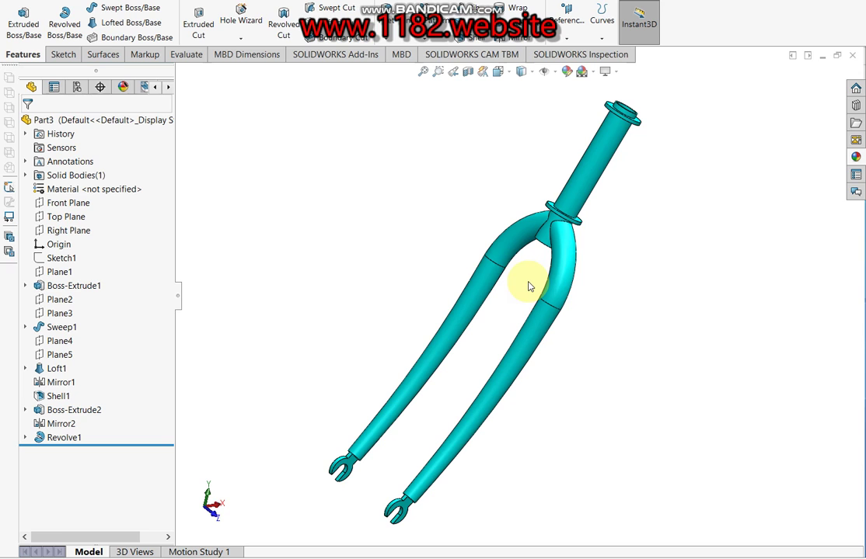
mouse_move(587, 287)
middle_down()
mouse_move(308, 274)
mouse_move(382, 218)
mouse_move(607, 334)
mouse_move(676, 293)
middle_up()
mouse_move(646, 330)
middle_down()
mouse_move(551, 249)
mouse_move(699, 307)
mouse_move(733, 381)
mouse_move(688, 334)
middle_up()
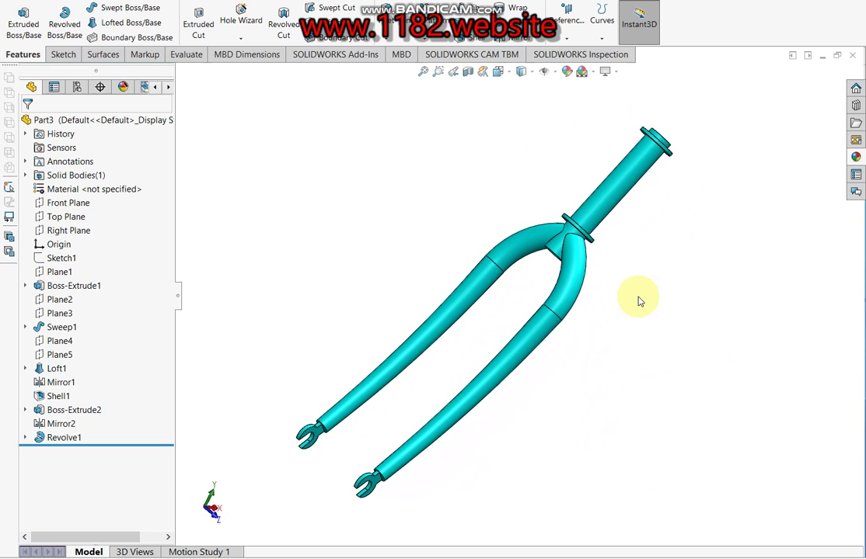